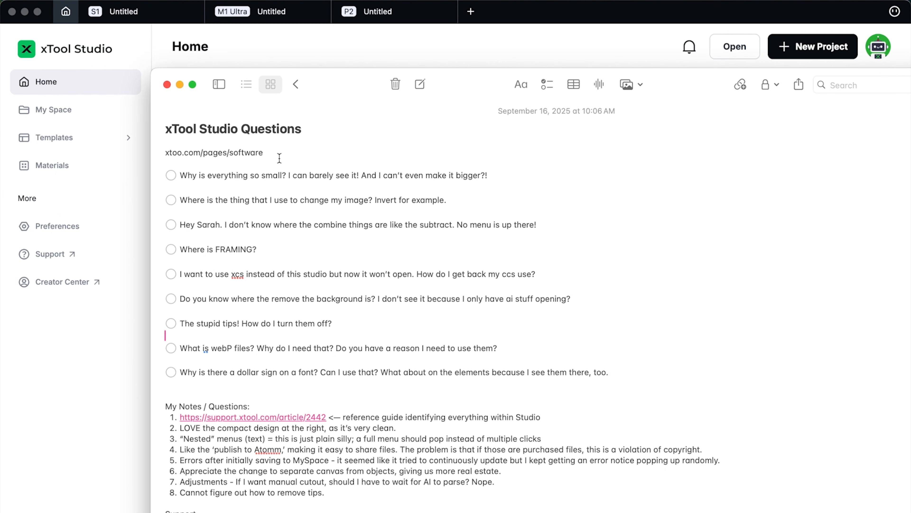
# - Switch from the notes to xTool Studio and view the account options on the home page
pyautogui.click(86, 363)
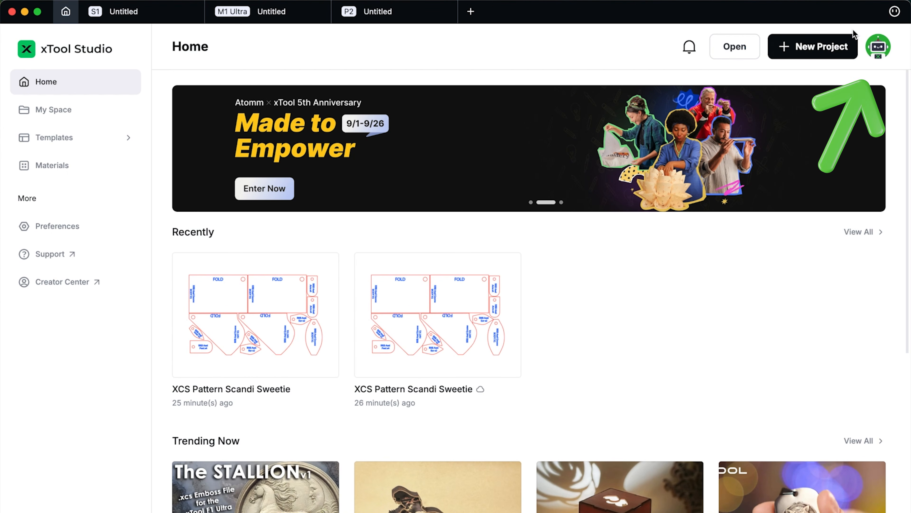
pyautogui.click(878, 48)
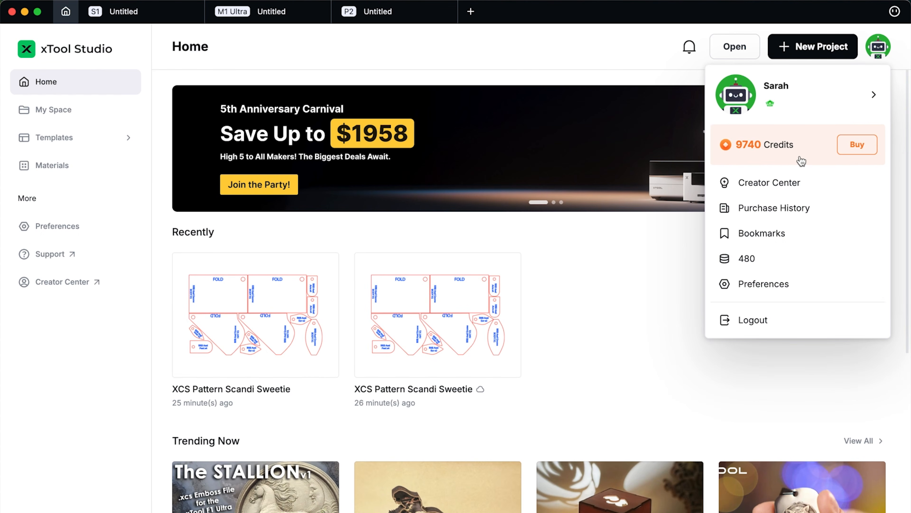
# - Look through the open S1, M1 Ultra and P2 projects and the list of devices selectable for the P2 project
pyautogui.click(162, 11)
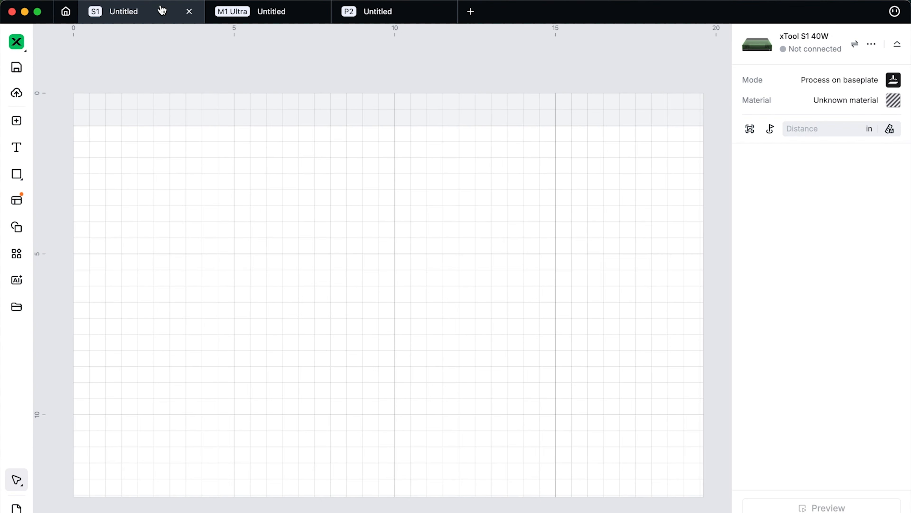
pyautogui.click(262, 13)
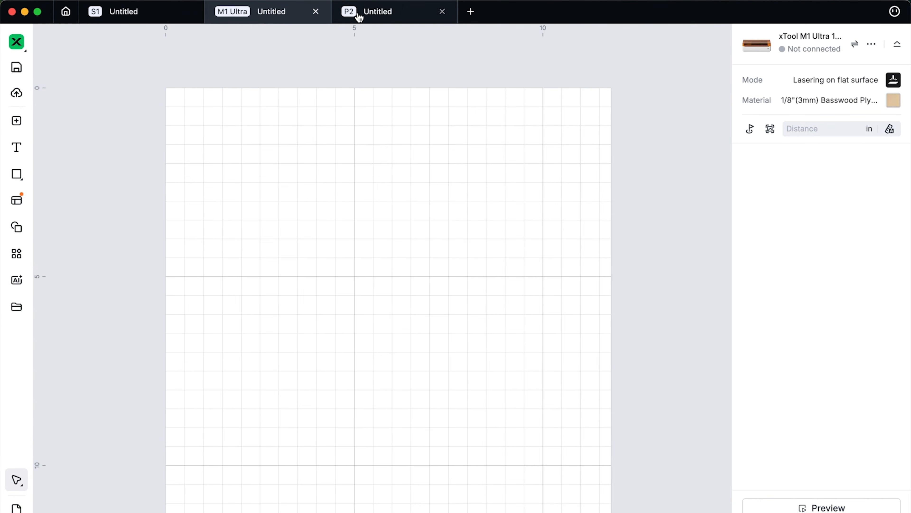
pyautogui.click(371, 16)
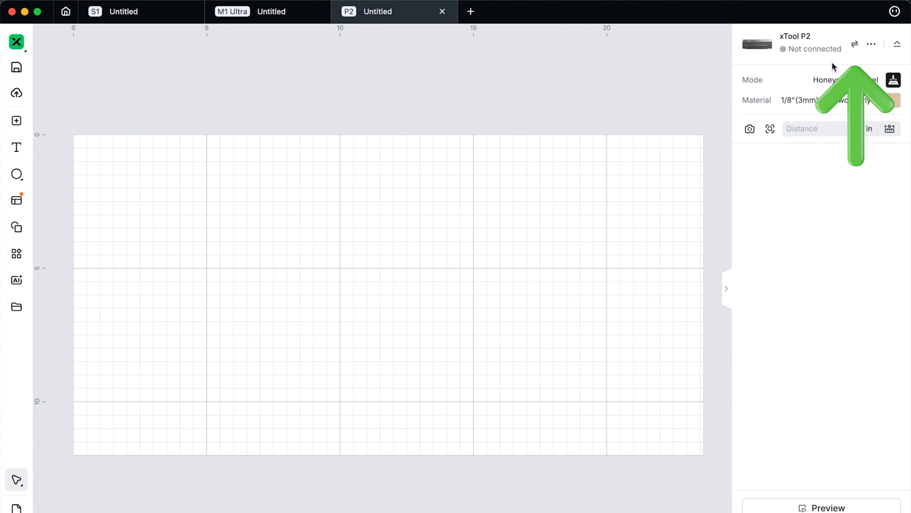
pyautogui.click(856, 45)
pyautogui.scroll(-3, 596, 250)
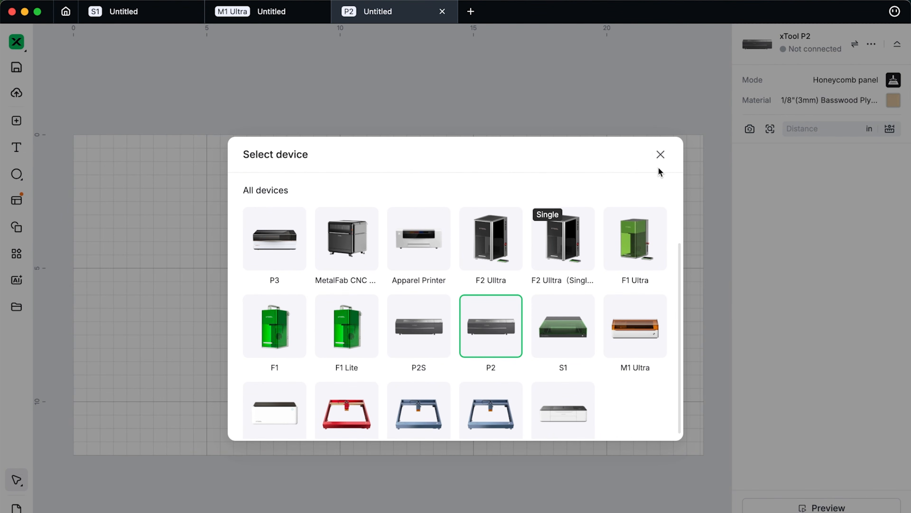
pyautogui.click(660, 155)
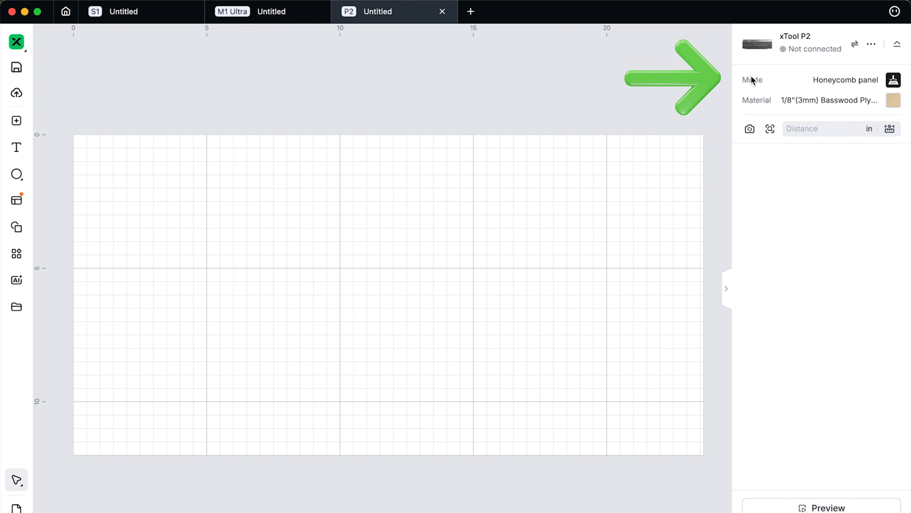
# - Set the P2 project's processing mode to Process on slats
pyautogui.click(844, 80)
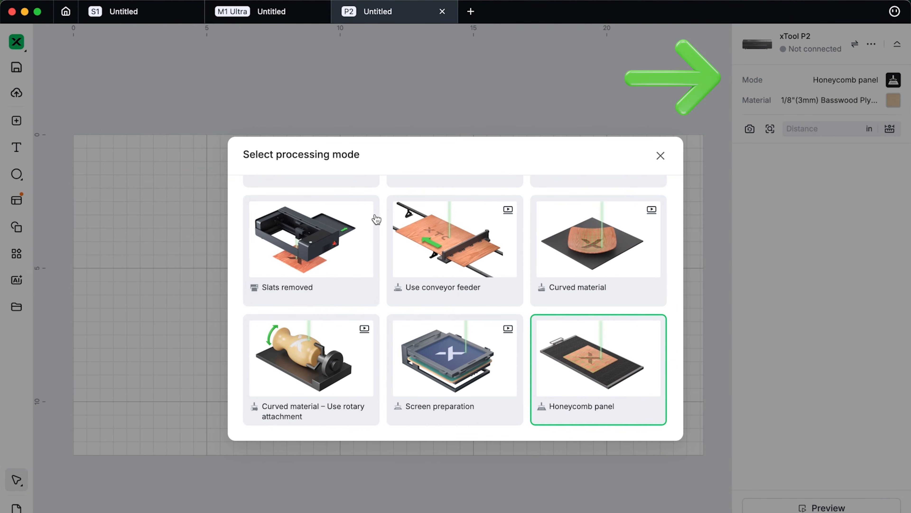
pyautogui.scroll(3, 350, 213)
pyautogui.click(348, 214)
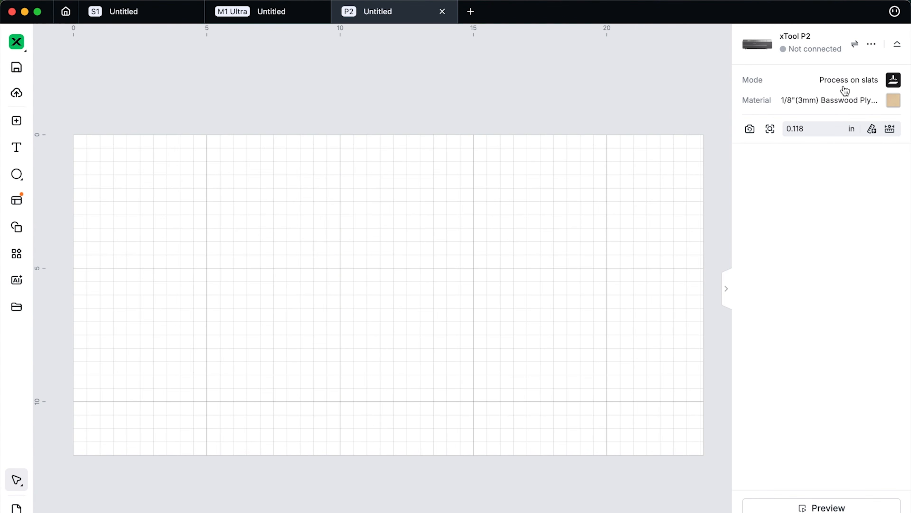
# - Look through the M1 Ultra project's processing modes and choose Hot foil pen
pyautogui.click(295, 13)
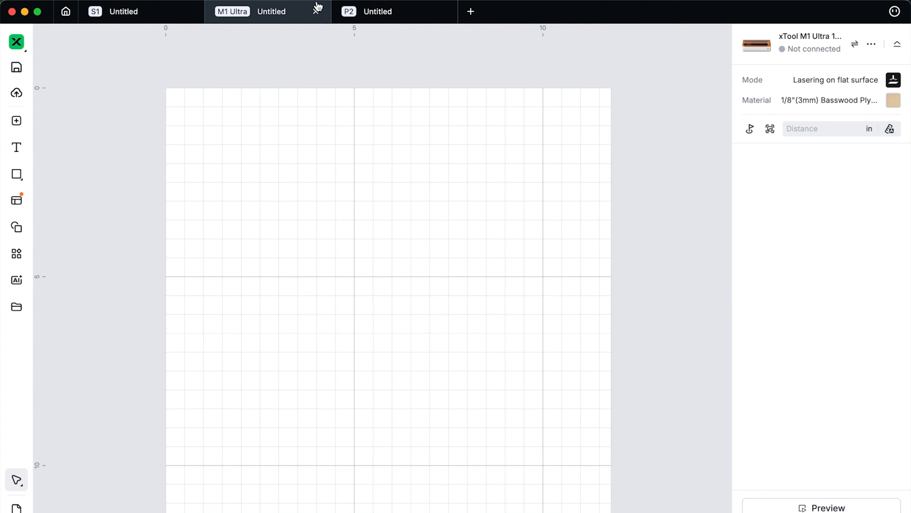
pyautogui.click(819, 83)
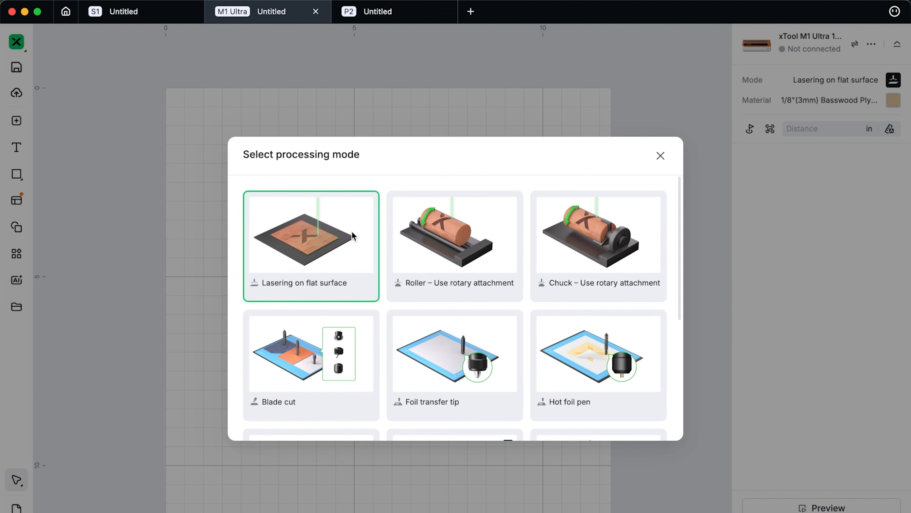
pyautogui.scroll(-5, 552, 298)
pyautogui.scroll(-2, 553, 297)
pyautogui.scroll(7, 549, 297)
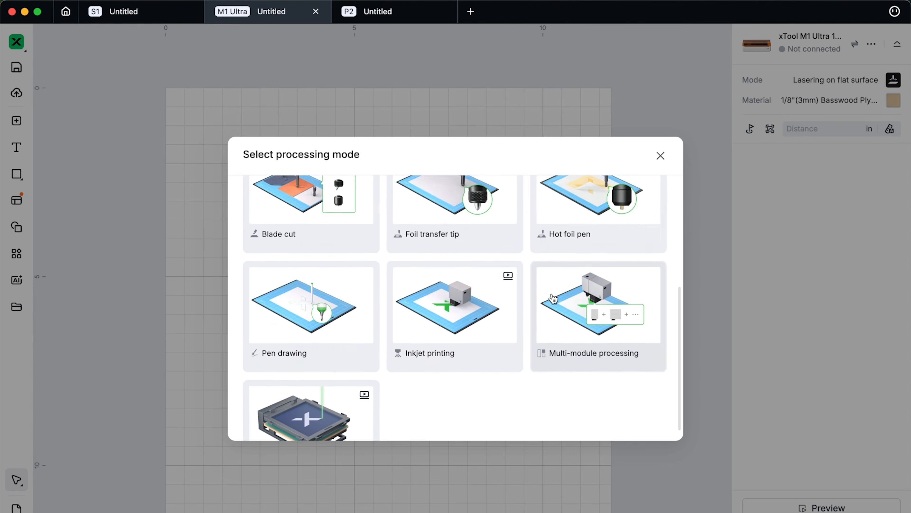
pyautogui.click(571, 366)
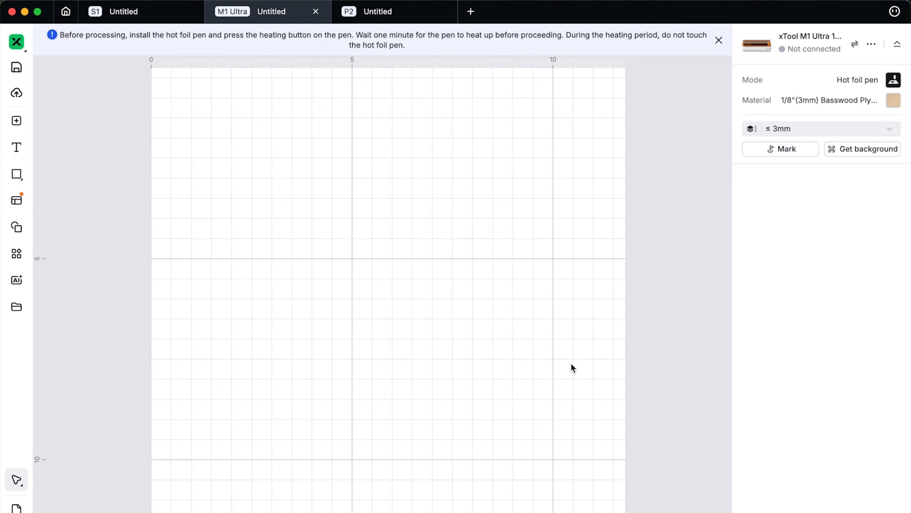
# - Check the S1 project's auto-measure control and set the M1 Ultra project's processing mode to Lasering on flat surface
pyautogui.click(143, 11)
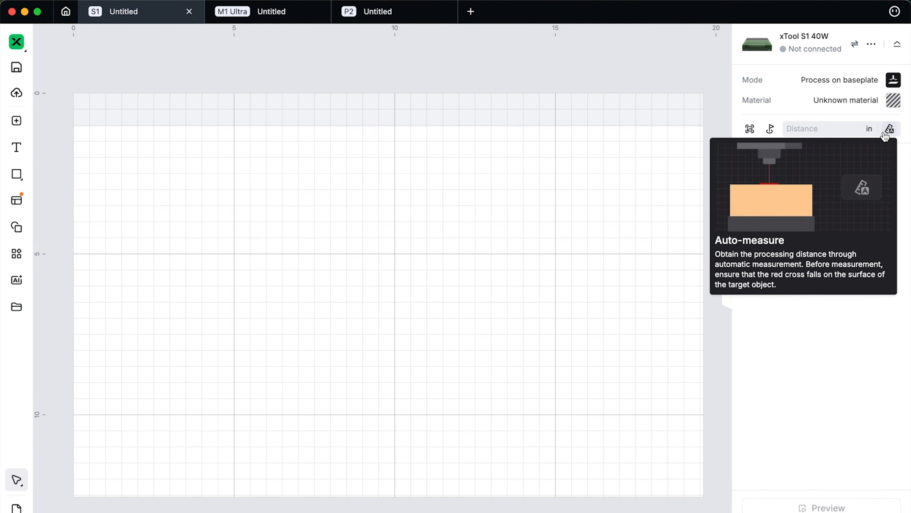
pyautogui.click(295, 16)
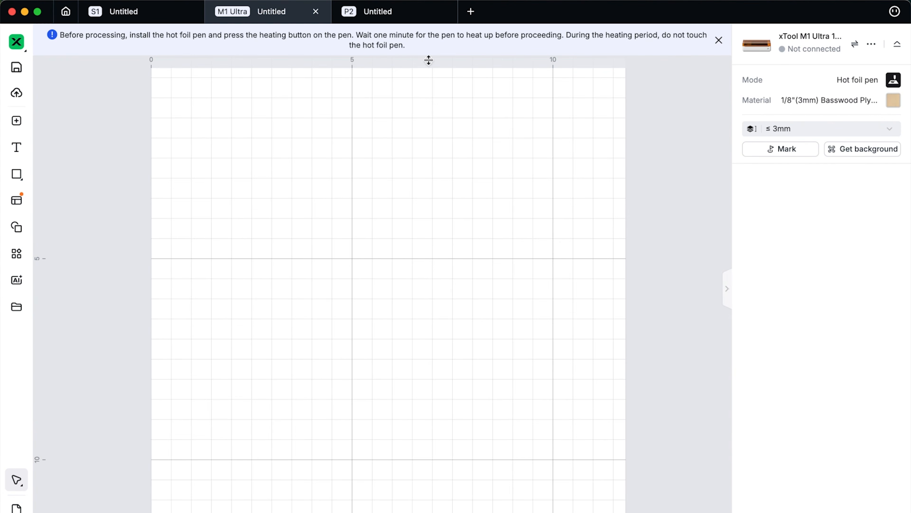
pyautogui.click(867, 80)
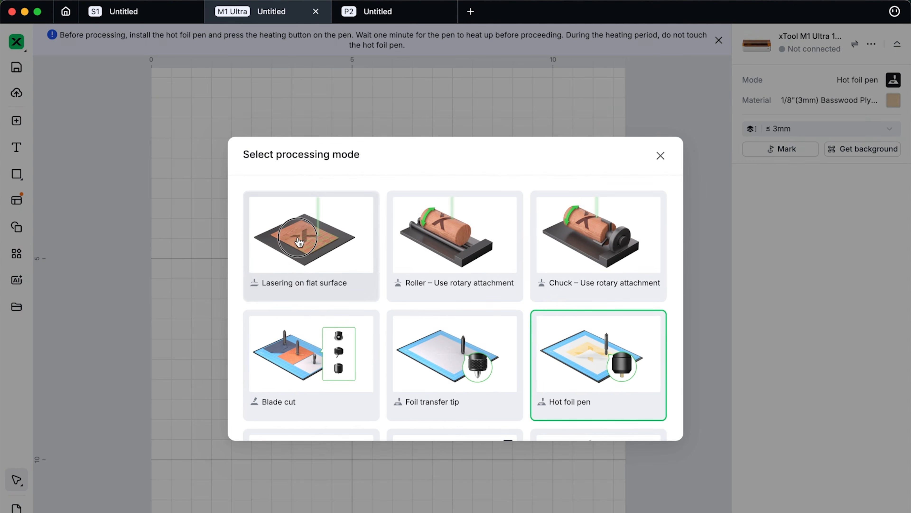
pyautogui.click(299, 238)
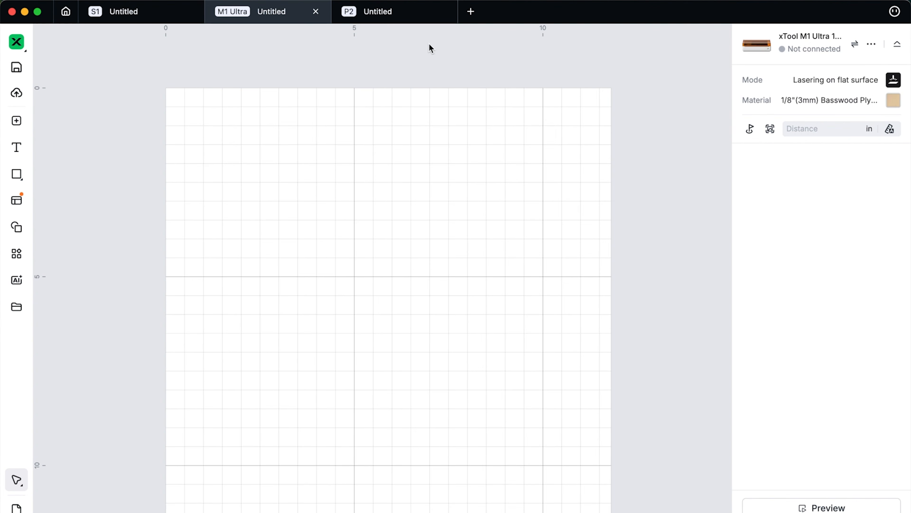
# - Compare the canvases and device settings of the P2 and M1 Ultra projects, ending on the P2 project
pyautogui.click(415, 13)
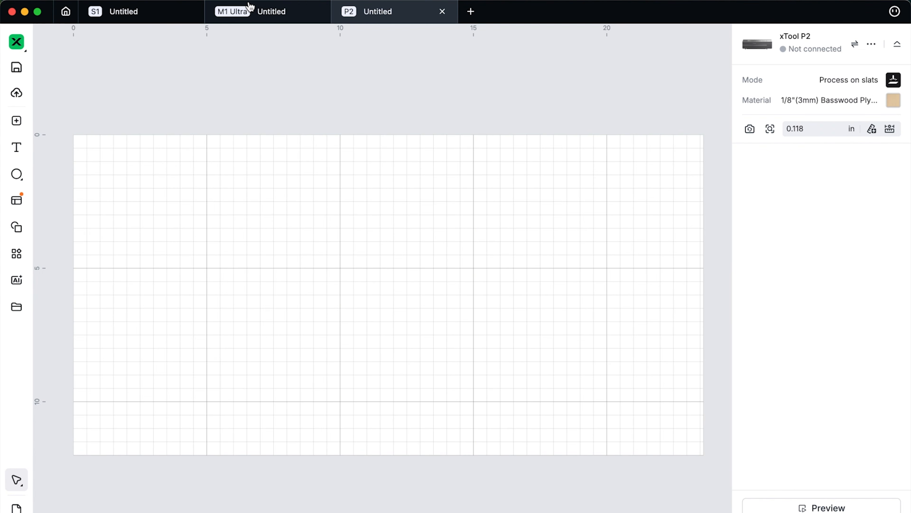
pyautogui.click(251, 19)
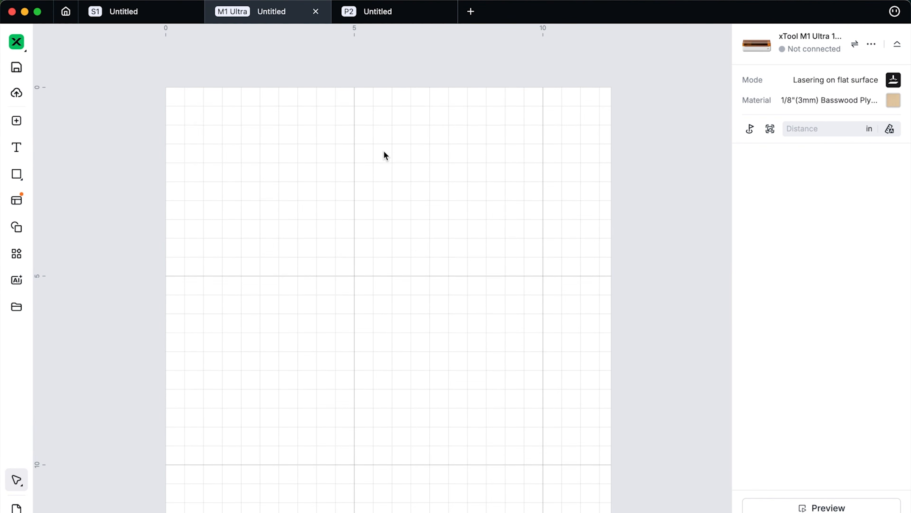
pyautogui.scroll(-1, 384, 151)
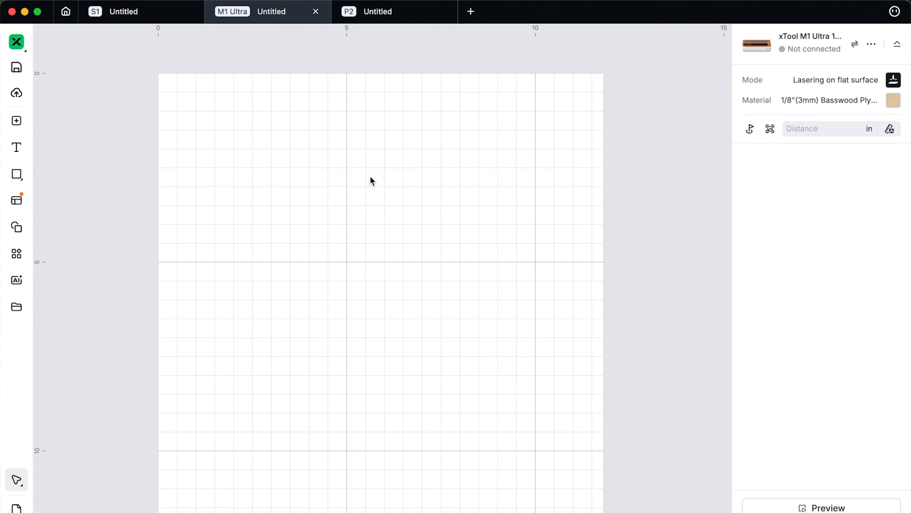
pyautogui.click(394, 21)
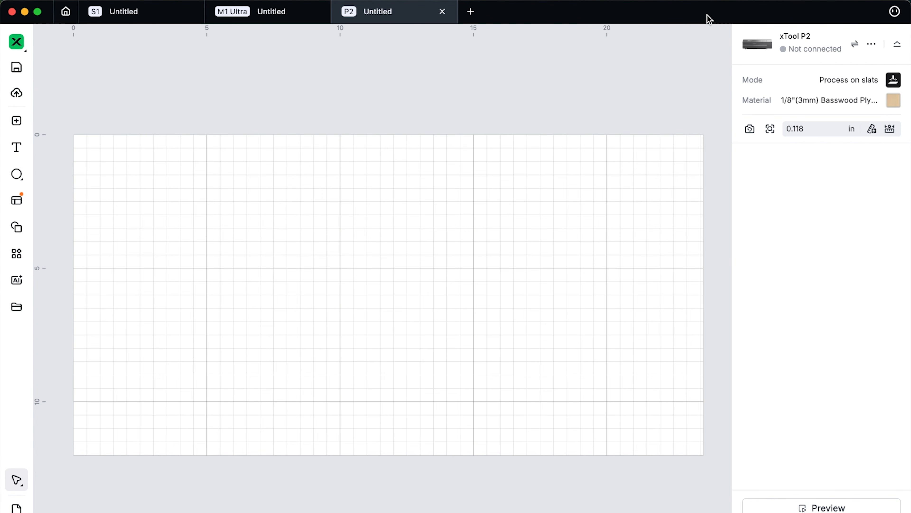
# - Read the xTool.AI assistant's answer on calibrating the M1 Ultra and close the assistant
pyautogui.click(896, 13)
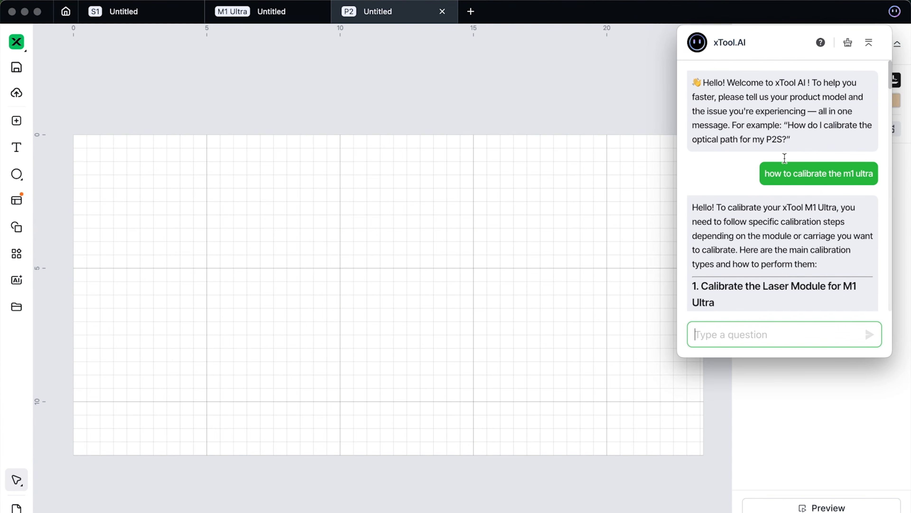
pyautogui.scroll(-15, 700, 94)
pyautogui.scroll(-15, 790, 223)
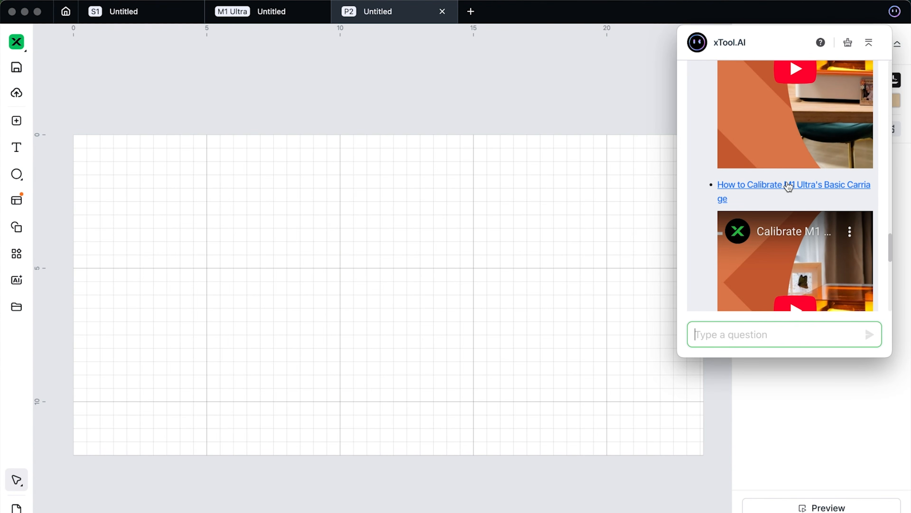
pyautogui.click(893, 13)
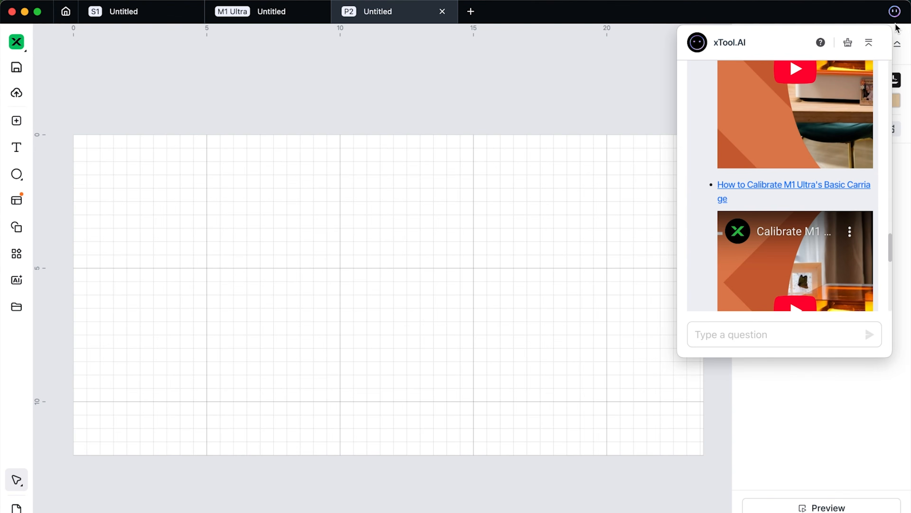
pyautogui.click(894, 12)
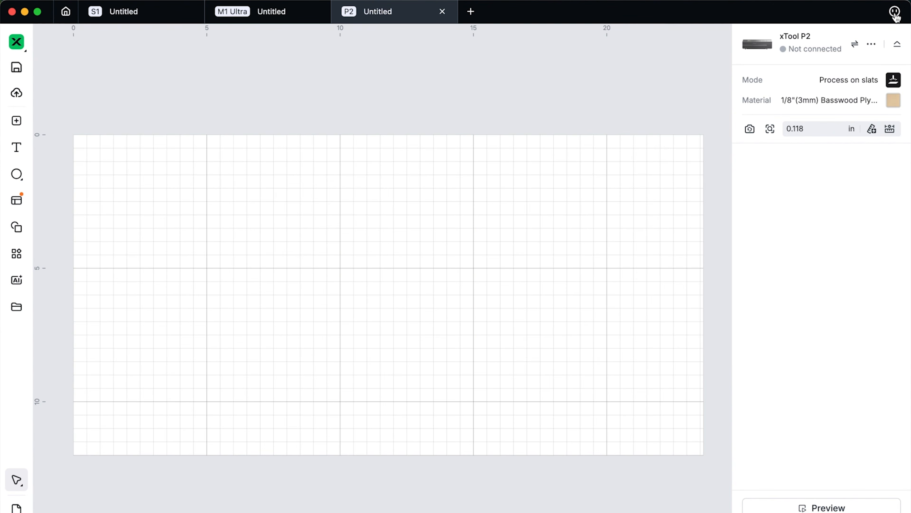
# - View the additional device options, including the user guide entry, for the P2 and M1 Ultra projects
pyautogui.click(872, 46)
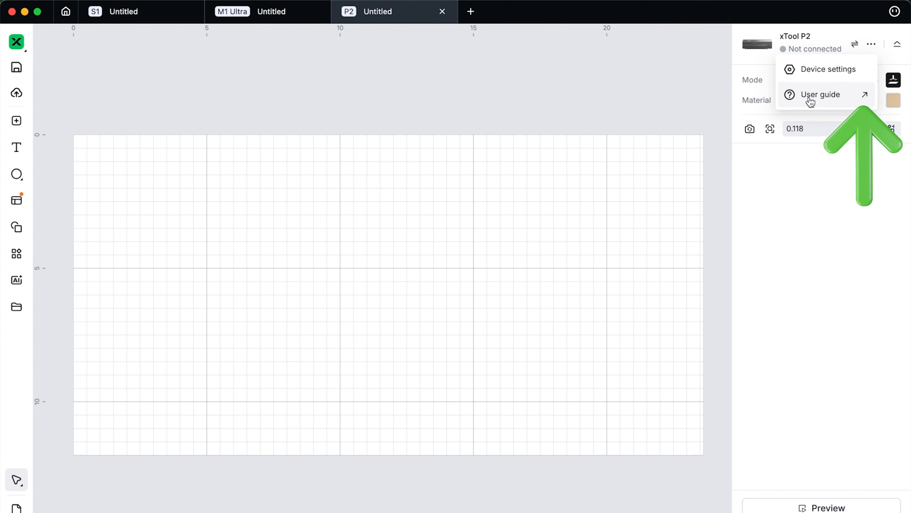
pyautogui.click(251, 12)
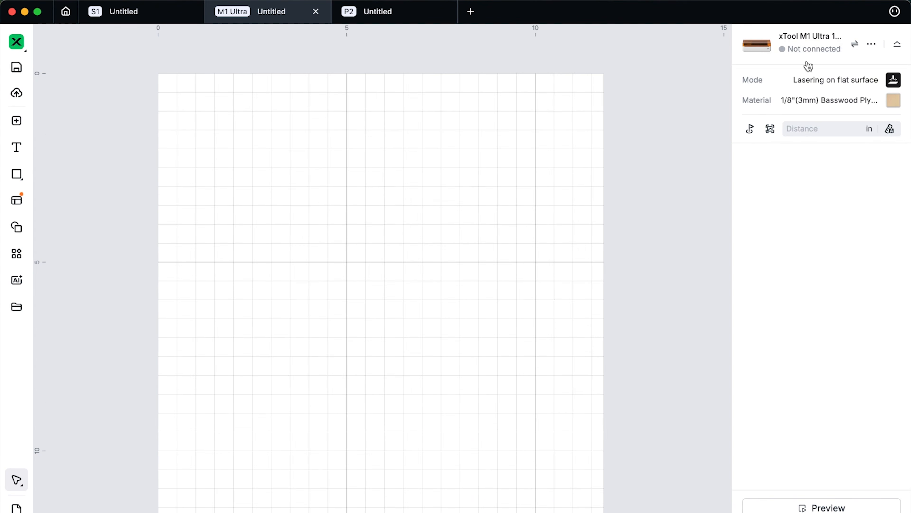
pyautogui.click(871, 44)
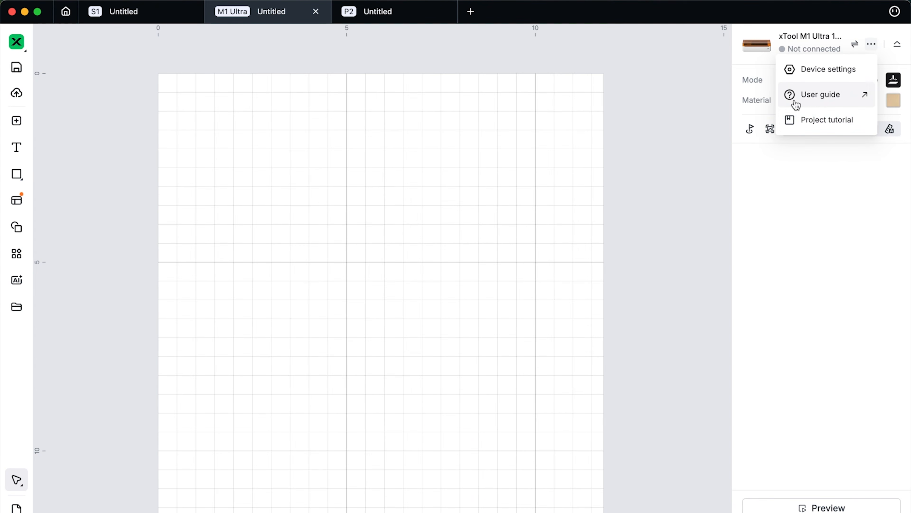
# - Draw a rectangle and a circle on the P2 canvas and add the text HELLO at about X 15.4, Y 4.5 in
pyautogui.moveTo(278, 148); pyautogui.dragTo(405, 276)
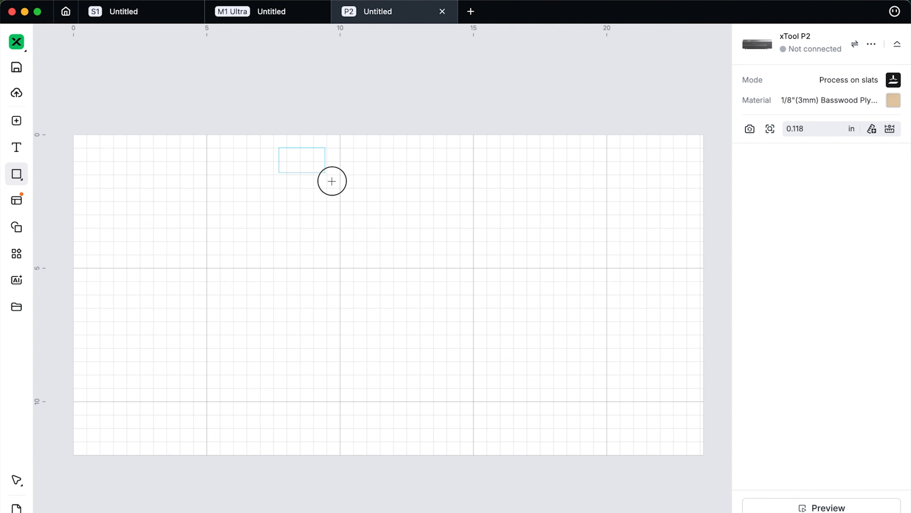
pyautogui.press('e')
pyautogui.press('t')
pyautogui.click(482, 254)
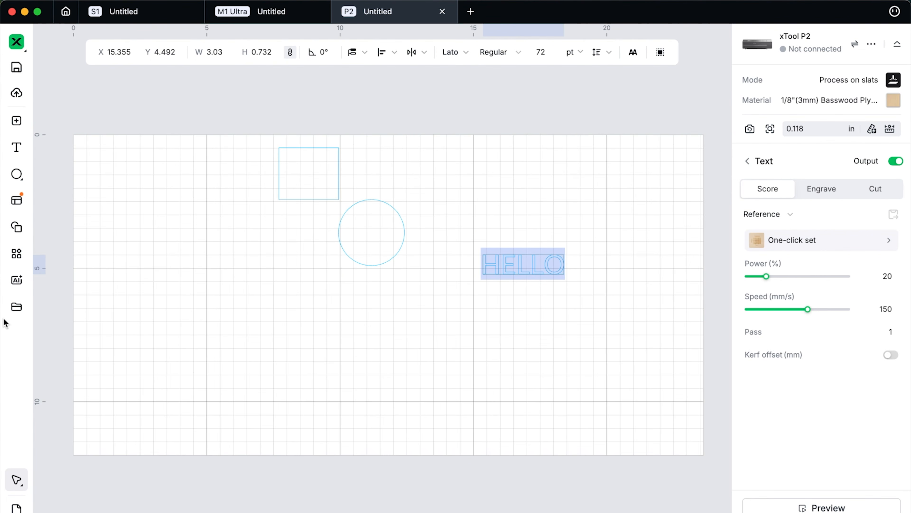
# - Try the dark canvas in the P2 project and return it to the light canvas
pyautogui.click(17, 42)
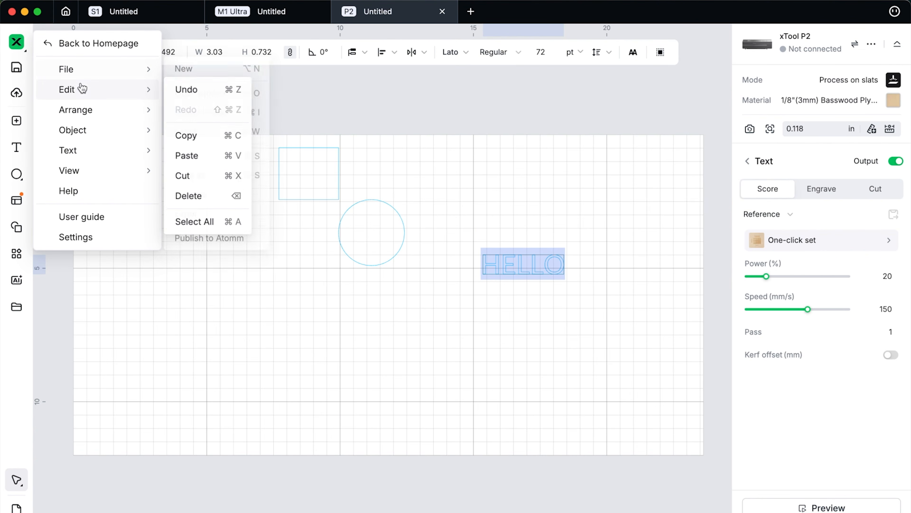
pyautogui.moveTo(86, 176)
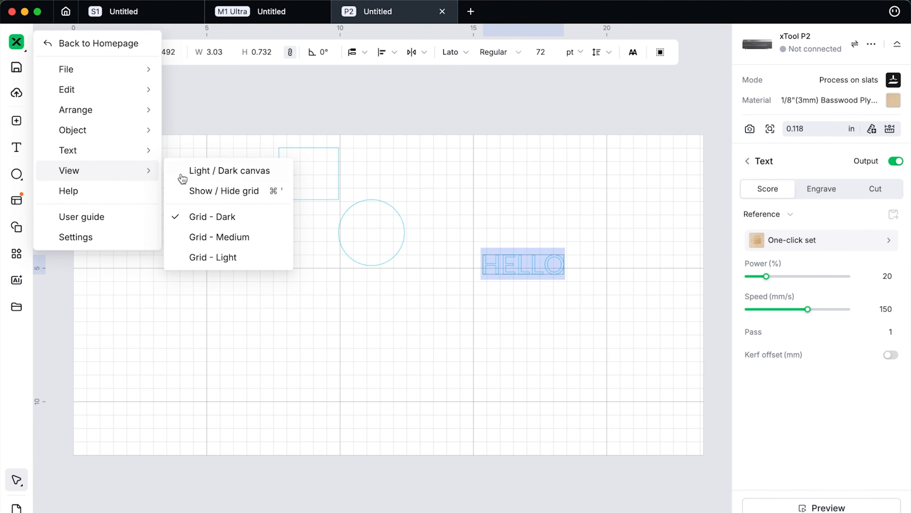
pyautogui.click(189, 171)
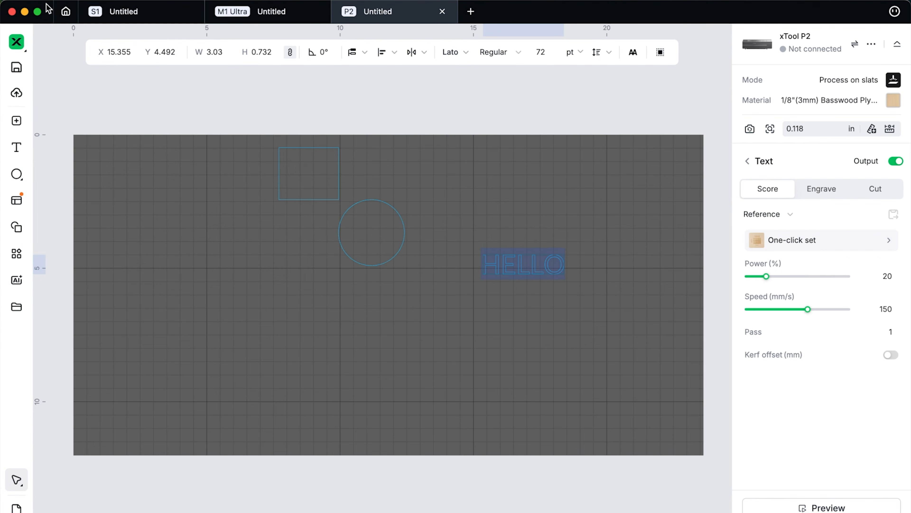
pyautogui.click(16, 44)
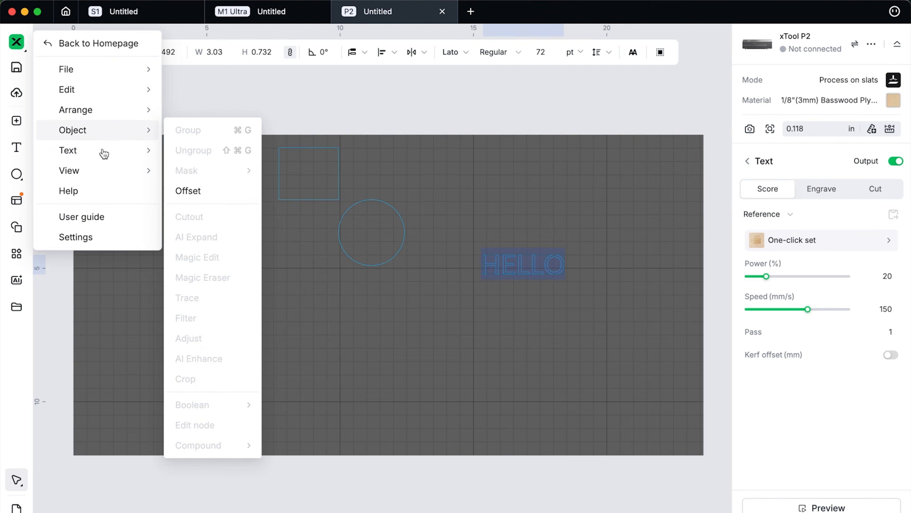
pyautogui.moveTo(103, 178)
pyautogui.click(191, 173)
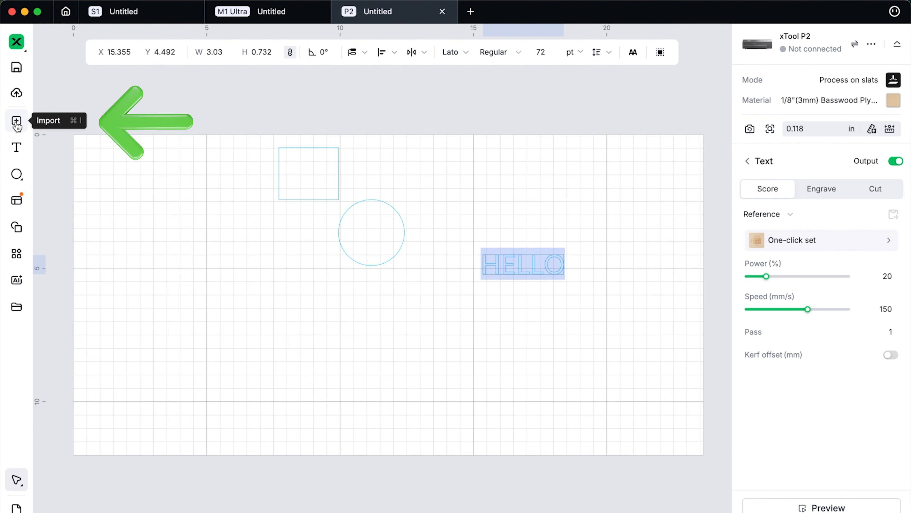
# - Import the puppy photo into the P2 project and place it on the canvas at about X 0.34, Y 4.86 in
pyautogui.click(16, 121)
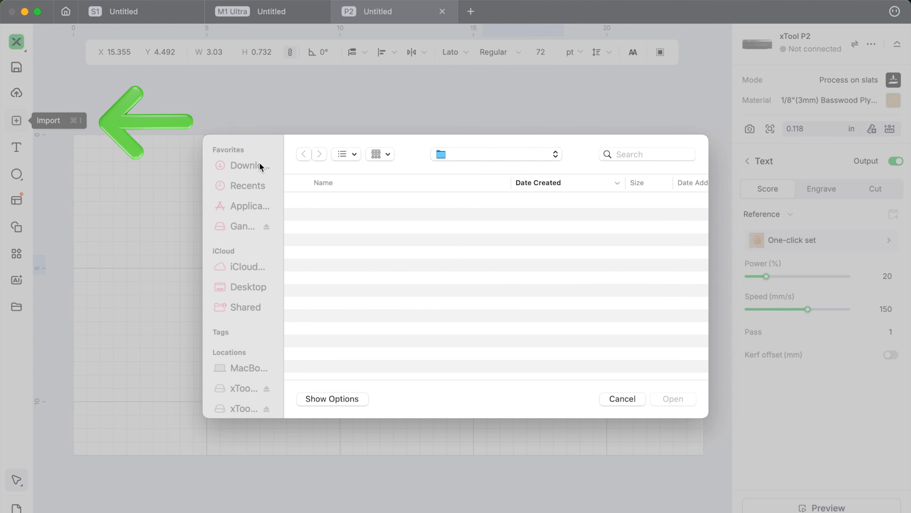
pyautogui.doubleClick(315, 213)
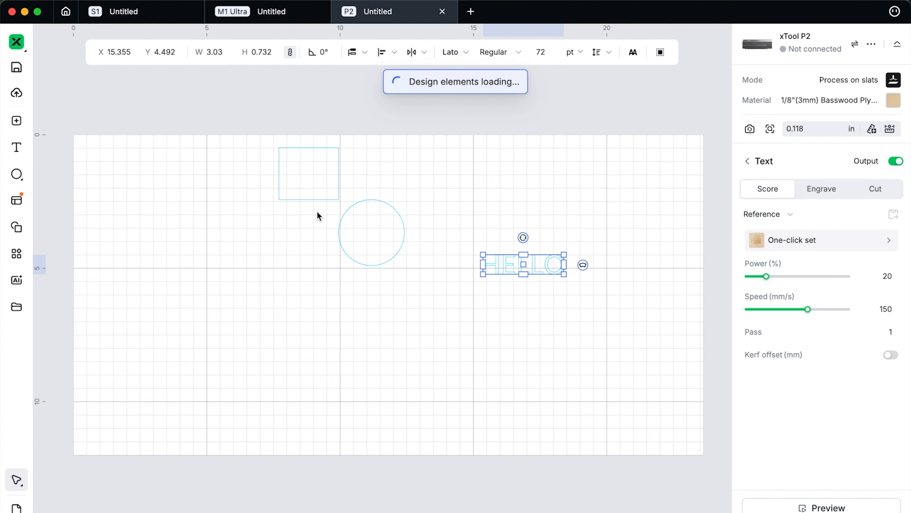
pyautogui.moveTo(336, 321); pyautogui.dragTo(278, 335)
pyautogui.click(467, 334)
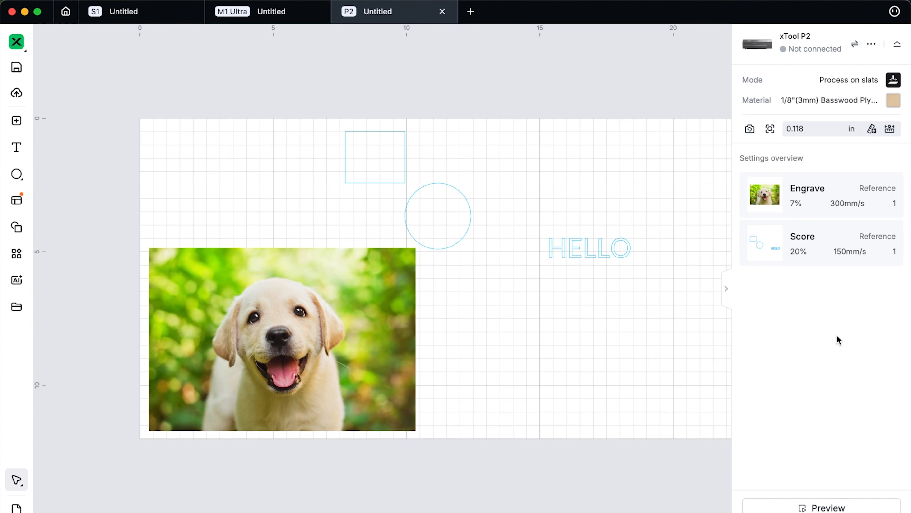
# - Select the puppy image, circle, HELLO text and rectangle in turn to compare the editing options for each object type
pyautogui.click(369, 282)
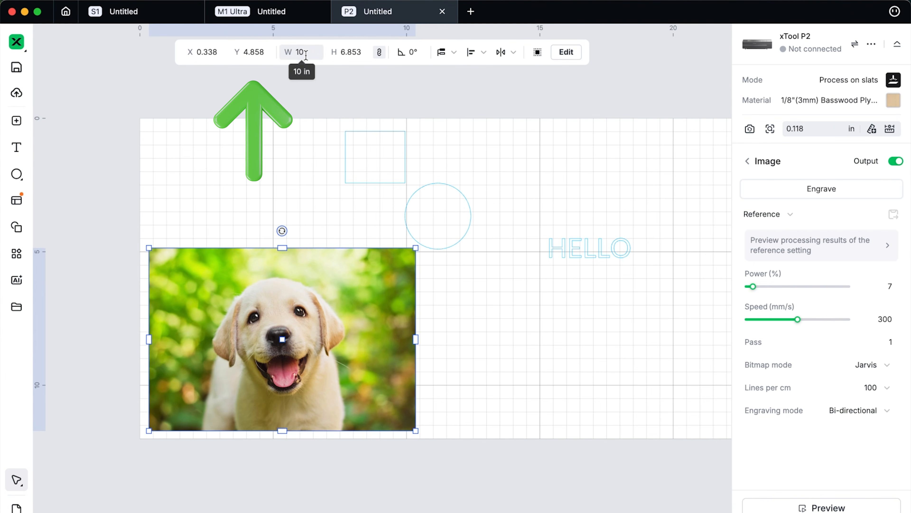
pyautogui.click(466, 216)
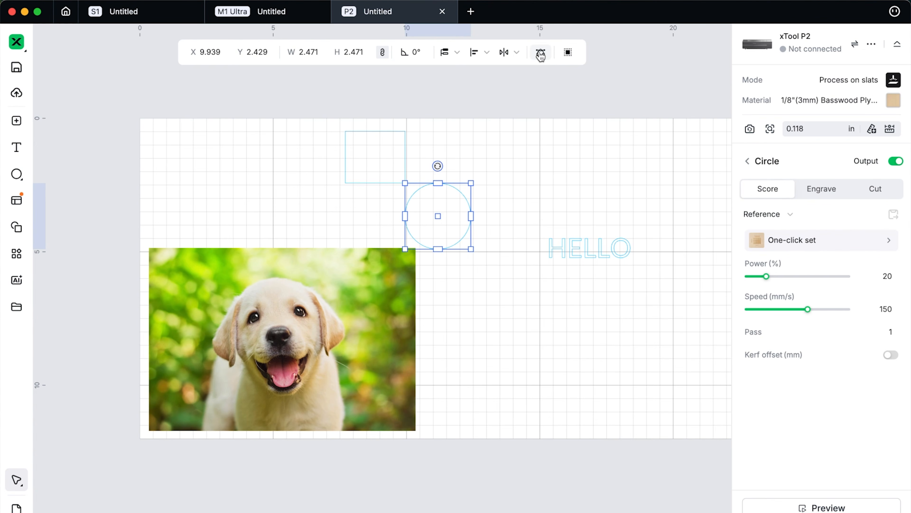
pyautogui.click(357, 289)
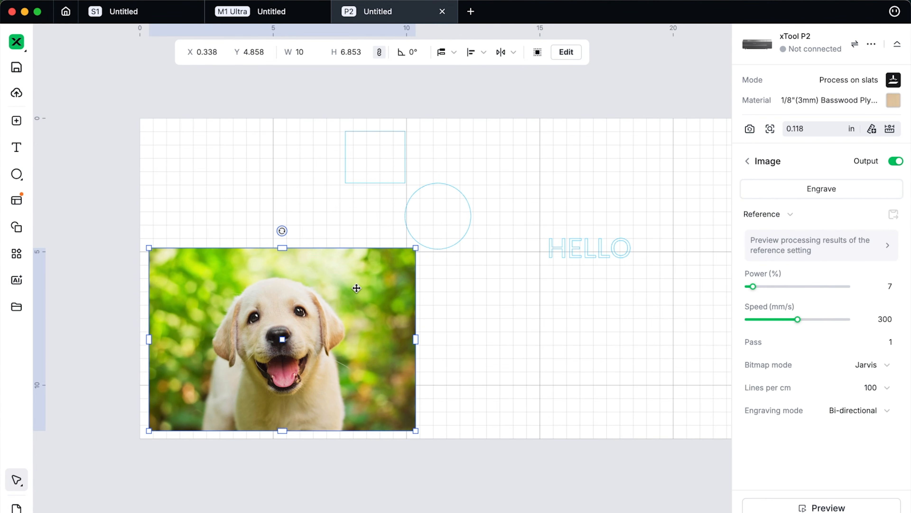
pyautogui.click(609, 246)
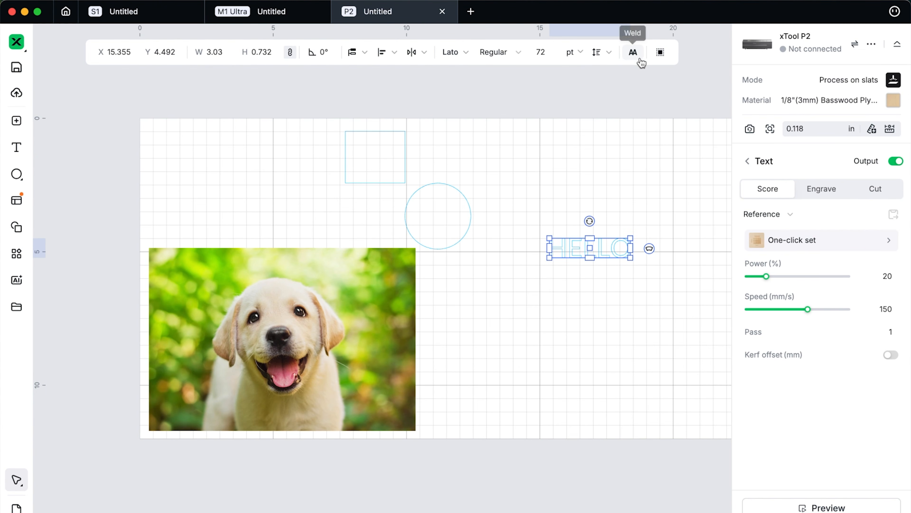
pyautogui.click(608, 58)
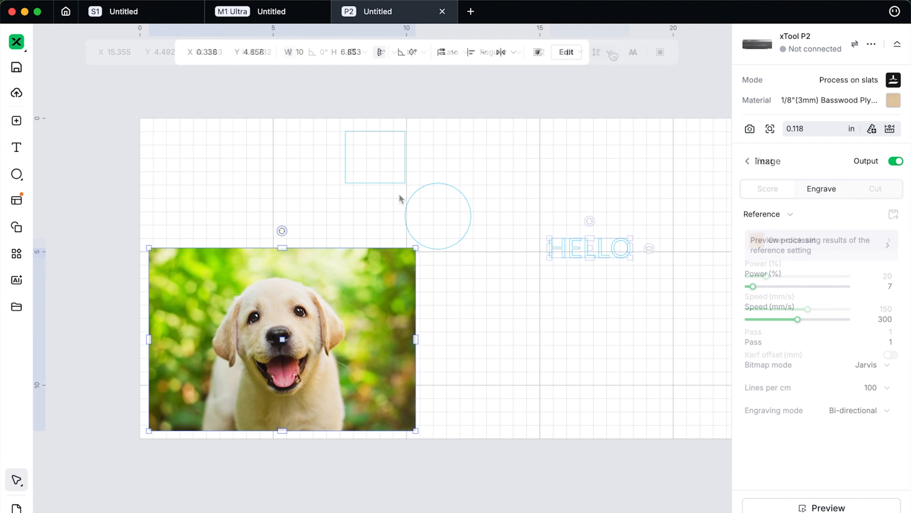
pyautogui.click(386, 169)
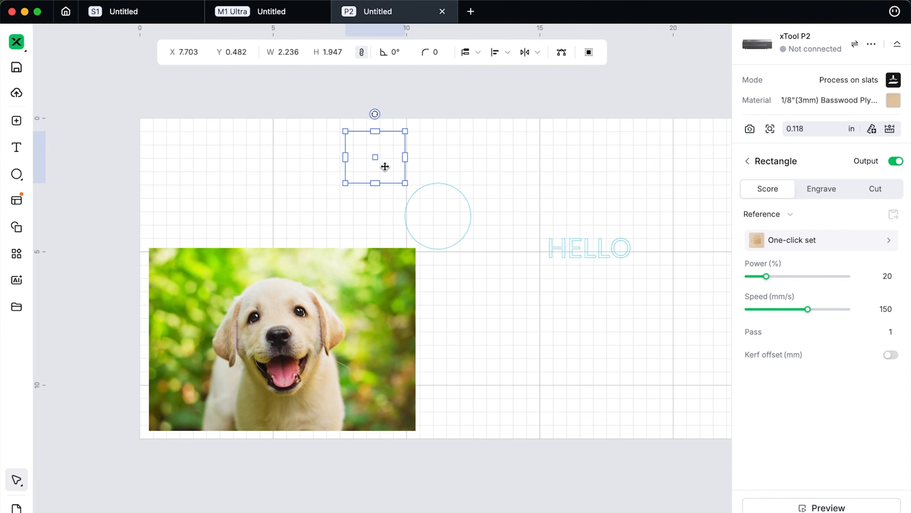
# - Move the circle to about X 9.34, Y 0.22 in, overlapping the rectangle, and view the combine options for both shapes
pyautogui.moveTo(436, 226); pyautogui.dragTo(421, 170)
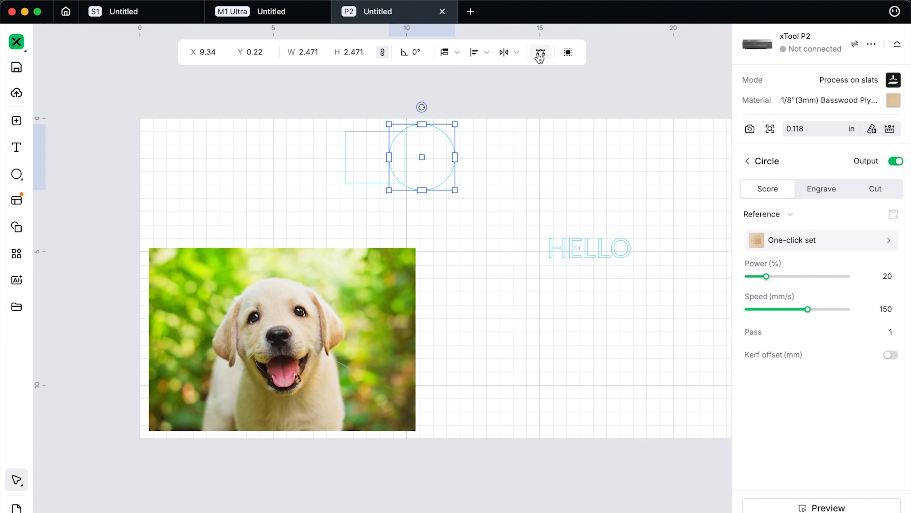
pyautogui.moveTo(321, 98); pyautogui.dragTo(475, 206)
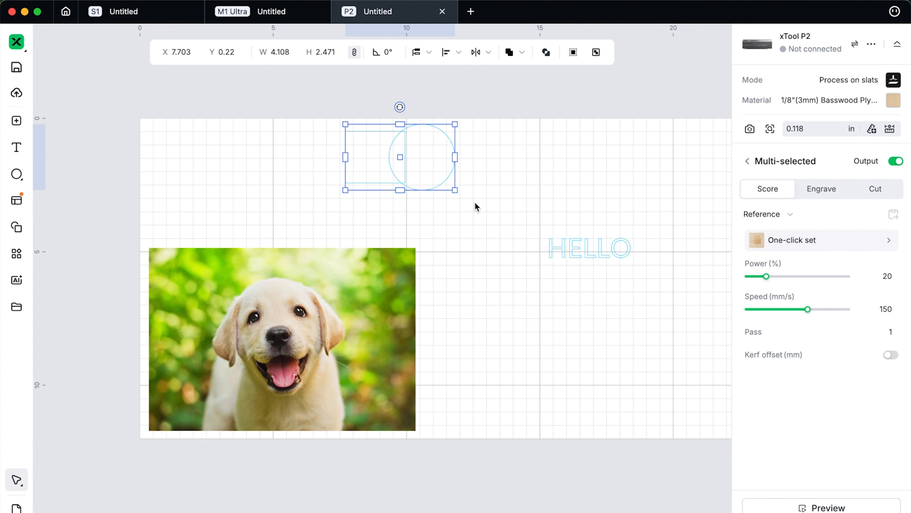
pyautogui.click(522, 54)
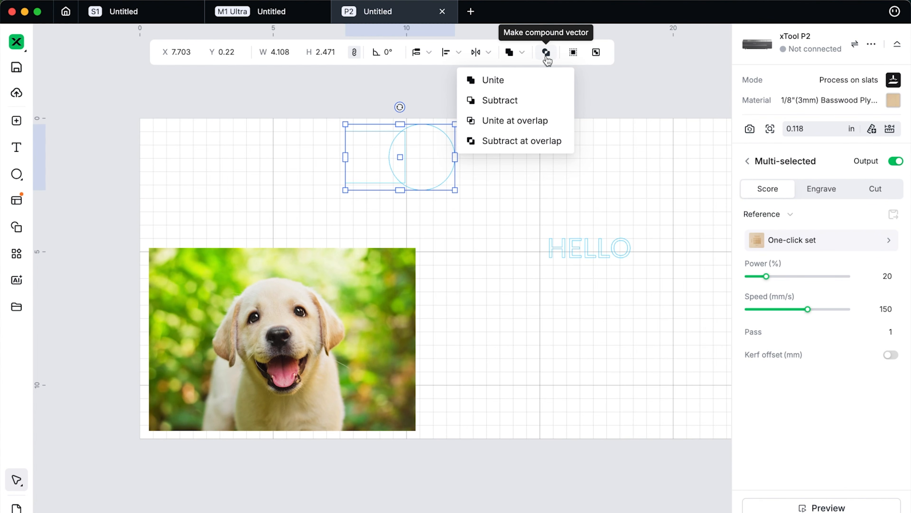
# - Select the puppy image together with the HELLO text, examine the options for mixed objects, and clear the selection
pyautogui.click(394, 332)
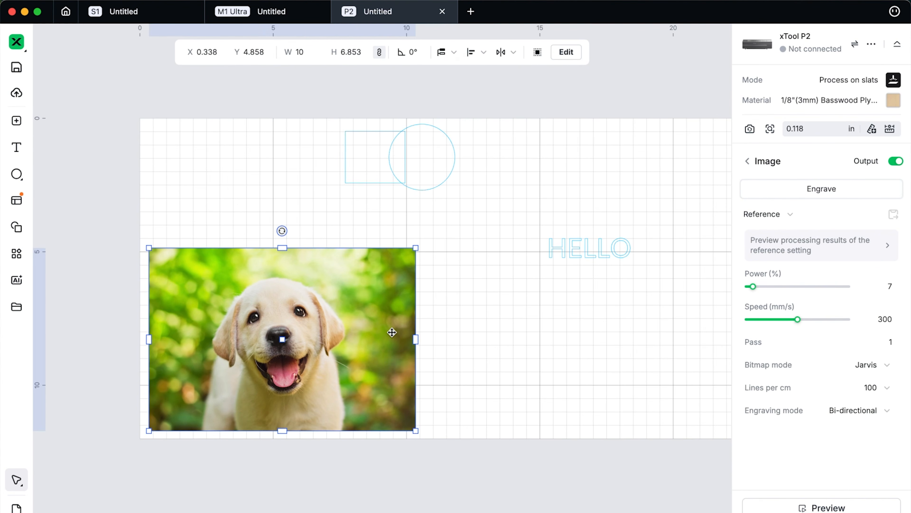
pyautogui.keyDown('shift'); pyautogui.click(573, 253); pyautogui.keyUp('shift')
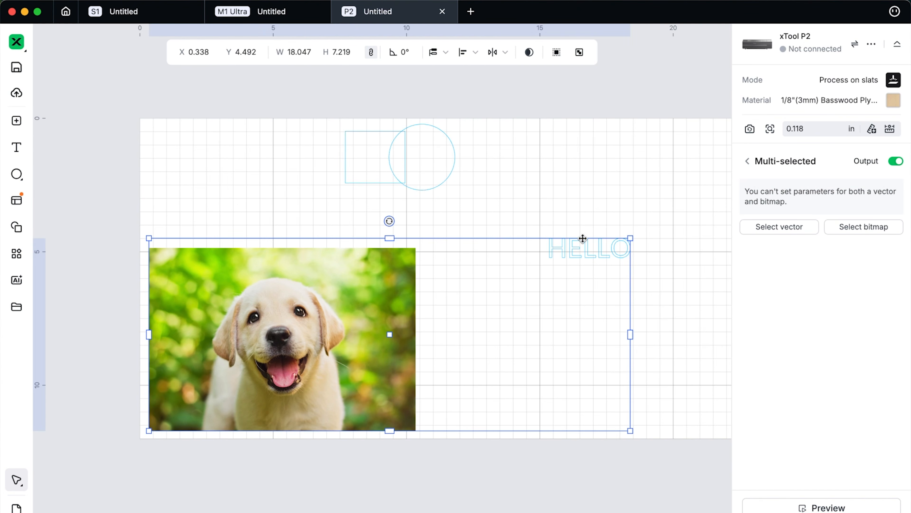
pyautogui.click(580, 54)
pyautogui.click(580, 54)
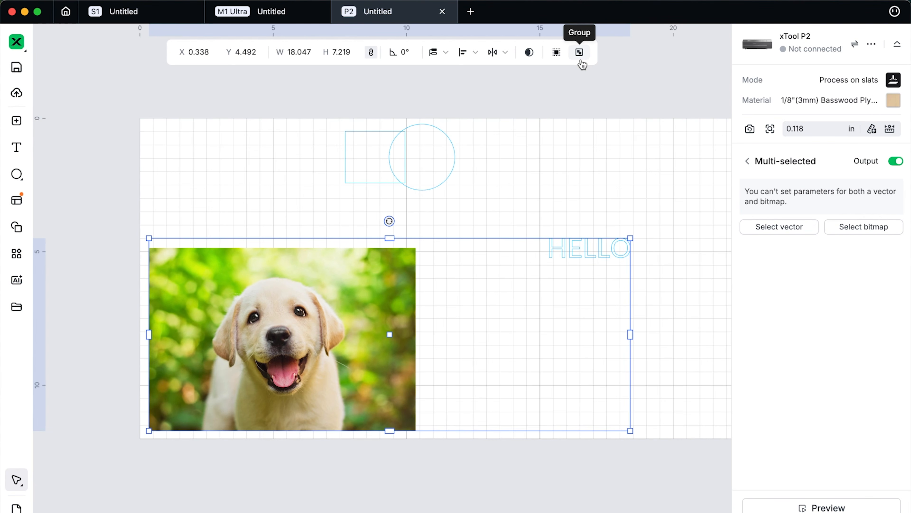
pyautogui.click(572, 135)
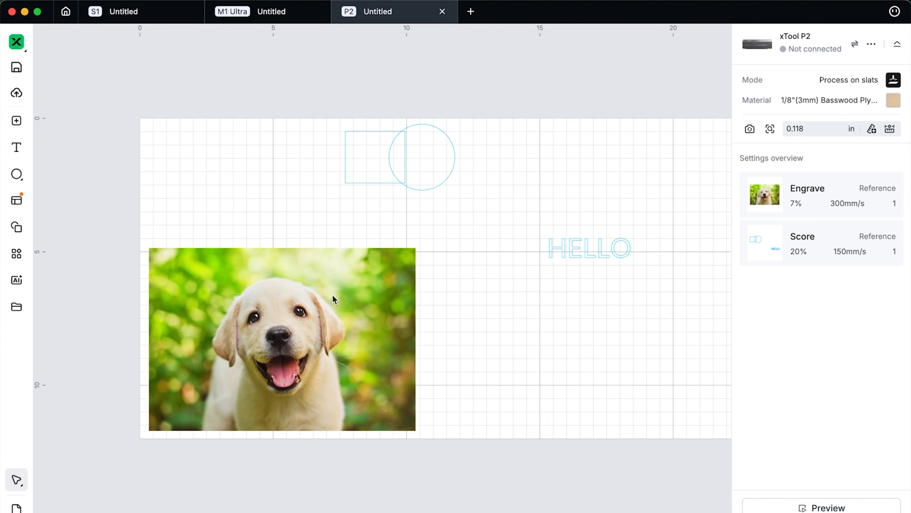
# - Try a tint of 44 and the Invert effect on the puppy image, clearing each adjustment
pyautogui.click(320, 308)
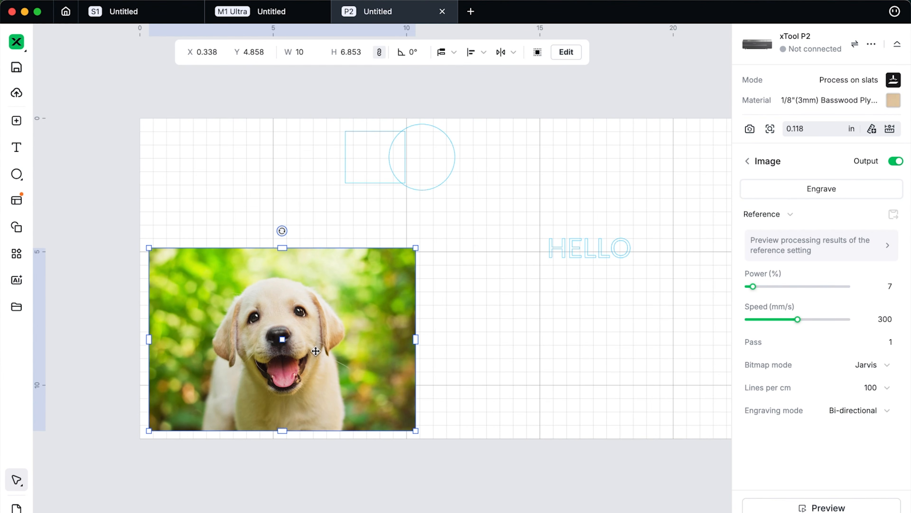
pyautogui.click(566, 51)
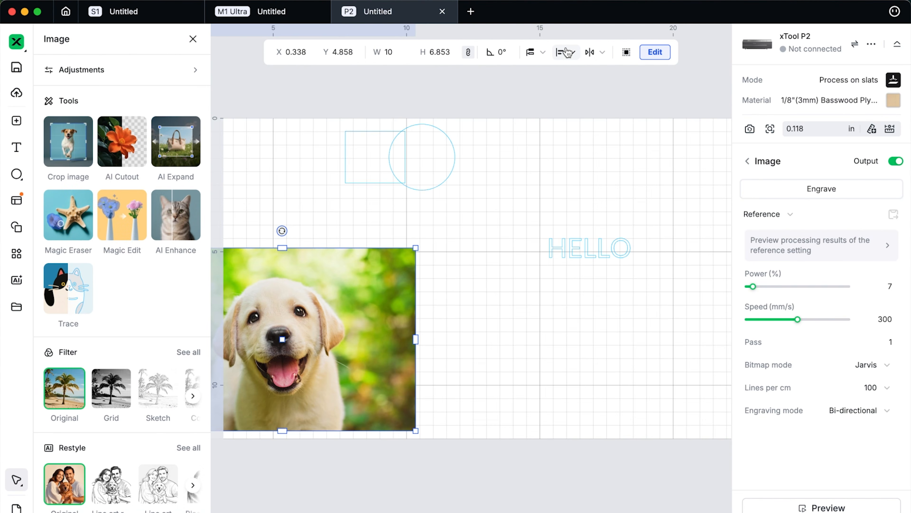
pyautogui.click(117, 64)
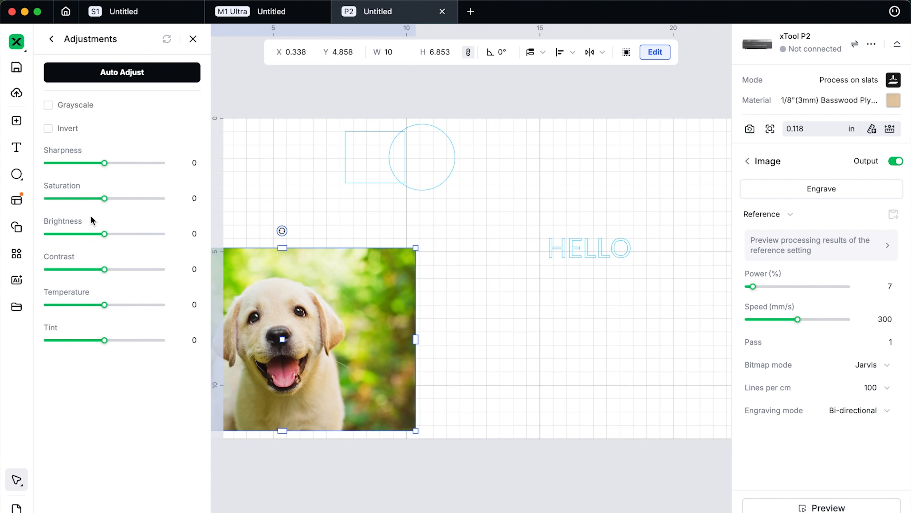
pyautogui.moveTo(105, 334); pyautogui.dragTo(157, 340)
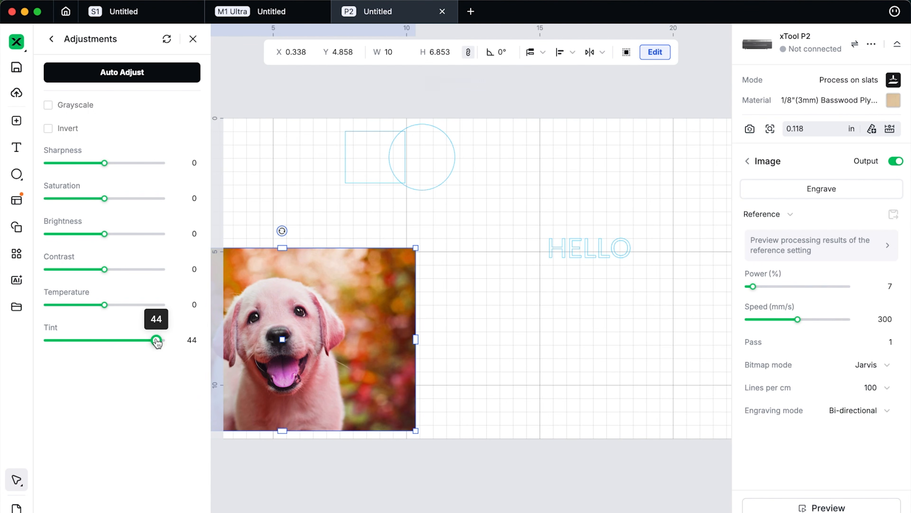
pyautogui.click(167, 39)
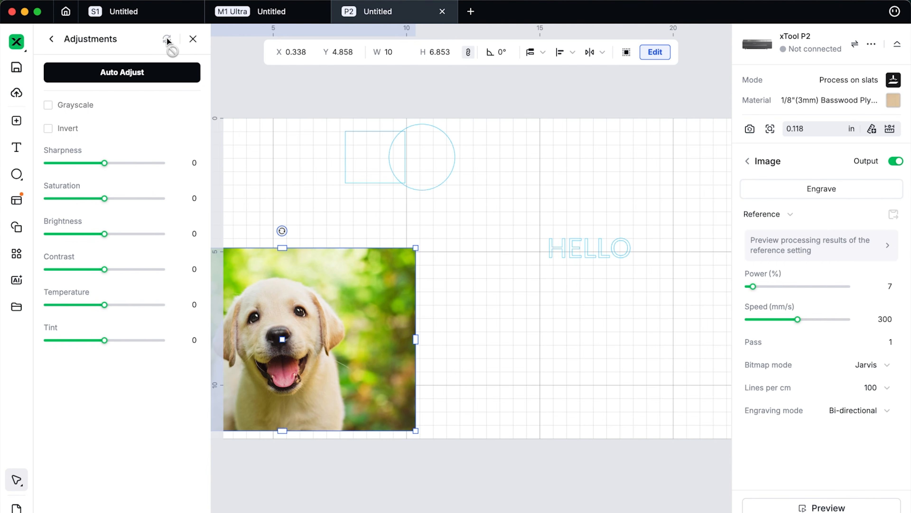
pyautogui.click(49, 129)
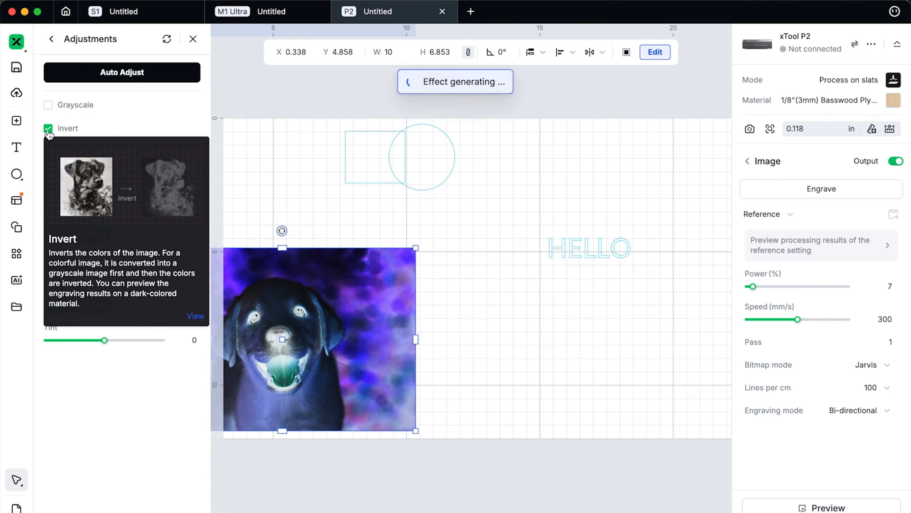
pyautogui.click(48, 129)
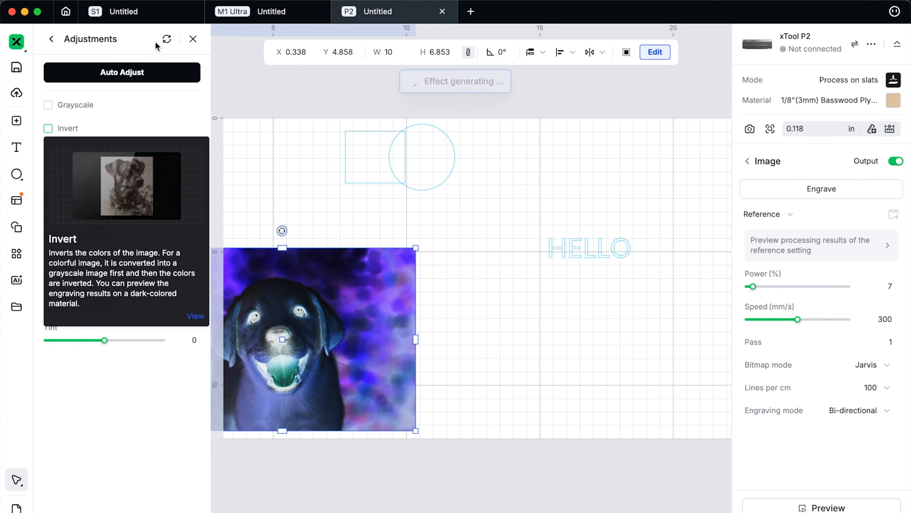
# - Try Auto Adjust on the puppy image, inspect the result, and reset the adjustments
pyautogui.moveTo(127, 73)
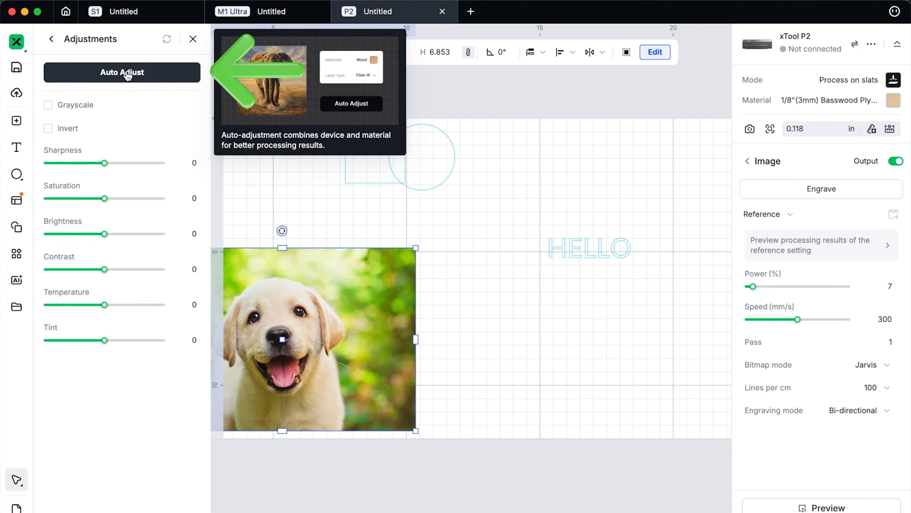
pyautogui.click(127, 74)
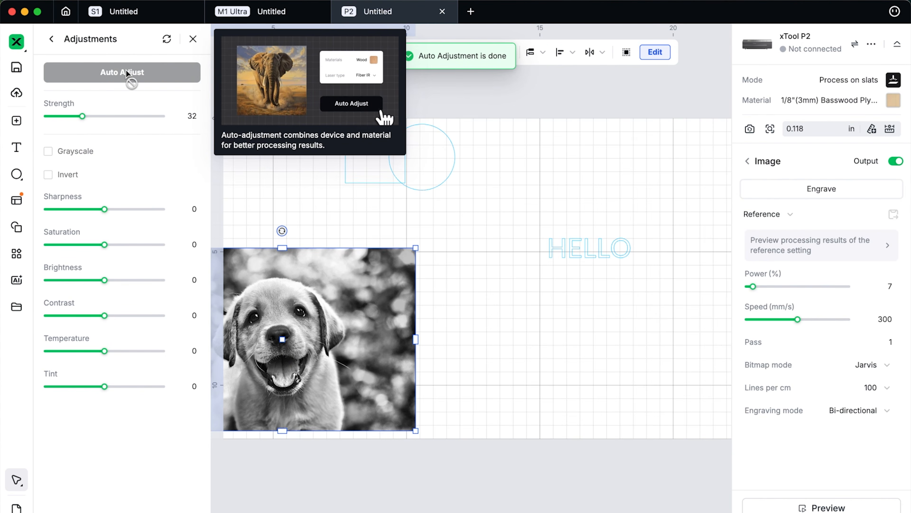
pyautogui.hscroll(-2, 329, 206)
pyautogui.scroll(-1, 329, 206)
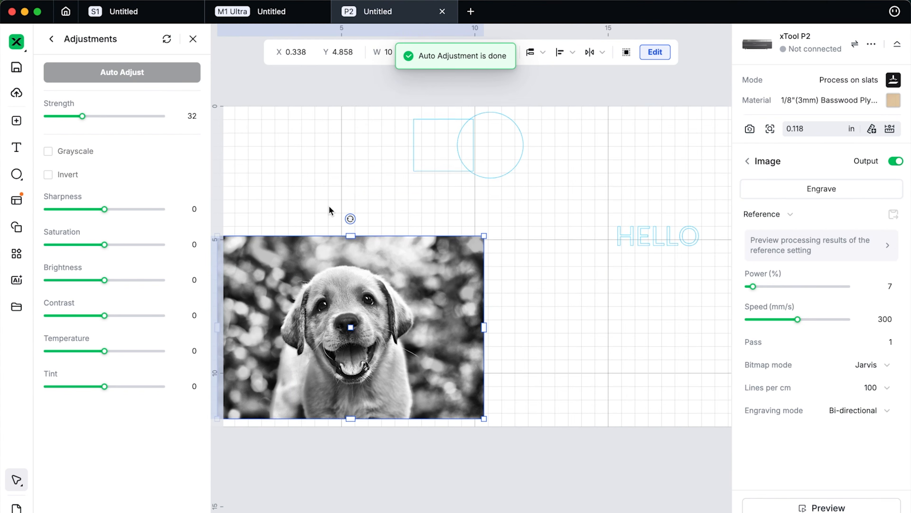
pyautogui.scroll(-3, 329, 208)
pyautogui.hscroll(-2, 329, 208)
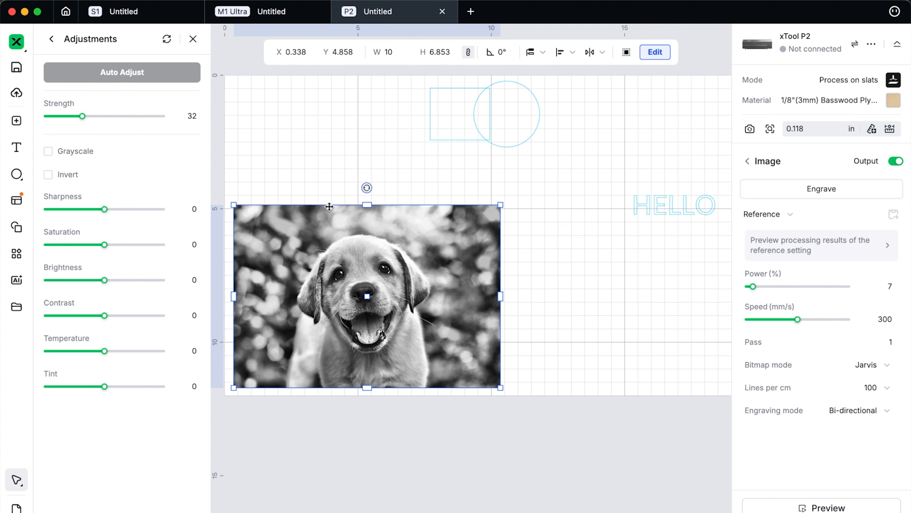
pyautogui.click(167, 39)
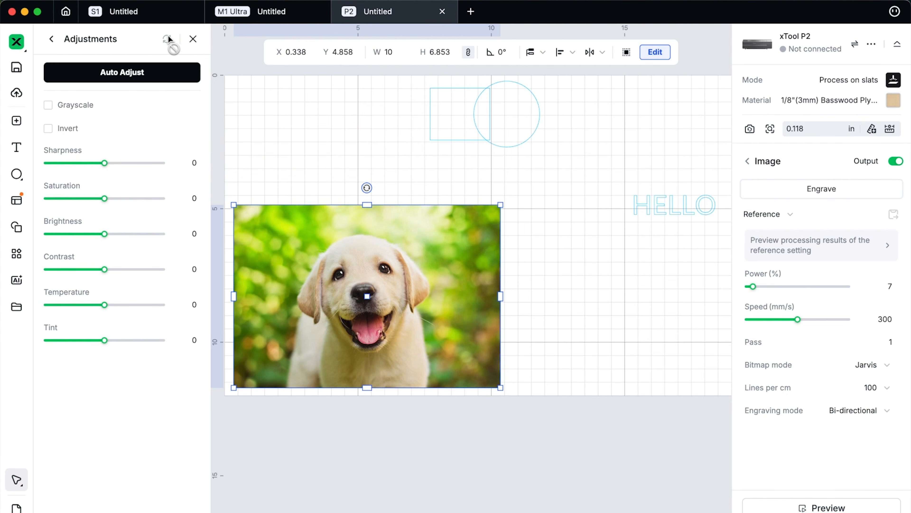
pyautogui.click(363, 236)
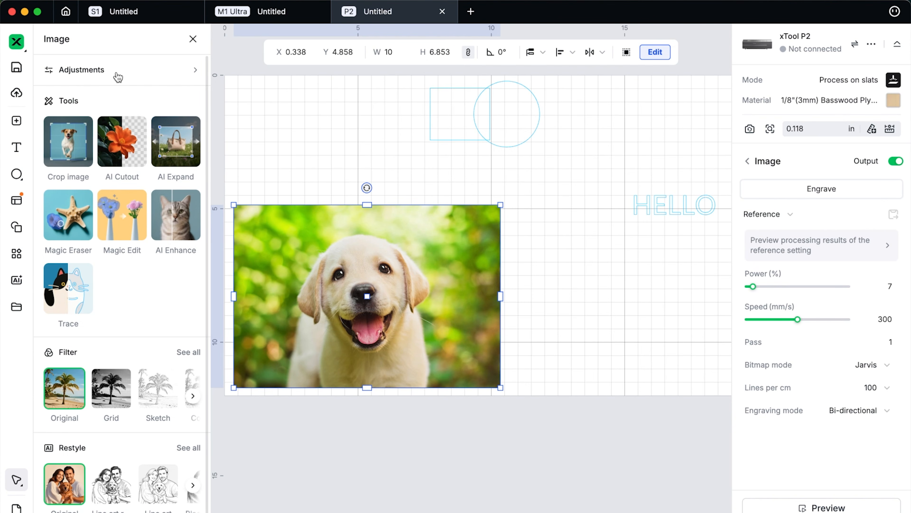
# - Try cropping the puppy image inward from its left edge and discard the crop
pyautogui.click(72, 151)
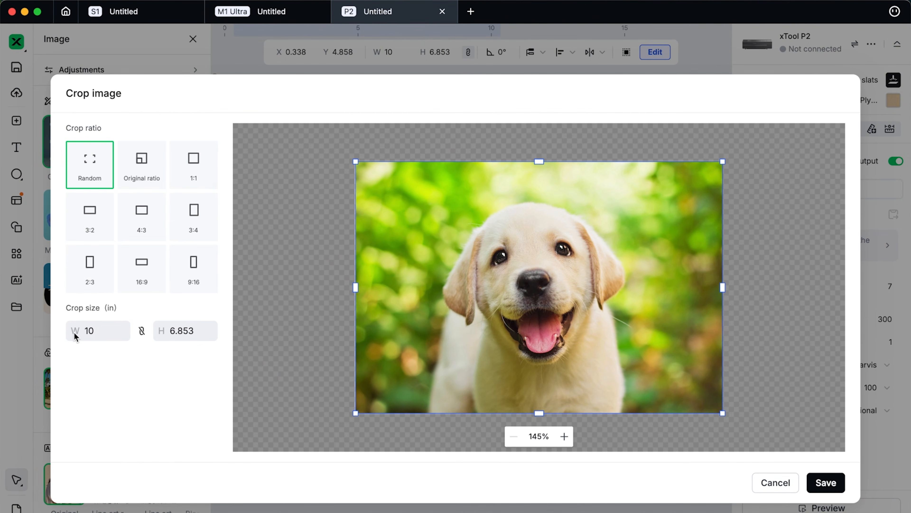
pyautogui.moveTo(363, 290); pyautogui.dragTo(426, 289)
pyautogui.click(772, 481)
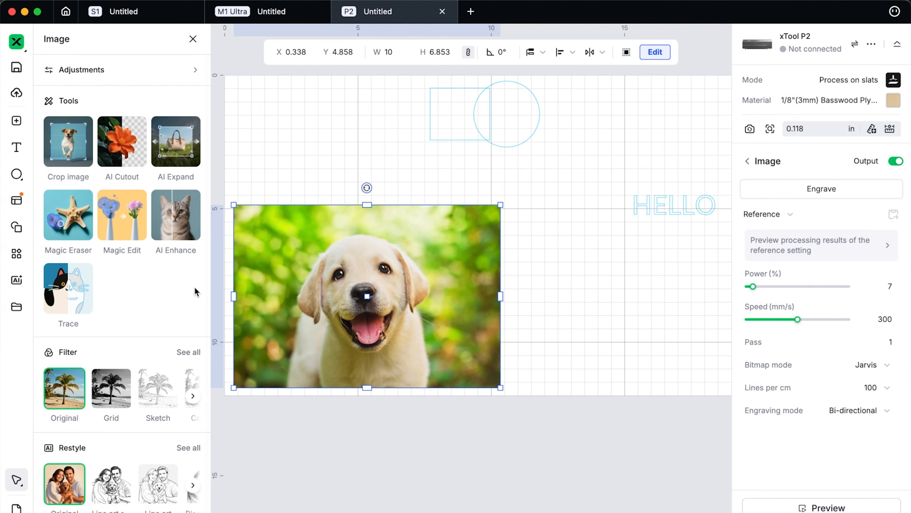
# - Preview the AI Cutout of the puppy image, check its credit cost, and view the credit purchase options
pyautogui.click(113, 148)
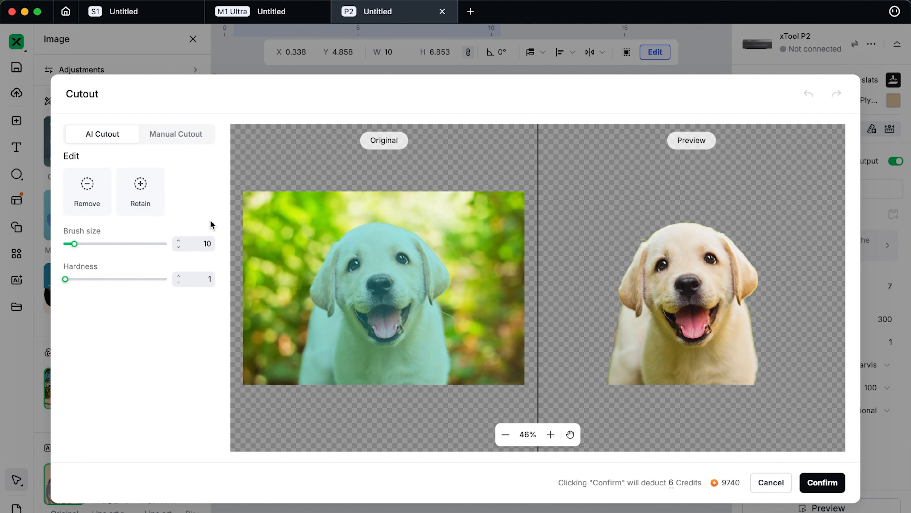
pyautogui.moveTo(672, 488)
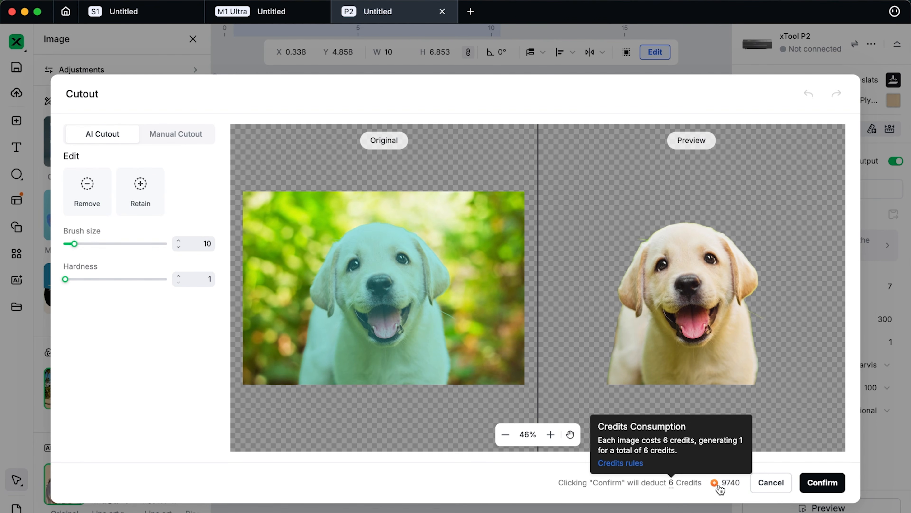
pyautogui.moveTo(724, 488)
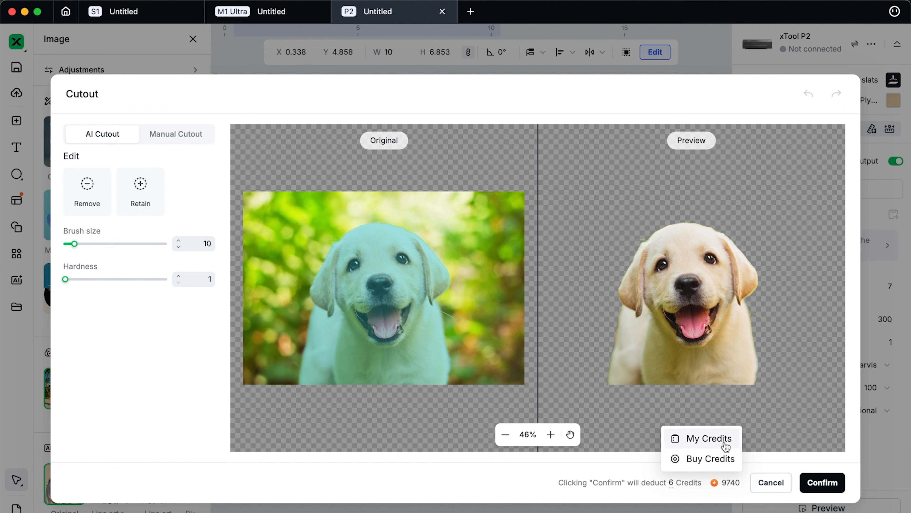
pyautogui.click(720, 463)
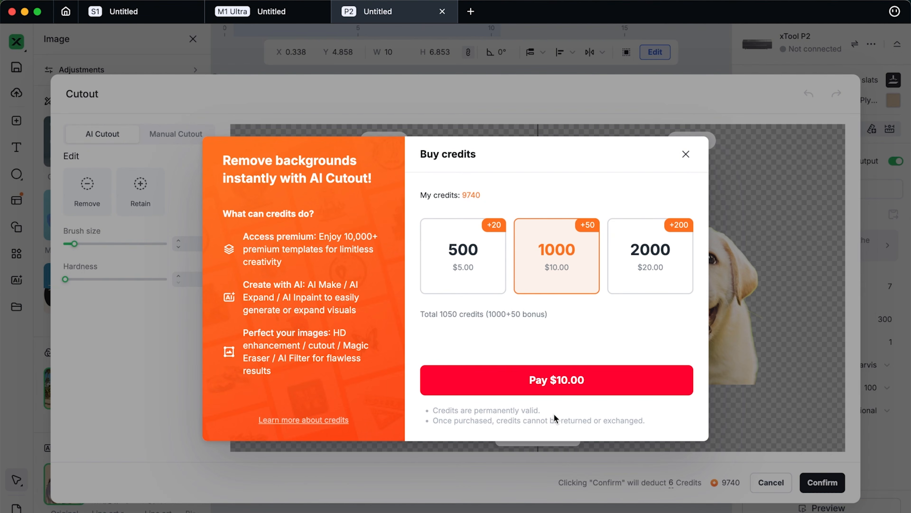
# - Close the credit purchase options and try removing background patches around the puppy manually with the Magic wand at fuzziness 15
pyautogui.click(686, 154)
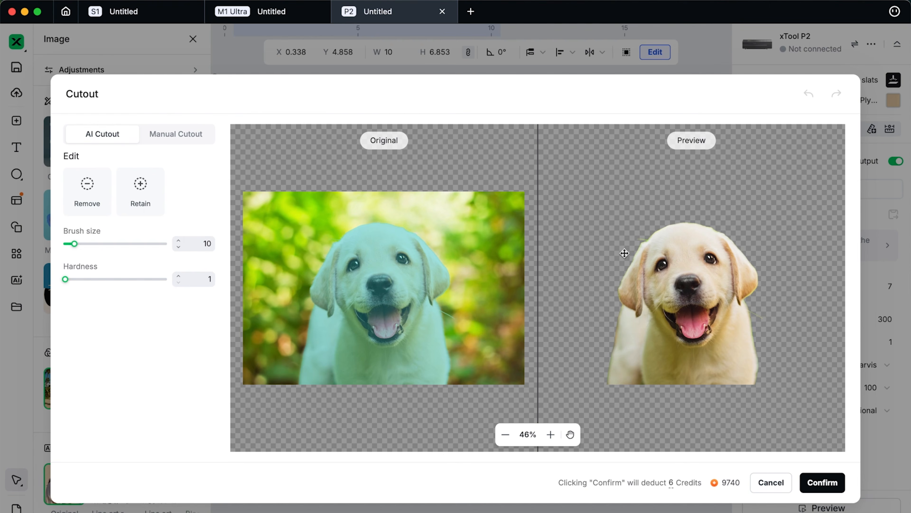
pyautogui.click(175, 137)
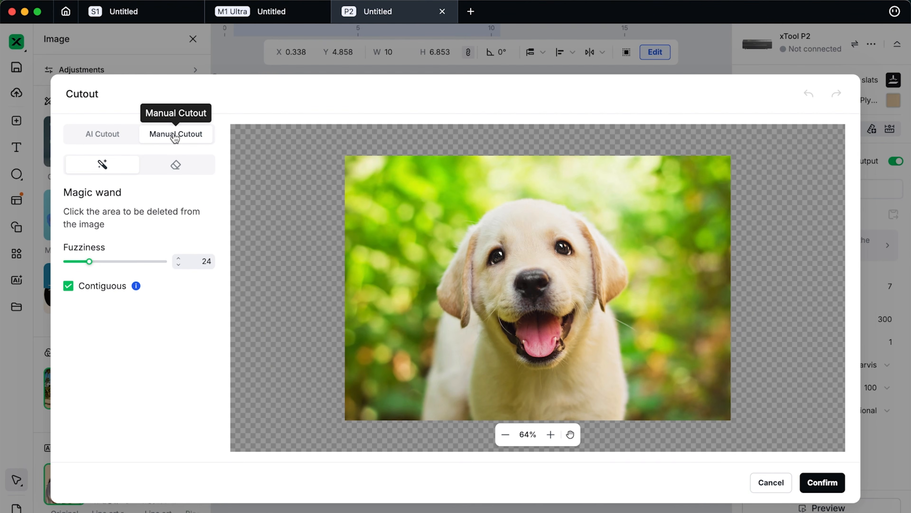
pyautogui.moveTo(89, 261); pyautogui.dragTo(79, 261)
pyautogui.click(387, 285)
pyautogui.click(417, 228)
pyautogui.click(433, 211)
pyautogui.click(451, 185)
pyautogui.click(473, 185)
pyautogui.click(501, 180)
# - Try erasing a diagonal strip across the upper-left background of the puppy image with the Eraser at size 40
pyautogui.click(181, 164)
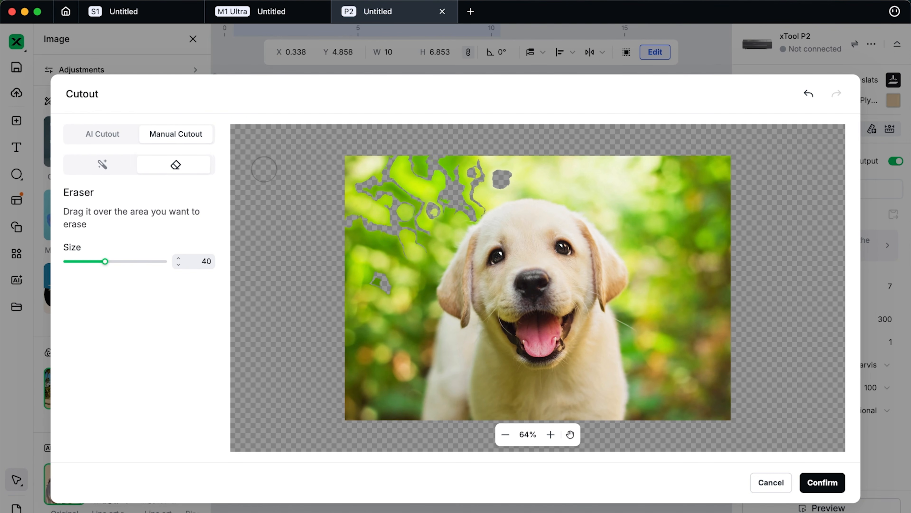
pyautogui.moveTo(489, 156)
pyautogui.mouseDown()
pyautogui.moveTo(339, 288)
pyautogui.moveTo(244, 280)
pyautogui.mouseUp()
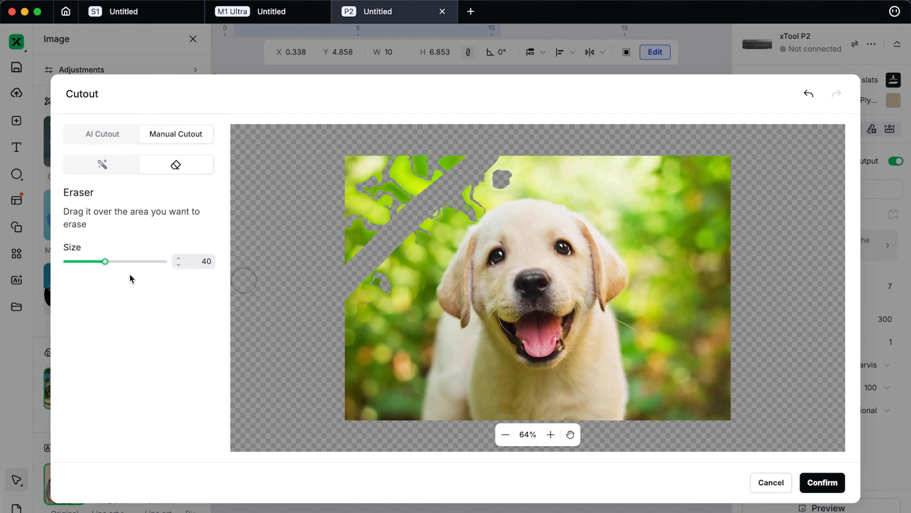
pyautogui.click(153, 262)
# - Try the Magic wand at fuzziness 84 on the background above the puppy, compare it with the AI Cutout preview, and discard the cutout
pyautogui.click(102, 166)
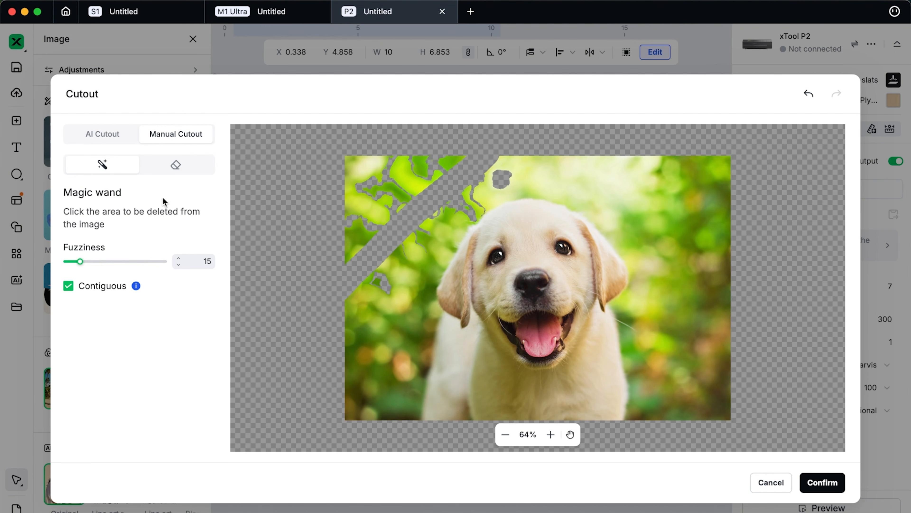
pyautogui.click(149, 261)
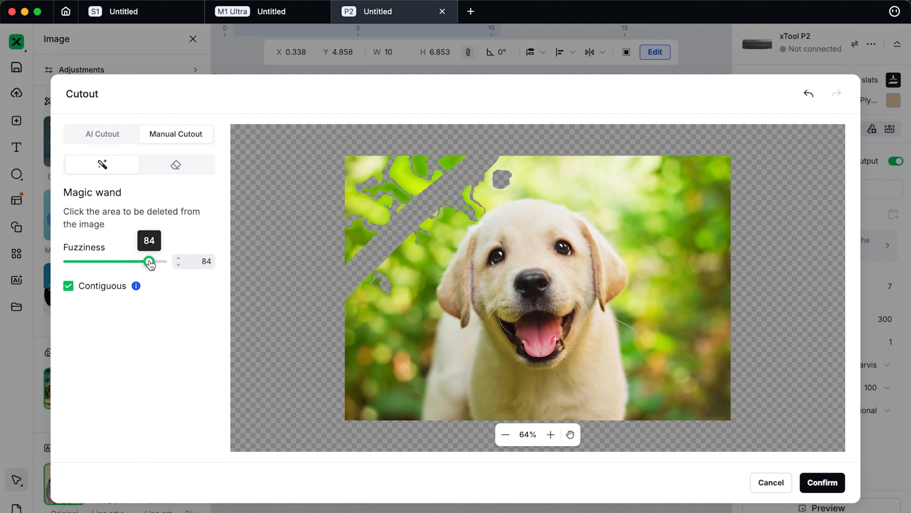
pyautogui.click(622, 175)
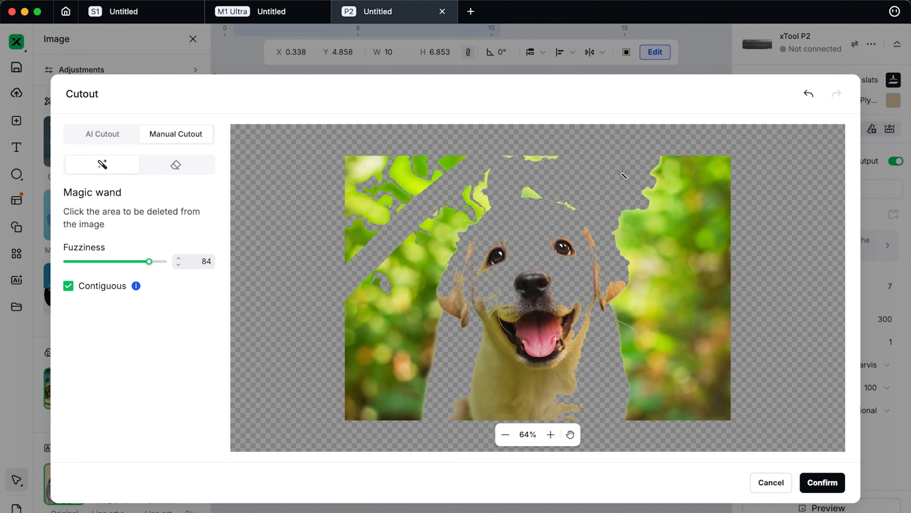
pyautogui.click(100, 135)
pyautogui.moveTo(101, 136)
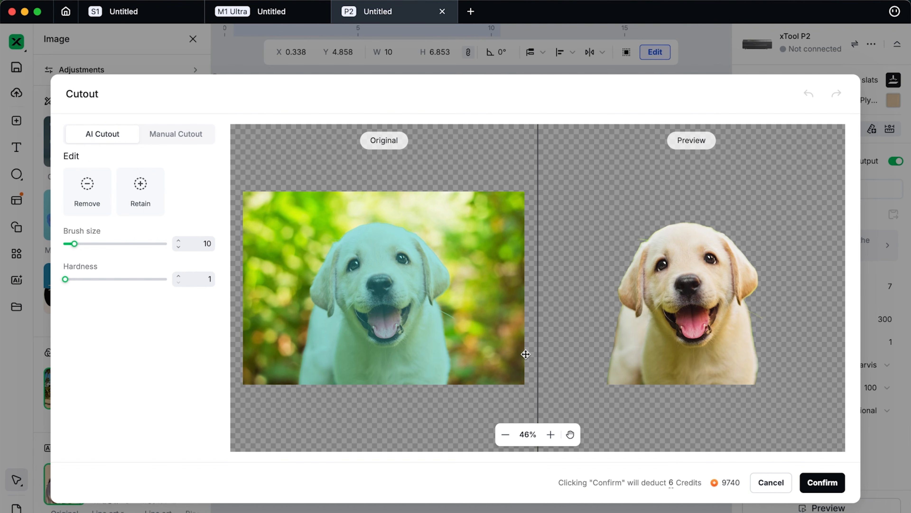
pyautogui.click(769, 483)
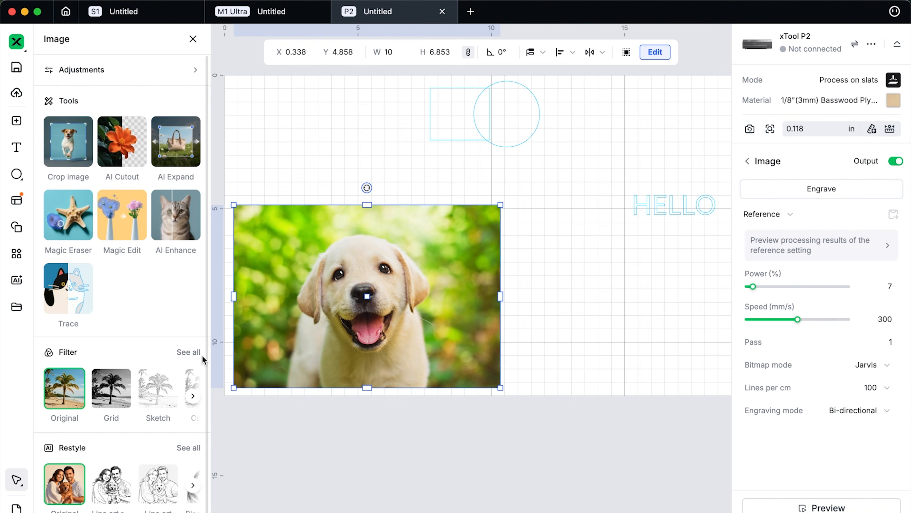
# - Preview the Auto-trace of the puppy image and check the AI Enhance credit cost, applying neither
pyautogui.click(74, 295)
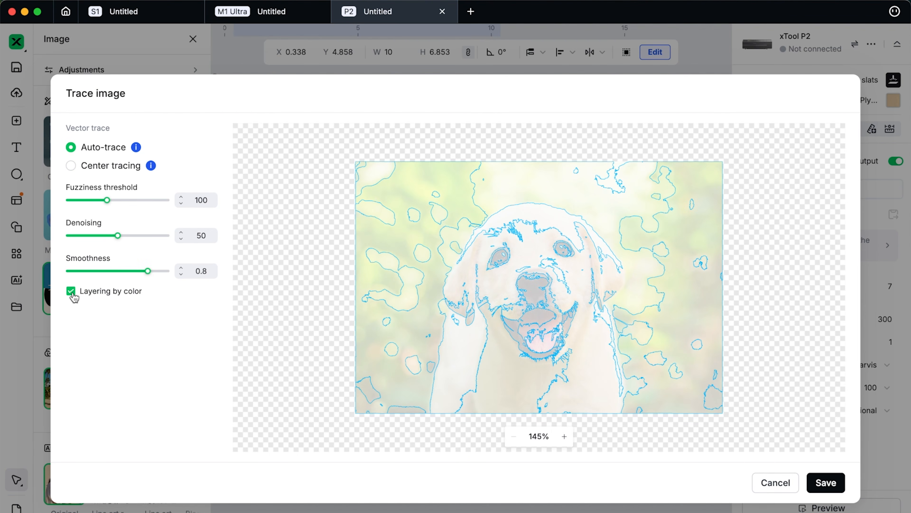
pyautogui.click(771, 482)
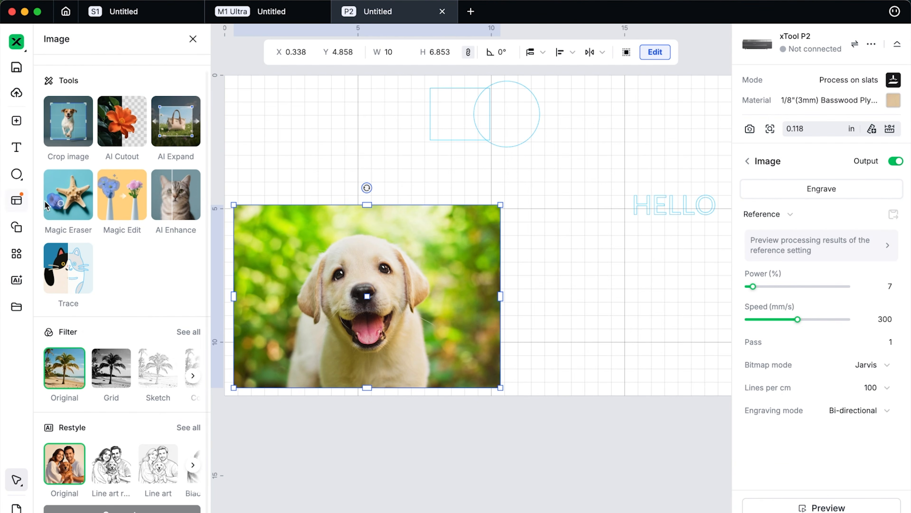
pyautogui.click(162, 206)
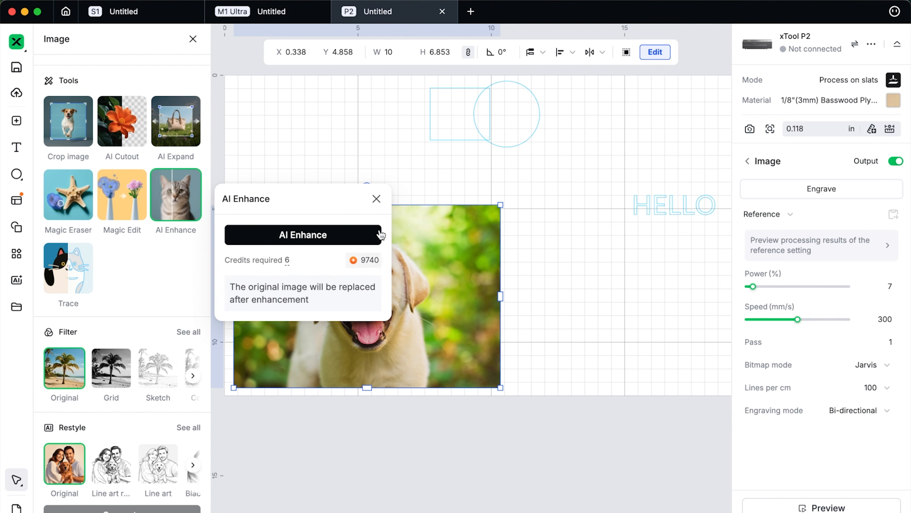
pyautogui.click(376, 200)
# - Generate a Magic Edit with the description "Add a butterfly to the scene", marking the upper-left background as the area to repaint
pyautogui.click(125, 201)
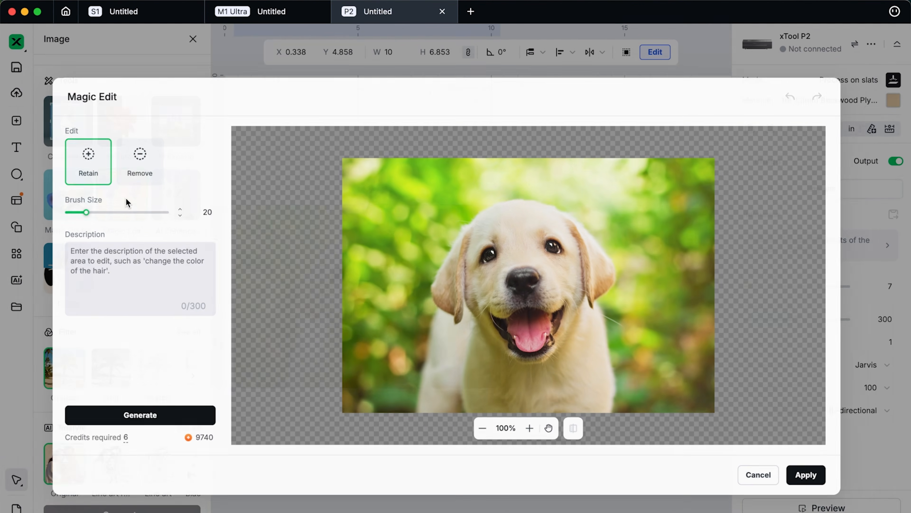
pyautogui.click(124, 254)
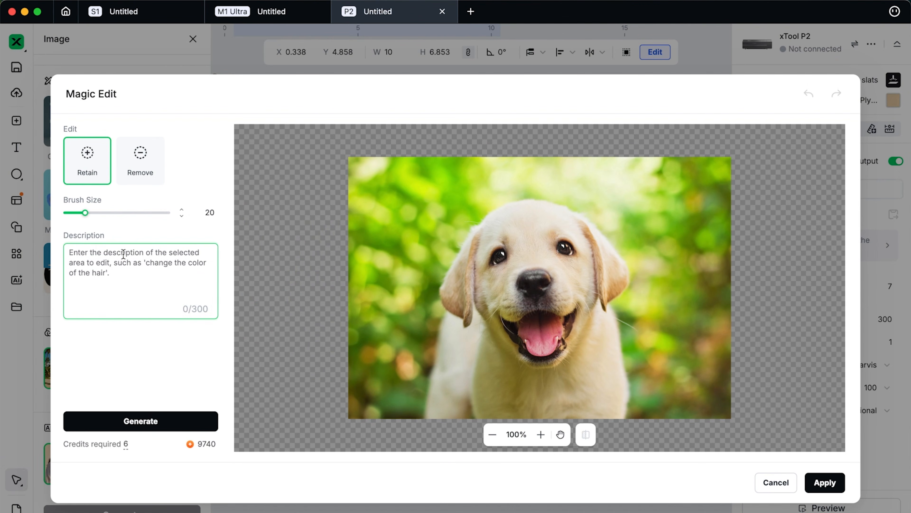
pyautogui.write('Add a butterfly to the scene')
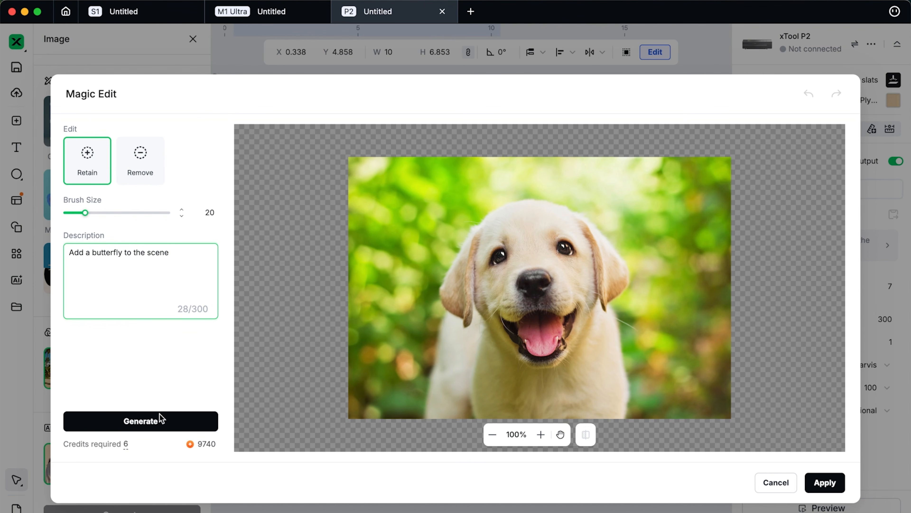
pyautogui.click(153, 429)
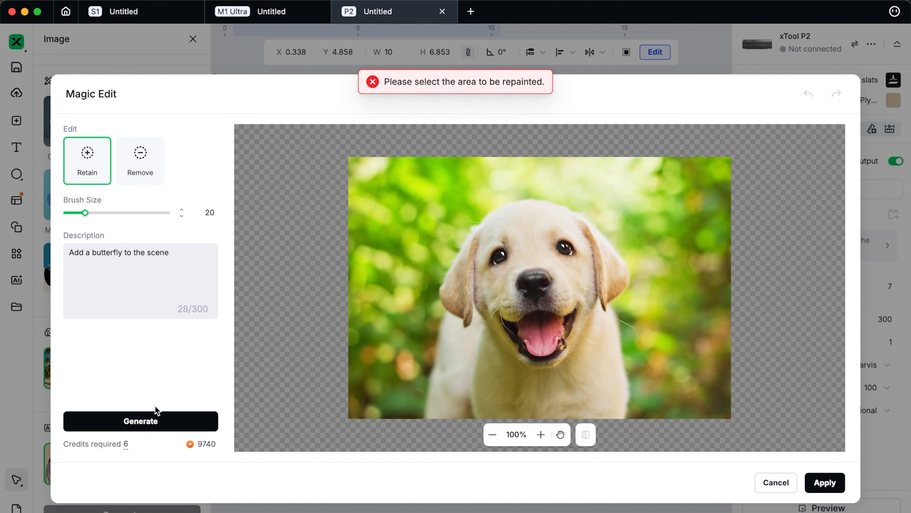
pyautogui.moveTo(361, 172)
pyautogui.mouseDown()
pyautogui.moveTo(427, 230)
pyautogui.moveTo(419, 251)
pyautogui.moveTo(383, 261)
pyautogui.moveTo(342, 212)
pyautogui.moveTo(348, 151)
pyautogui.moveTo(364, 139)
pyautogui.moveTo(370, 160)
pyautogui.moveTo(416, 216)
pyautogui.mouseUp()
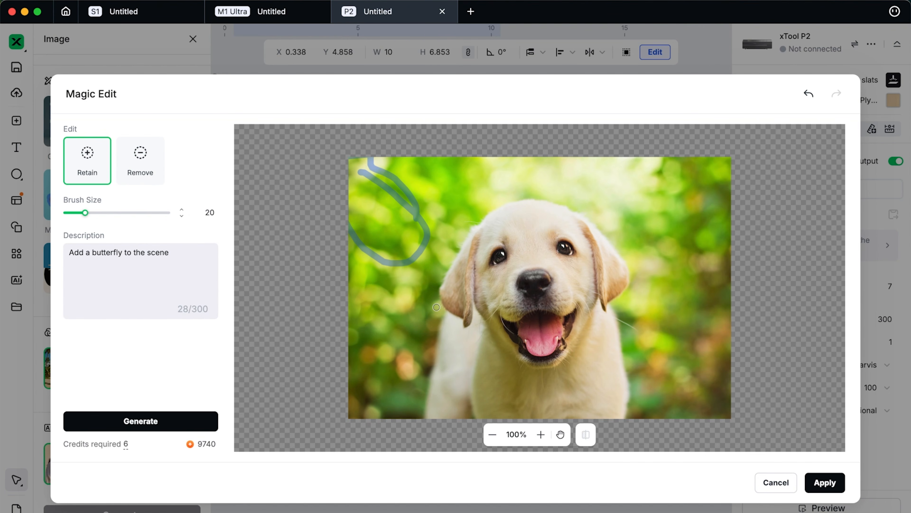
pyautogui.click(98, 427)
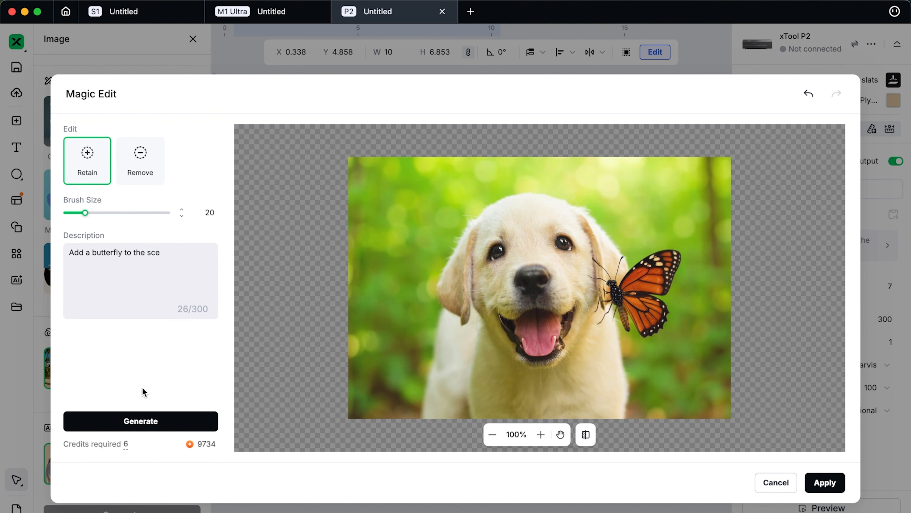
# - Check the remaining credits and discard the generated butterfly edit, restoring the original puppy image
pyautogui.moveTo(199, 444)
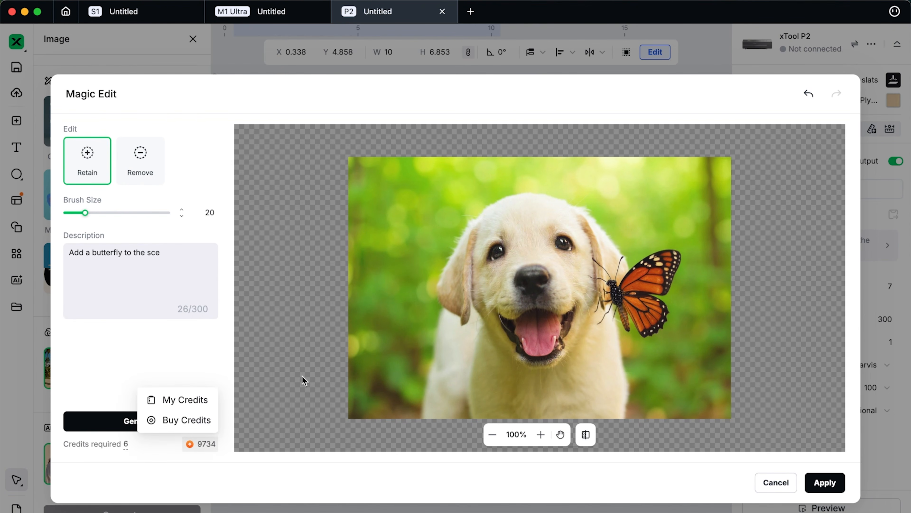
pyautogui.click(776, 481)
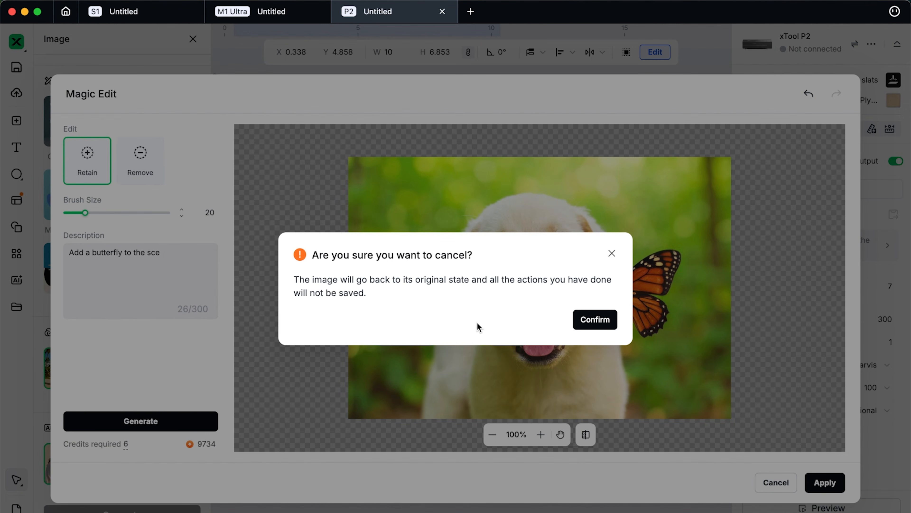
pyautogui.click(597, 324)
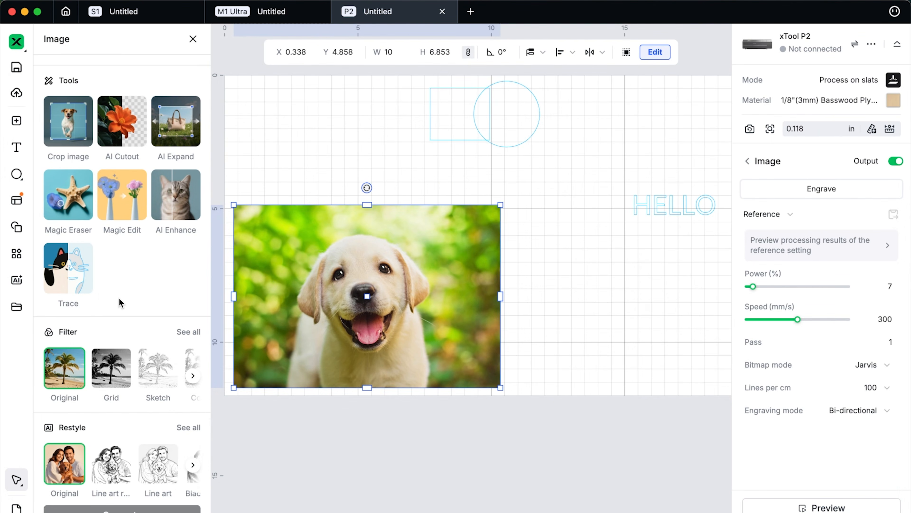
# - Review the full list of filters, restyle the puppy image with the Enchanted style, and close the image editing options
pyautogui.click(187, 331)
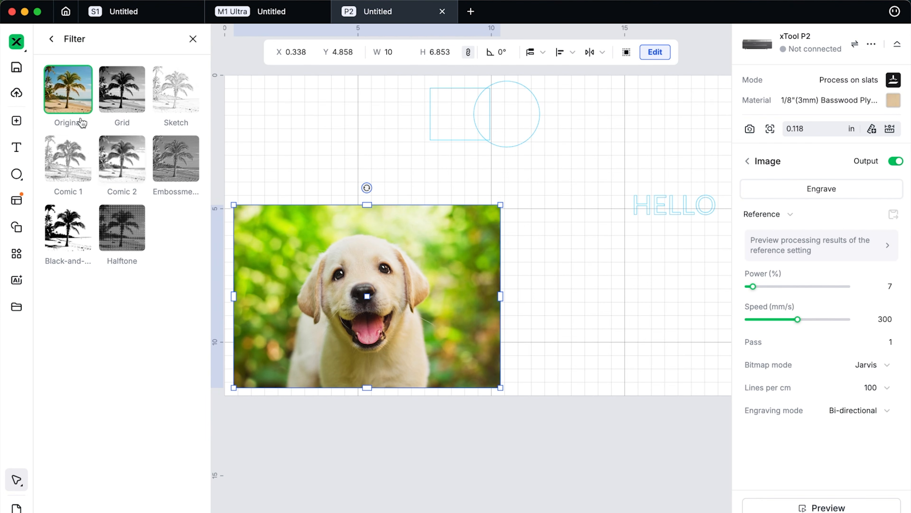
pyautogui.click(51, 39)
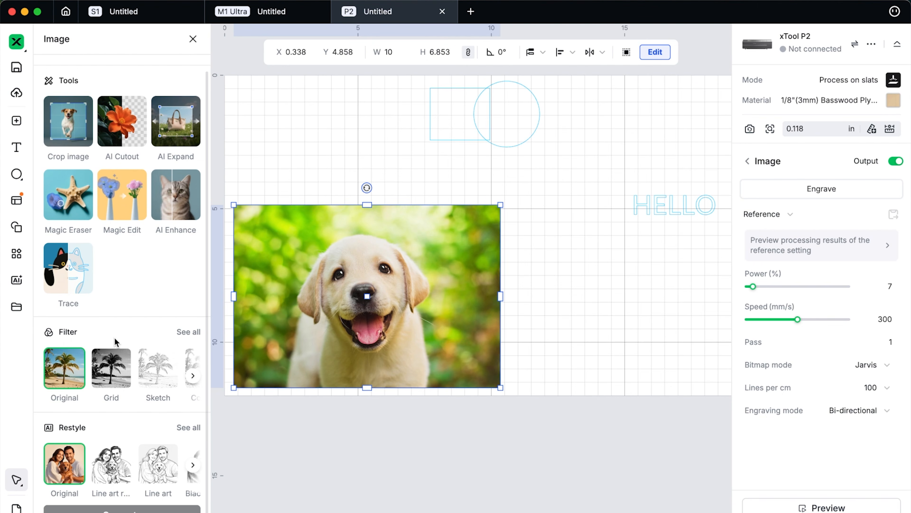
pyautogui.click(186, 428)
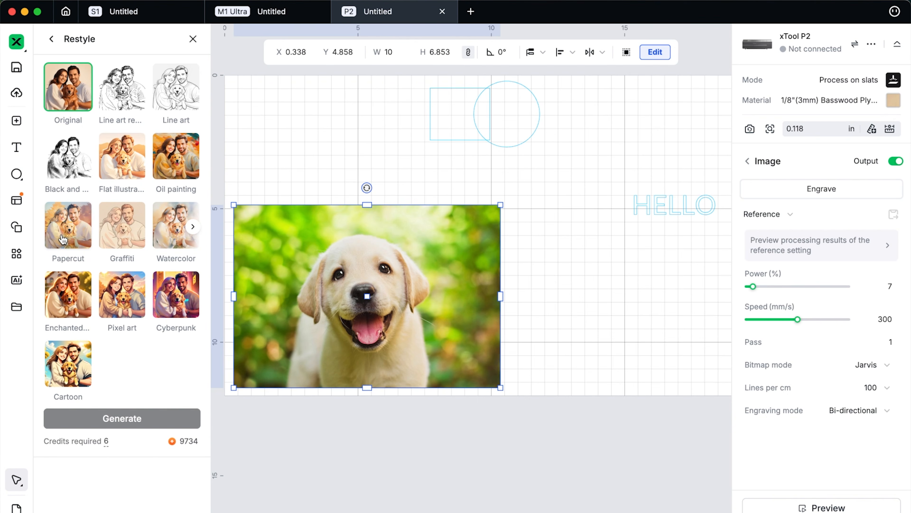
pyautogui.click(66, 293)
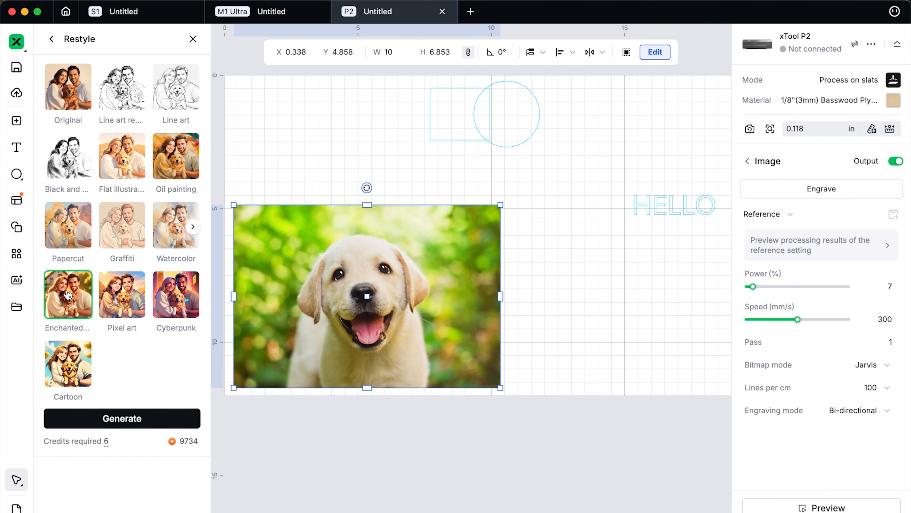
pyautogui.click(126, 413)
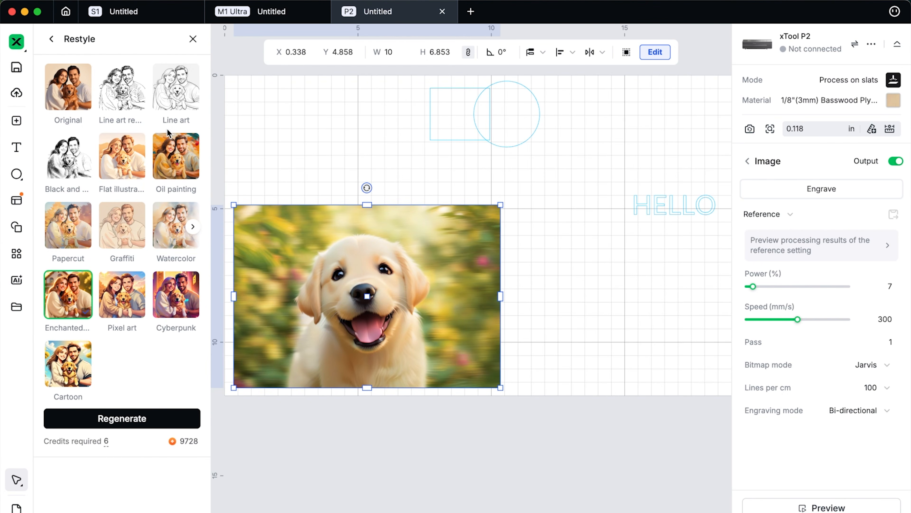
pyautogui.click(52, 39)
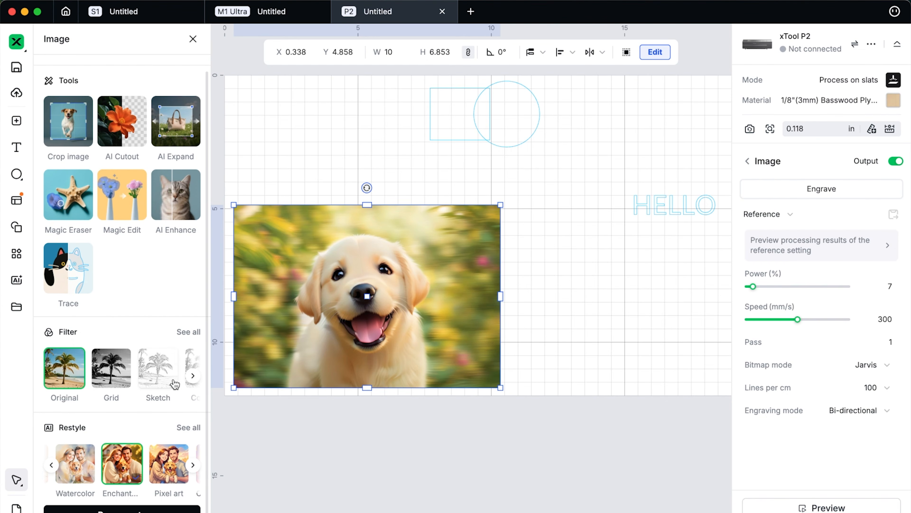
pyautogui.click(188, 428)
pyautogui.click(192, 38)
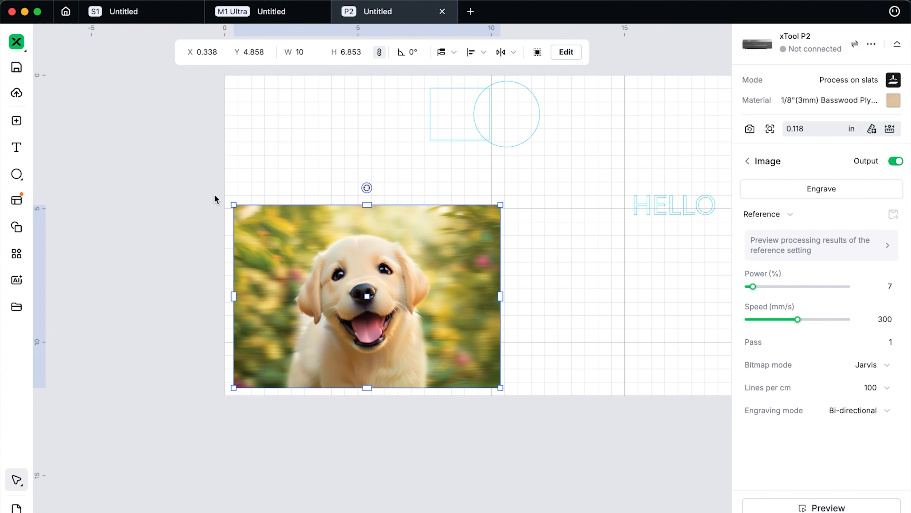
# - Set the restyled puppy image's brightness to 2 and contrast to 9, and inspect the adjusted image on the canvas
pyautogui.hscroll(3, 254, 339)
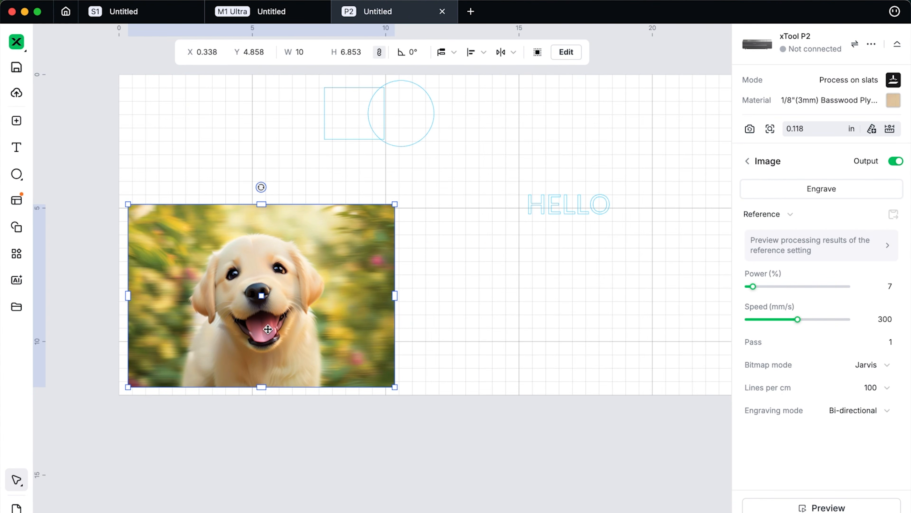
pyautogui.click(566, 52)
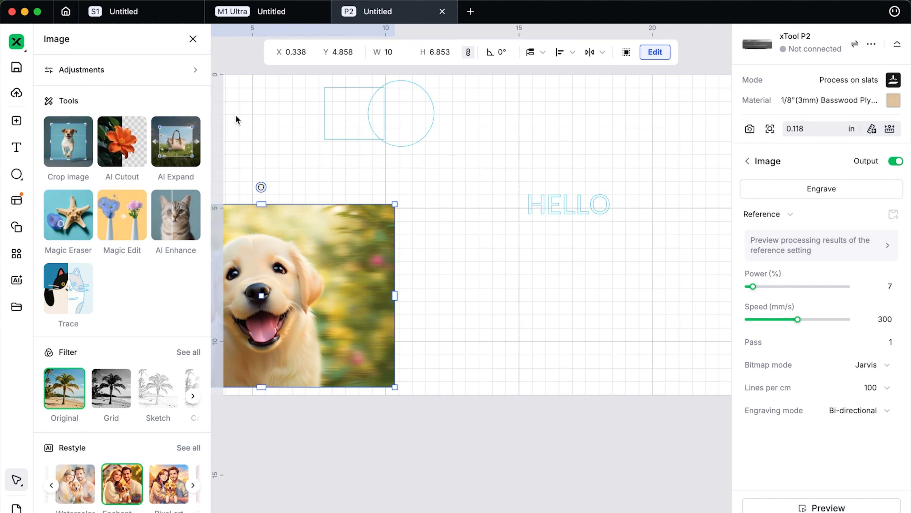
pyautogui.click(98, 76)
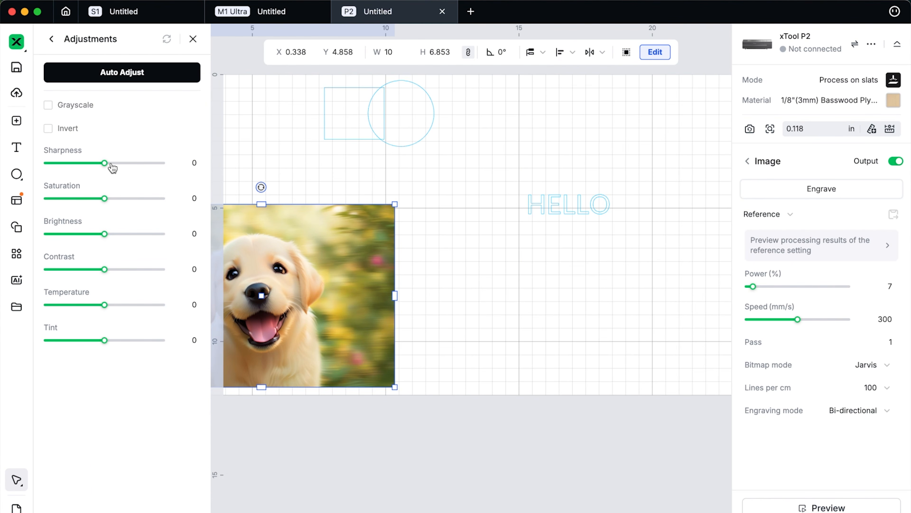
pyautogui.moveTo(105, 234)
pyautogui.mouseDown()
pyautogui.moveTo(114, 234)
pyautogui.moveTo(107, 238)
pyautogui.mouseUp()
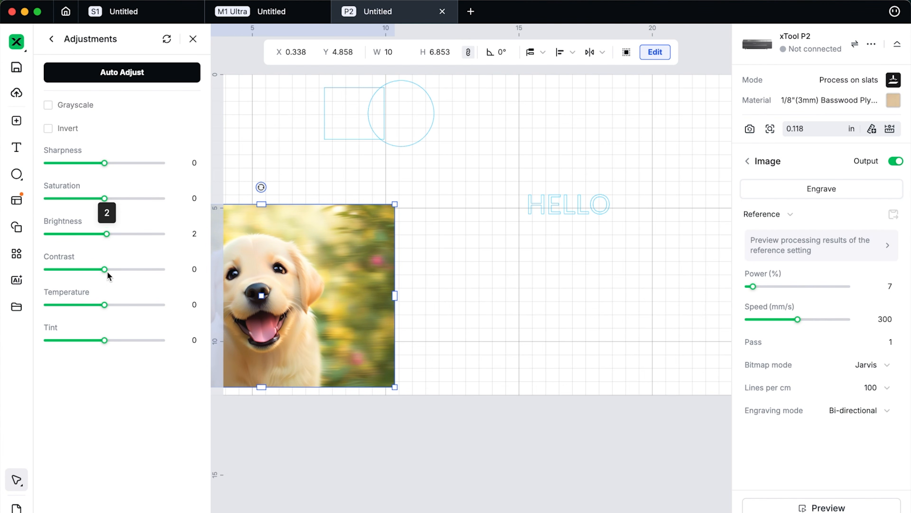
pyautogui.moveTo(105, 269); pyautogui.dragTo(116, 269)
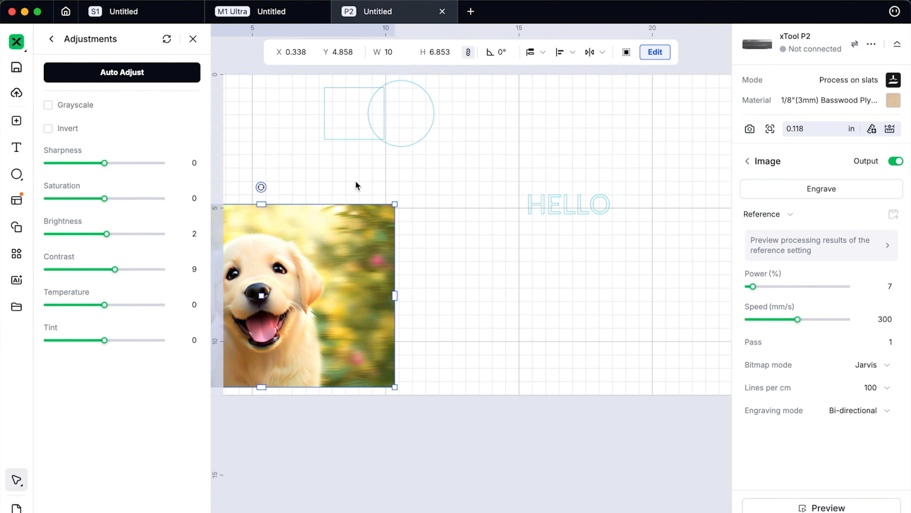
pyautogui.click(193, 39)
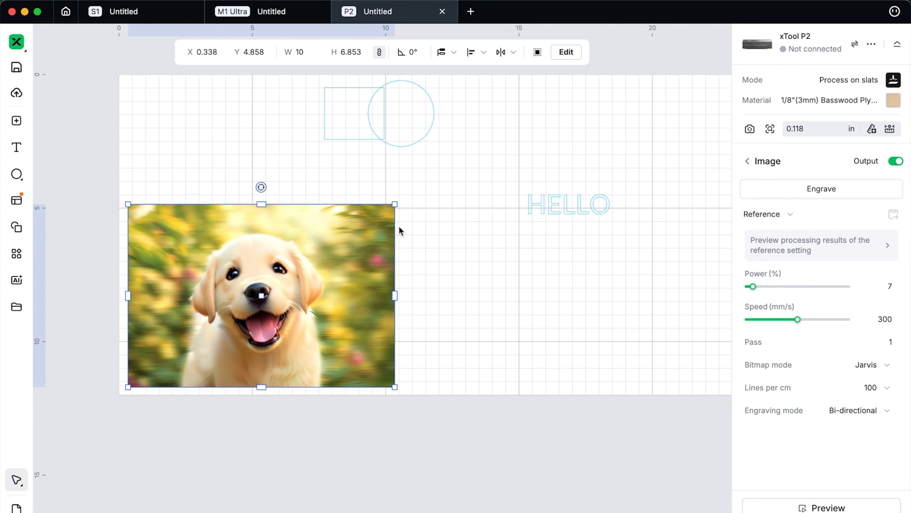
pyautogui.hscroll(5, 283, 260)
pyautogui.scroll(3, 283, 260)
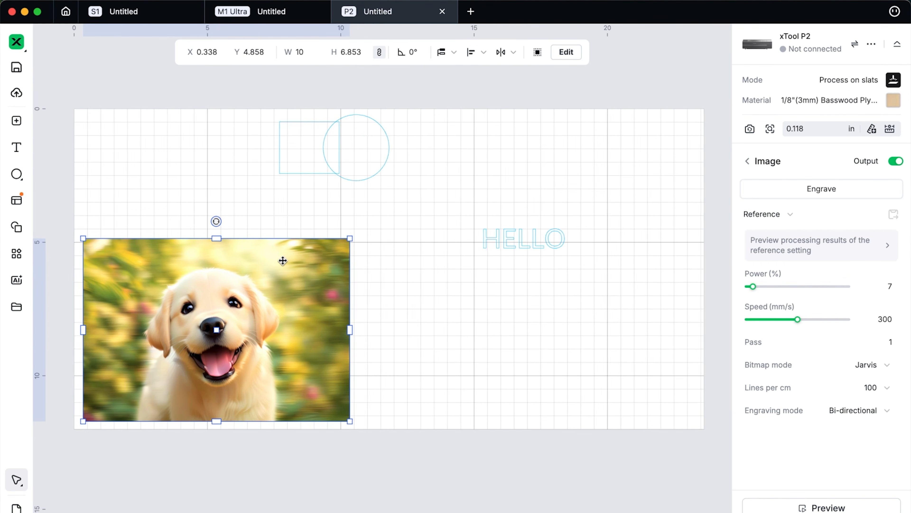
# - Move the circle clear of the rectangle to X 10.576 and Y 0.22, and check the image's and circle's settings
pyautogui.moveTo(318, 155); pyautogui.dragTo(351, 151)
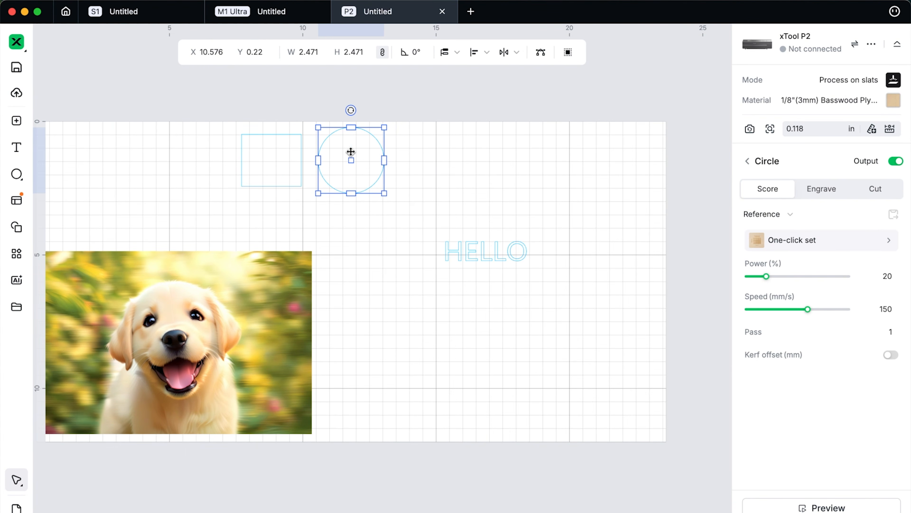
pyautogui.click(215, 156)
pyautogui.click(257, 148)
pyautogui.click(211, 273)
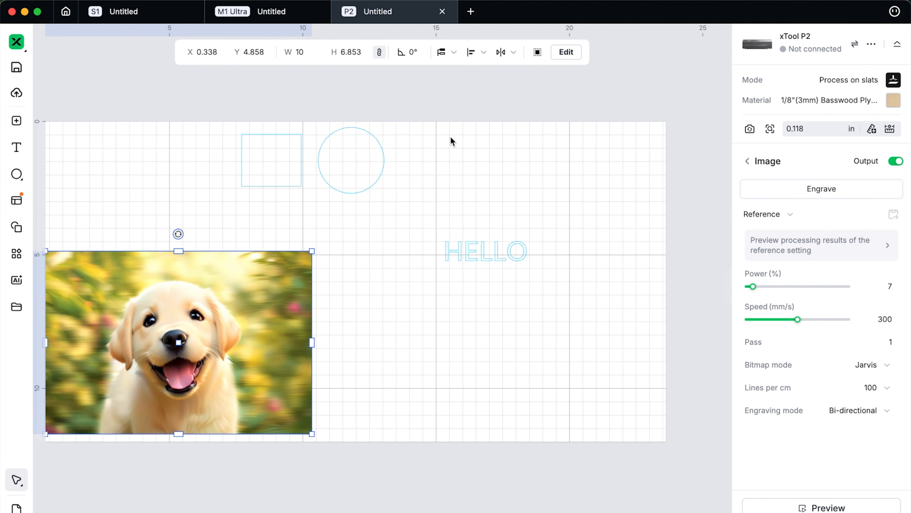
pyautogui.click(387, 151)
pyautogui.click(379, 152)
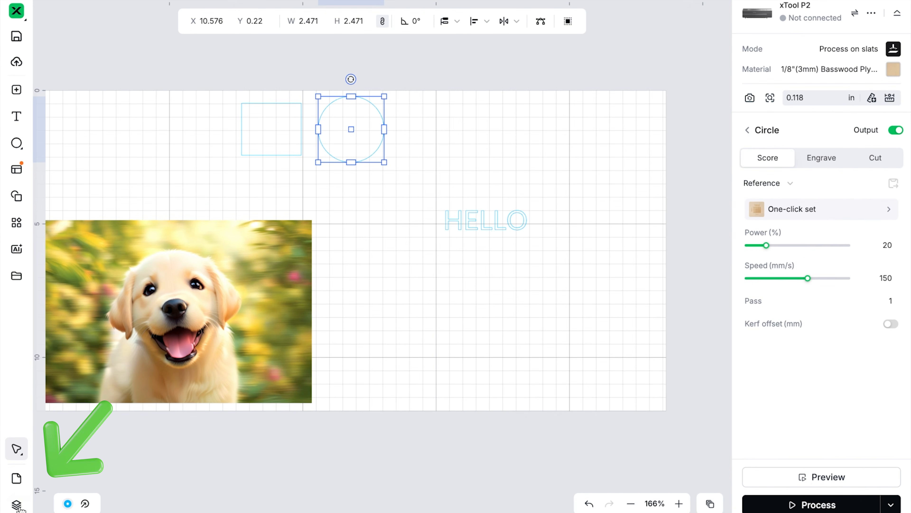
# - Open the layer list, review the Select and Hand tool options, and pan around the canvas
pyautogui.click(16, 504)
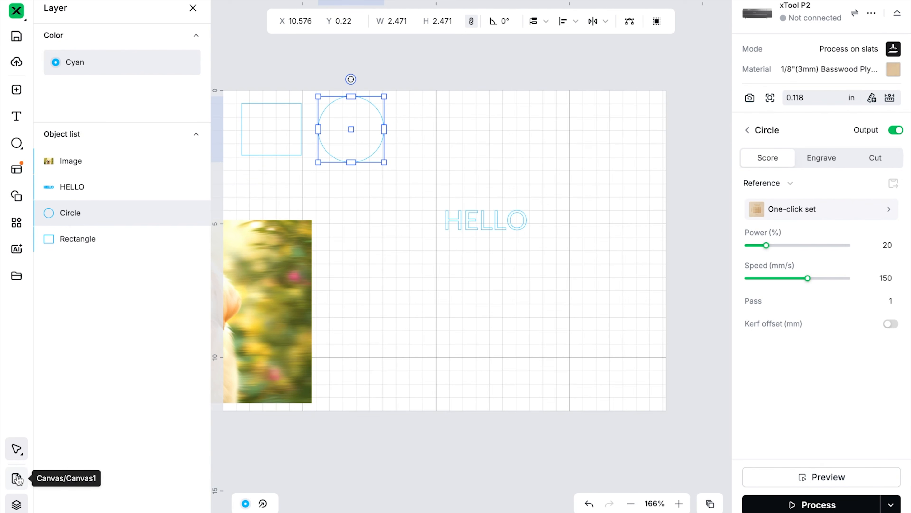
pyautogui.click(16, 448)
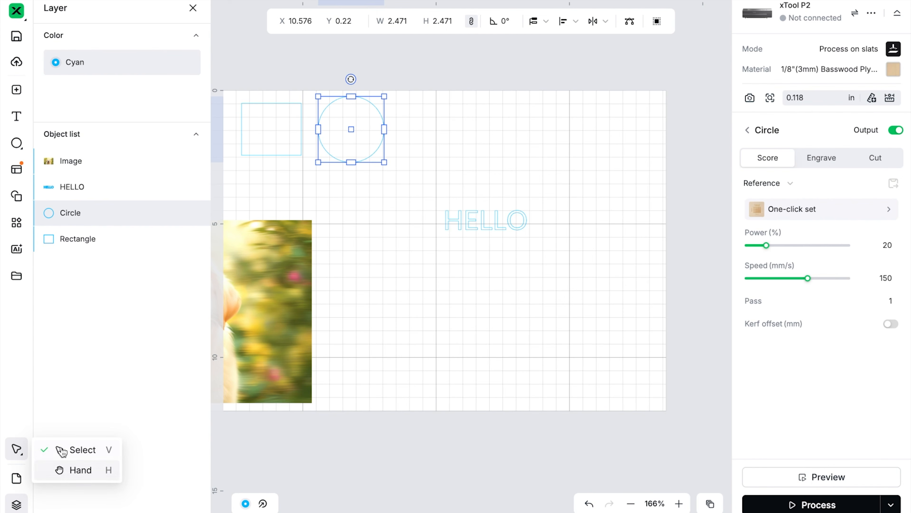
pyautogui.click(298, 356)
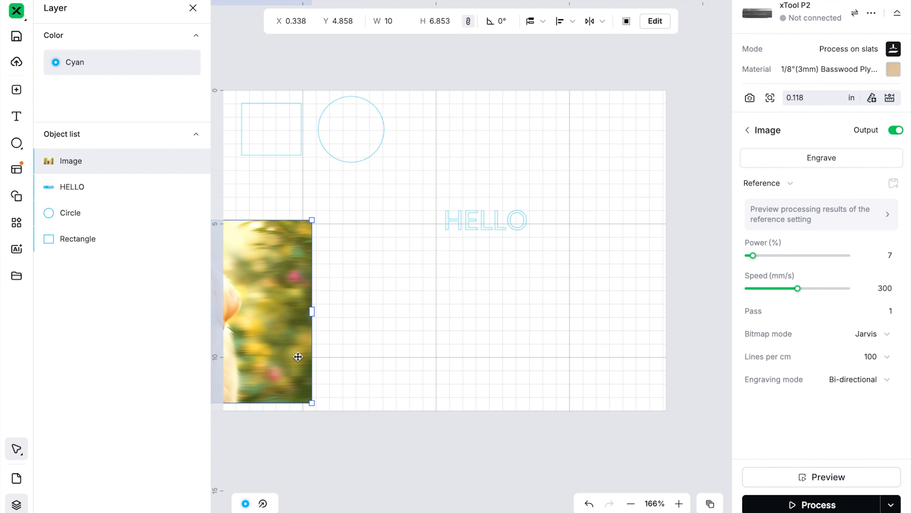
pyautogui.moveTo(362, 339); pyautogui.dragTo(469, 348)
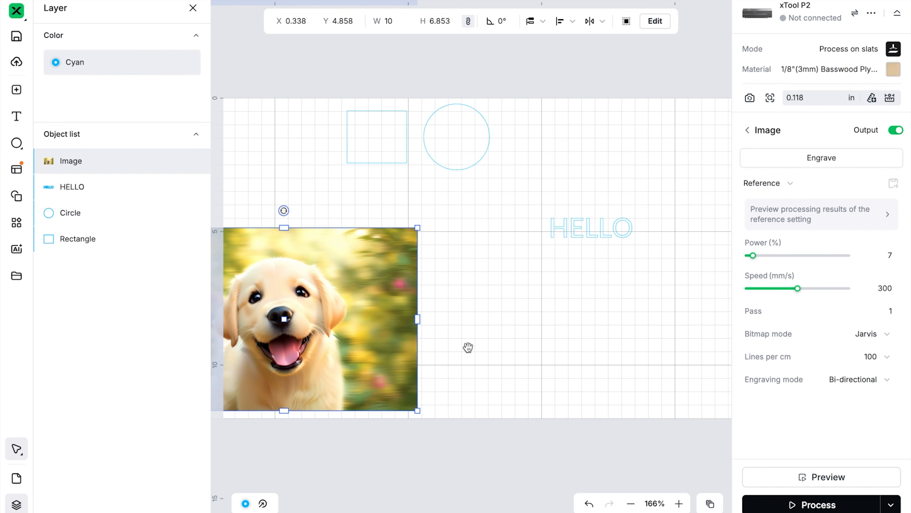
pyautogui.click(462, 348)
pyautogui.moveTo(458, 346); pyautogui.dragTo(464, 314)
pyautogui.press('space')
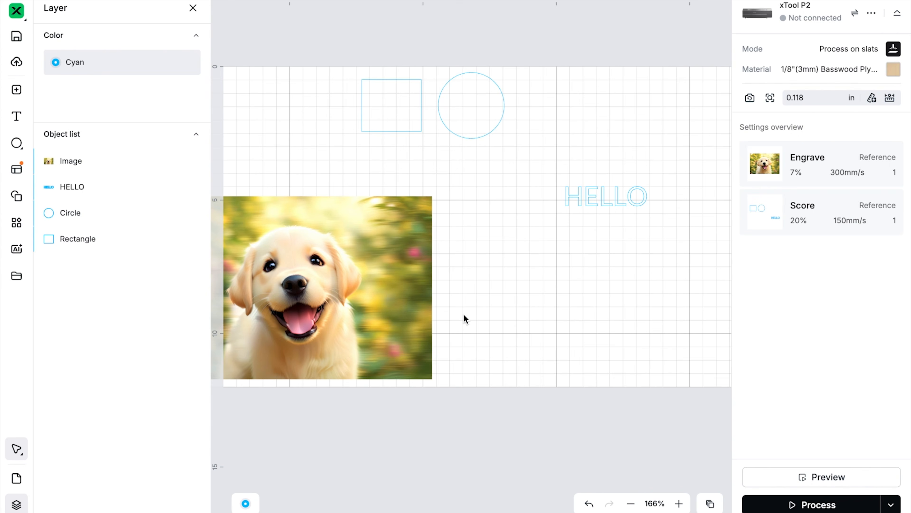
# - Add a second canvas to the project and rename it "Working Files"
pyautogui.click(16, 478)
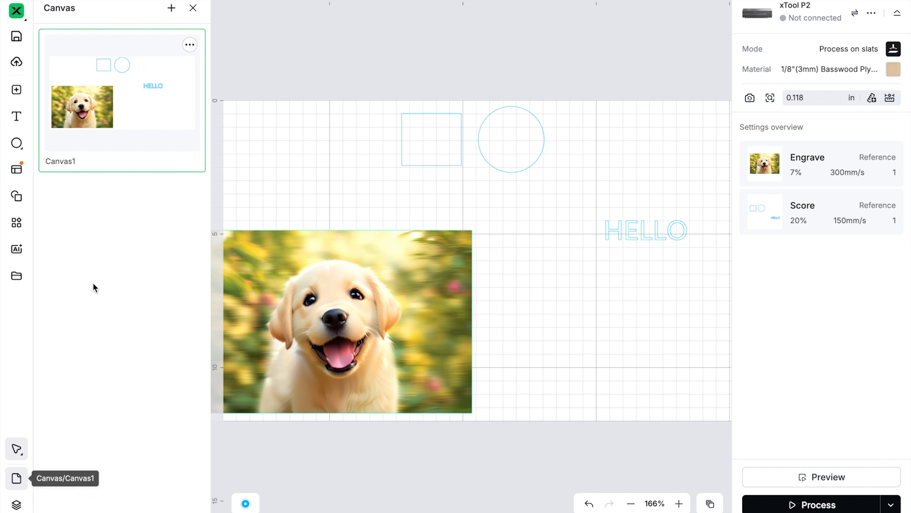
pyautogui.click(171, 8)
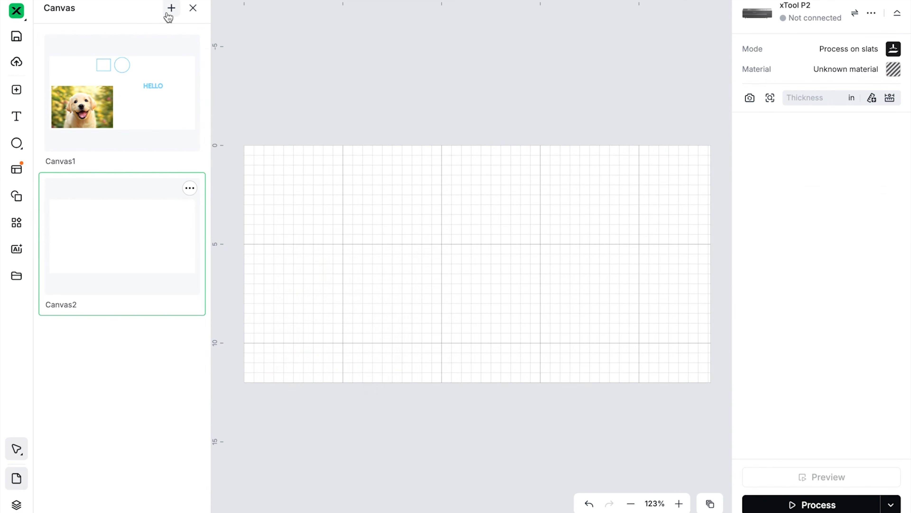
pyautogui.doubleClick(50, 304)
pyautogui.write('Working Files')
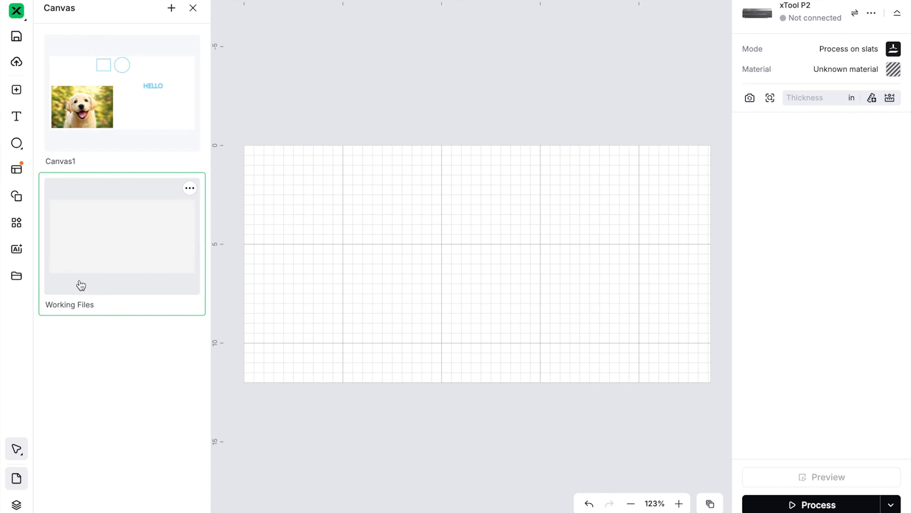
pyautogui.click(193, 9)
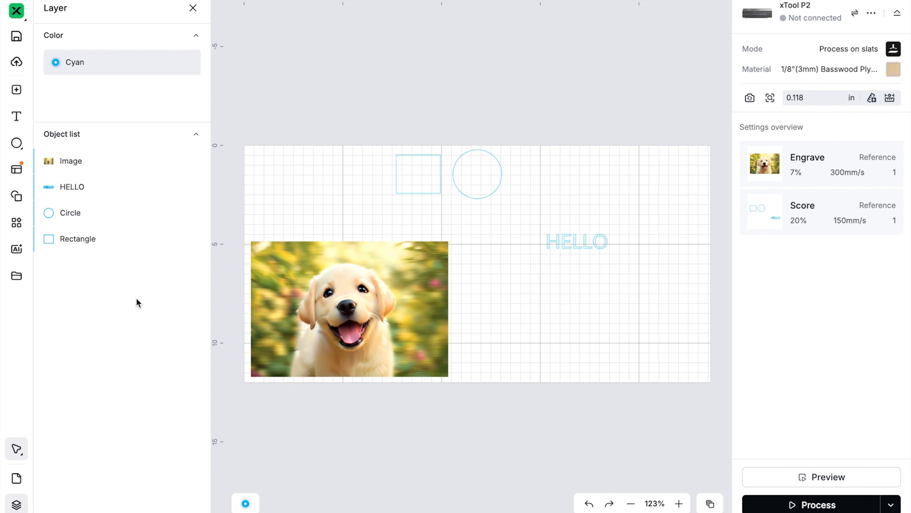
# - Preview the image, text, circle and rectangle from the object list, and locate the HELLO text on the canvas
pyautogui.moveTo(82, 167)
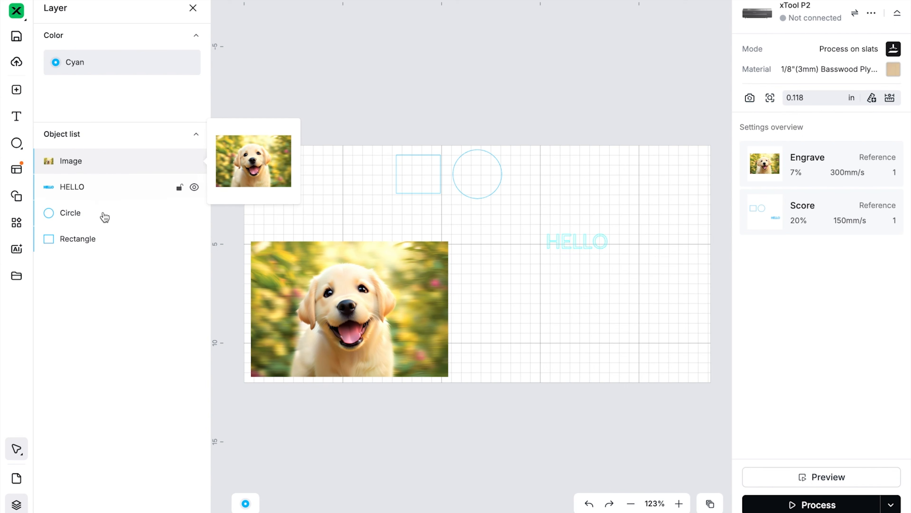
pyautogui.moveTo(99, 250)
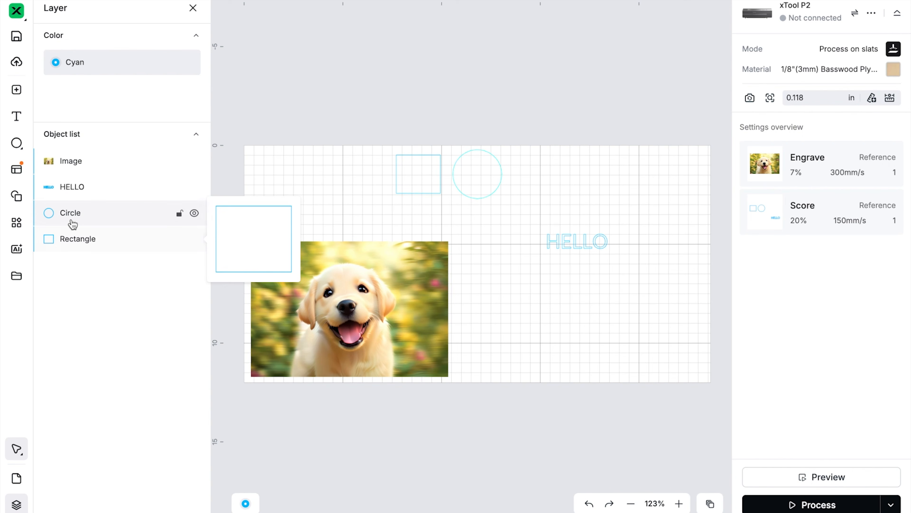
pyautogui.moveTo(73, 224)
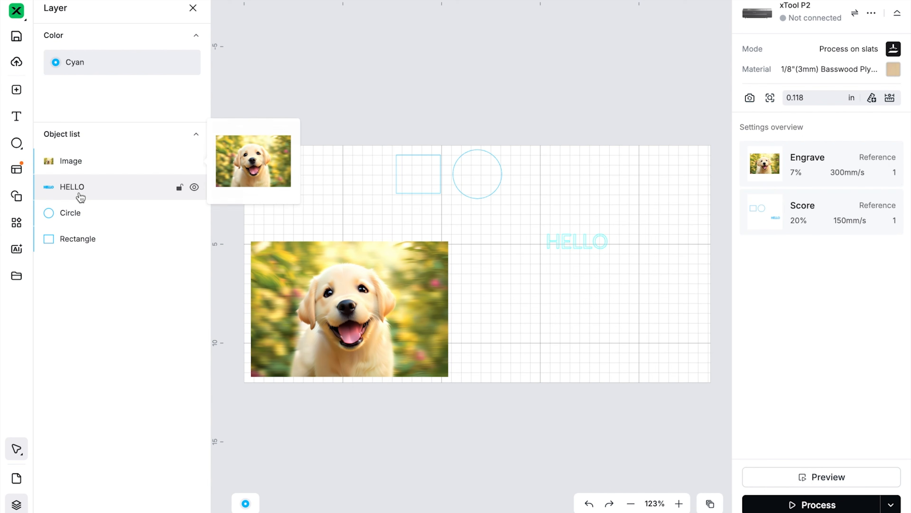
pyautogui.moveTo(81, 196)
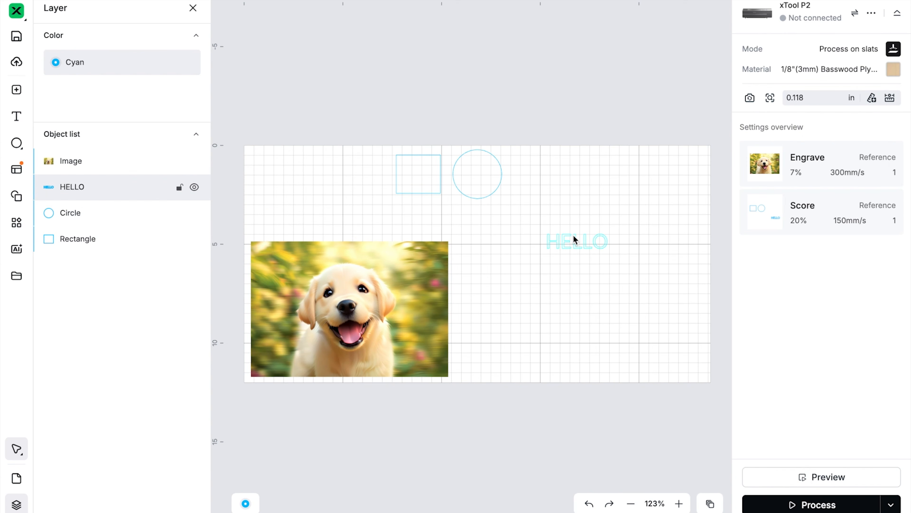
pyautogui.click(75, 189)
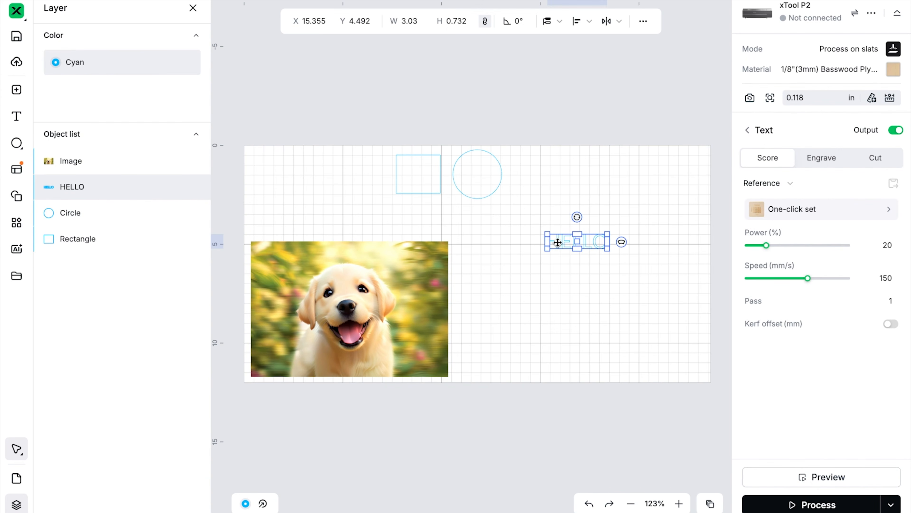
pyautogui.doubleClick(557, 241)
pyautogui.press('Escape')
# - Open the circle for node editing and select its top node
pyautogui.click(494, 182)
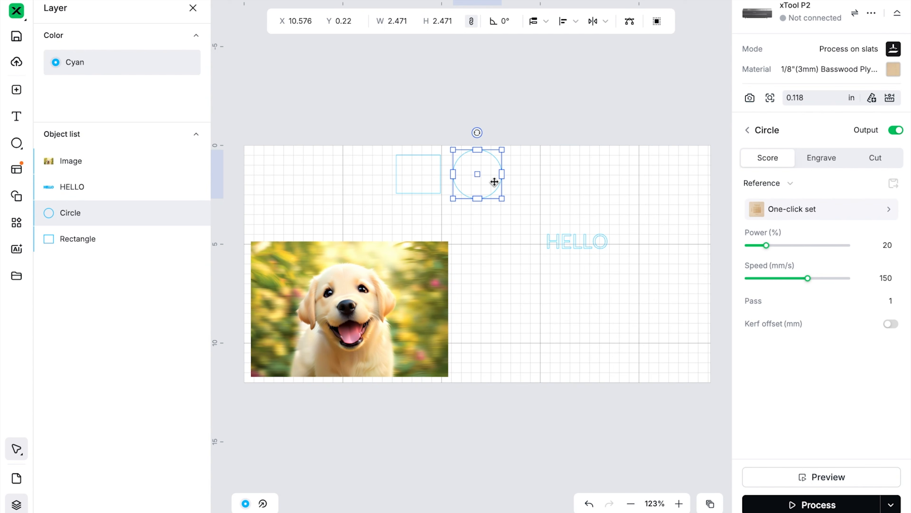
pyautogui.click(630, 21)
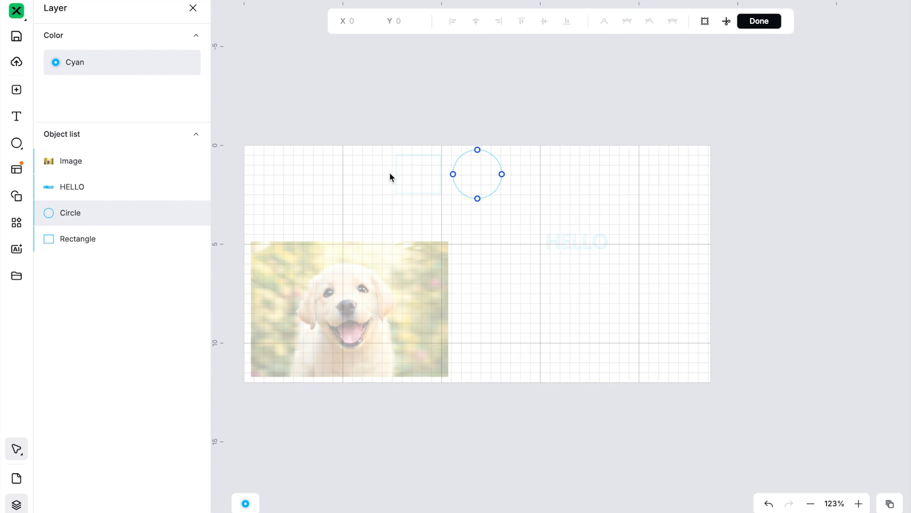
pyautogui.moveTo(426, 133); pyautogui.dragTo(491, 162)
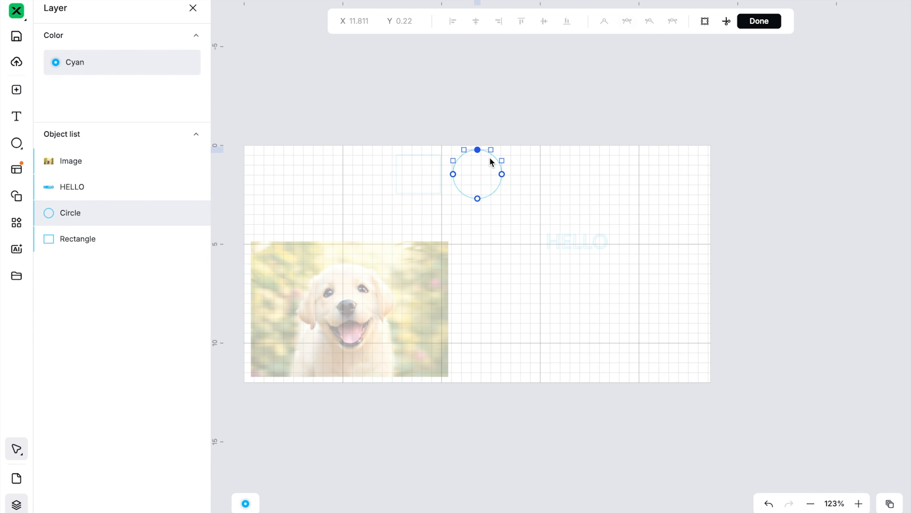
# - Try right alignment and the Total asymmetry and Angled symmetry node types on the circle's top node, undoing the changes
pyautogui.click(499, 22)
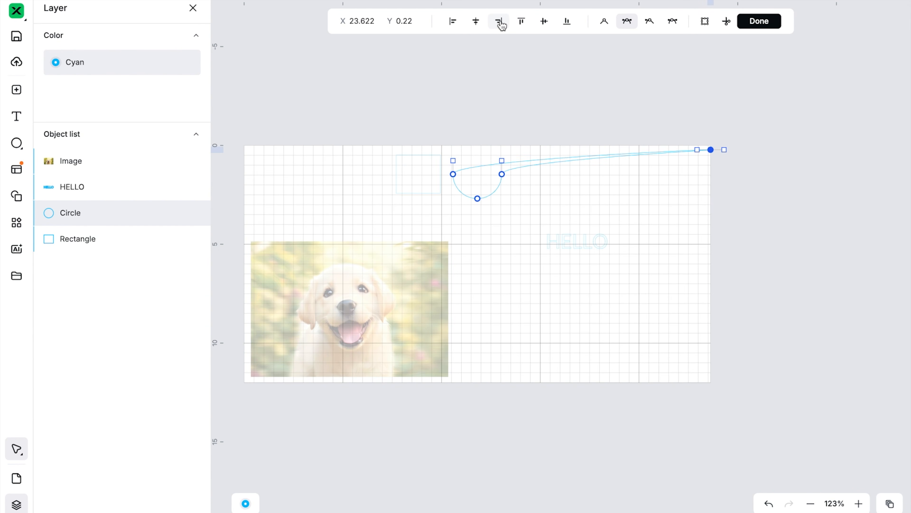
pyautogui.hotkey('ctrl', 'z')
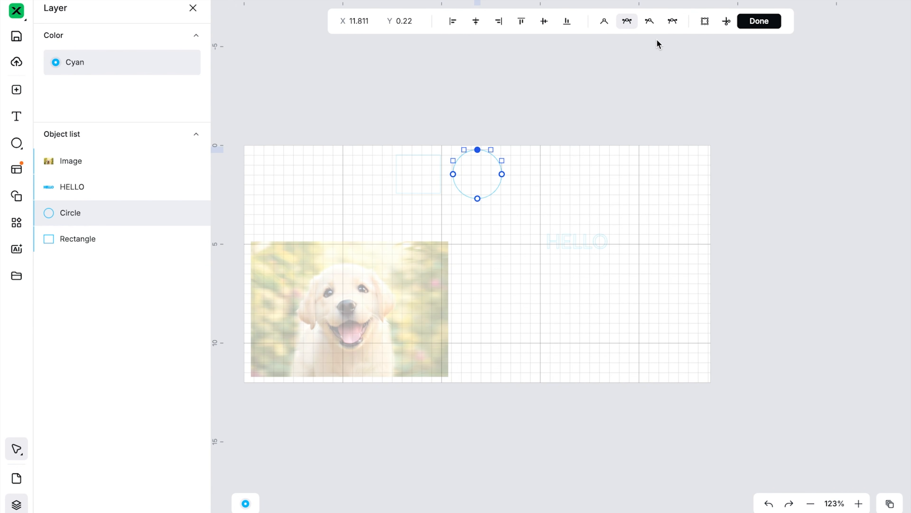
pyautogui.click(651, 26)
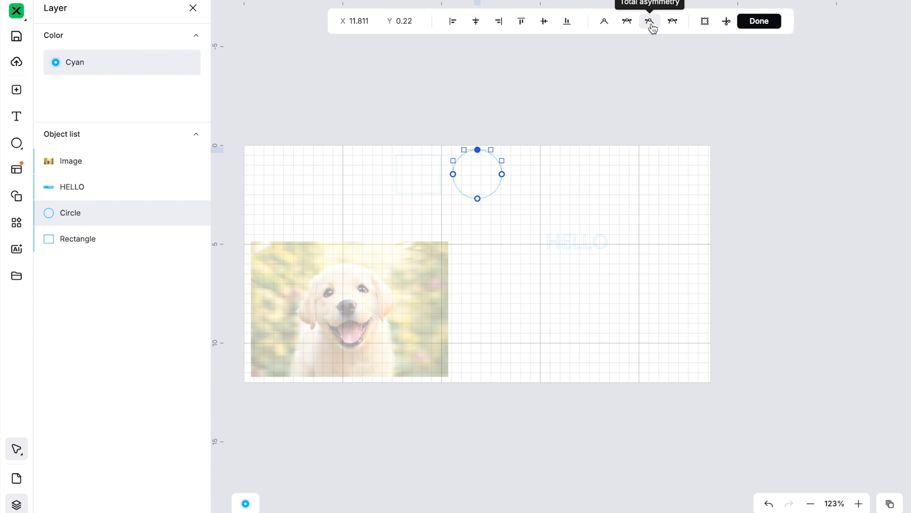
pyautogui.click(606, 30)
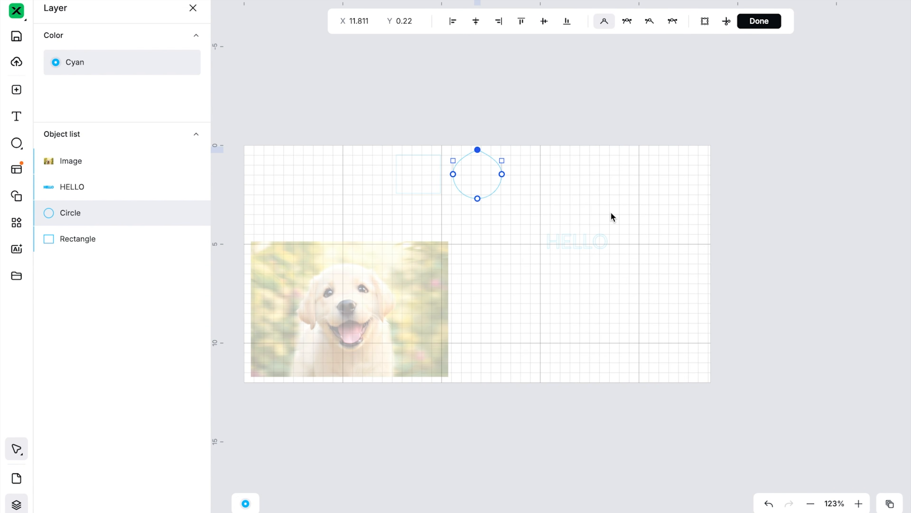
pyautogui.click(673, 25)
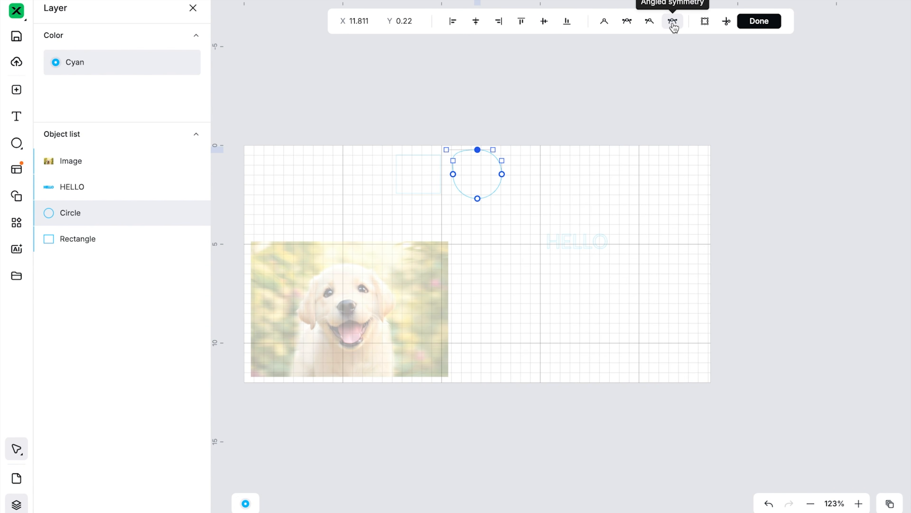
pyautogui.hotkey('ctrl', 'z')
pyautogui.hotkey('ctrl', 'z')
pyautogui.hotkey('ctrl', 'z')
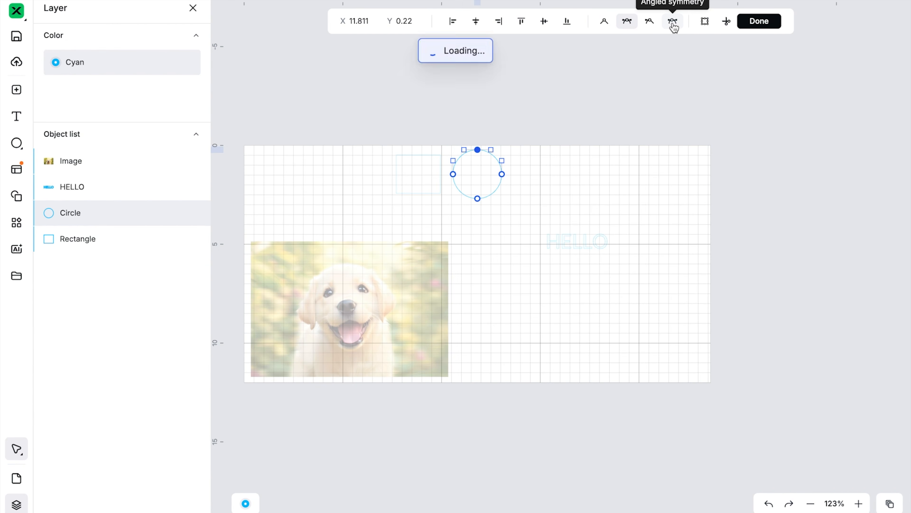
# - Try bottom, centre and left alignment on the circle's top, left and bottom nodes, and undo the alignments
pyautogui.moveTo(431, 130); pyautogui.dragTo(481, 213)
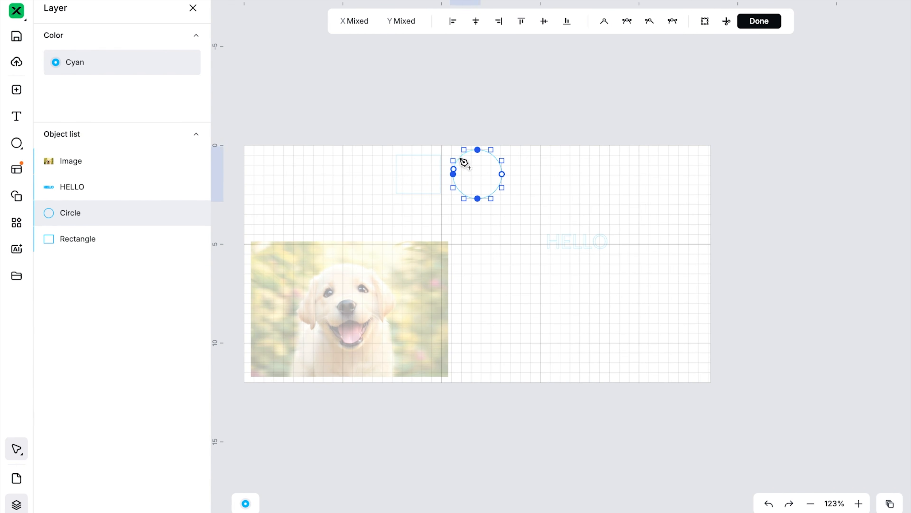
pyautogui.click(567, 22)
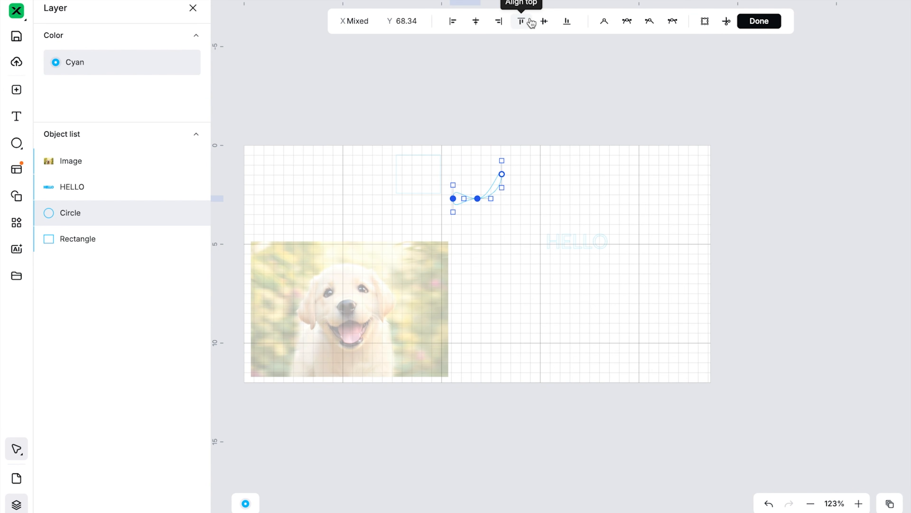
pyautogui.click(473, 23)
pyautogui.click(455, 22)
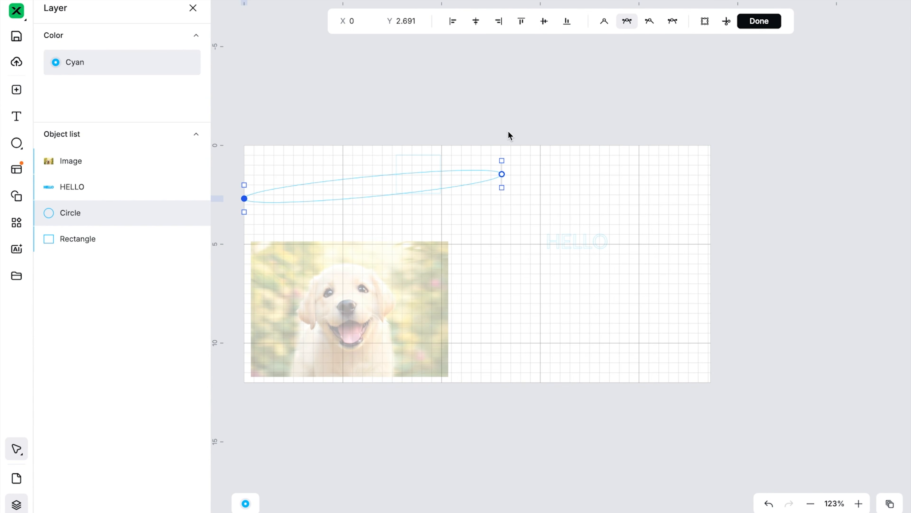
pyautogui.hotkey('ctrl', 'z')
pyautogui.hotkey('ctrl', 'z')
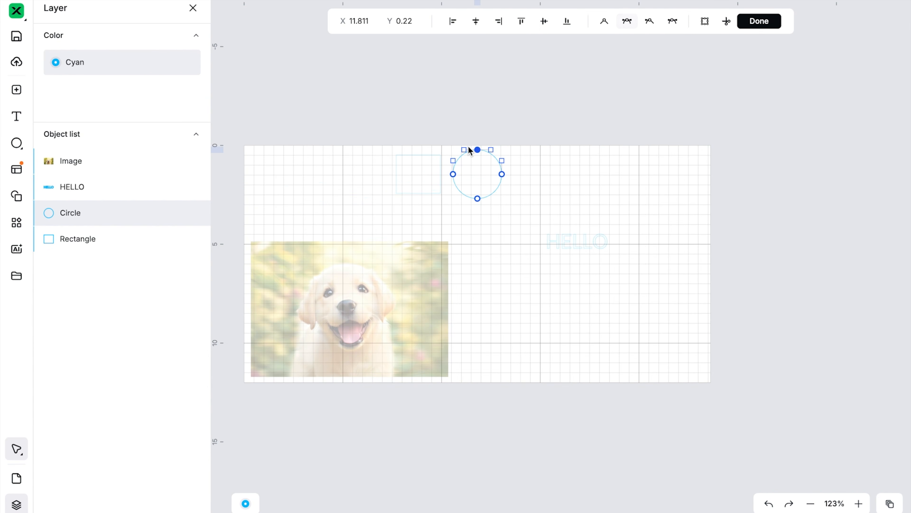
# - Add four extra nodes around the circle's outline
pyautogui.moveTo(463, 130); pyautogui.dragTo(474, 145)
pyautogui.click(491, 152)
pyautogui.click(497, 189)
pyautogui.click(463, 193)
pyautogui.click(458, 189)
pyautogui.click(456, 162)
# - Simplify the circle's vector outline down to 5 nodes
pyautogui.moveTo(449, 133); pyautogui.dragTo(556, 168)
pyautogui.click(707, 21)
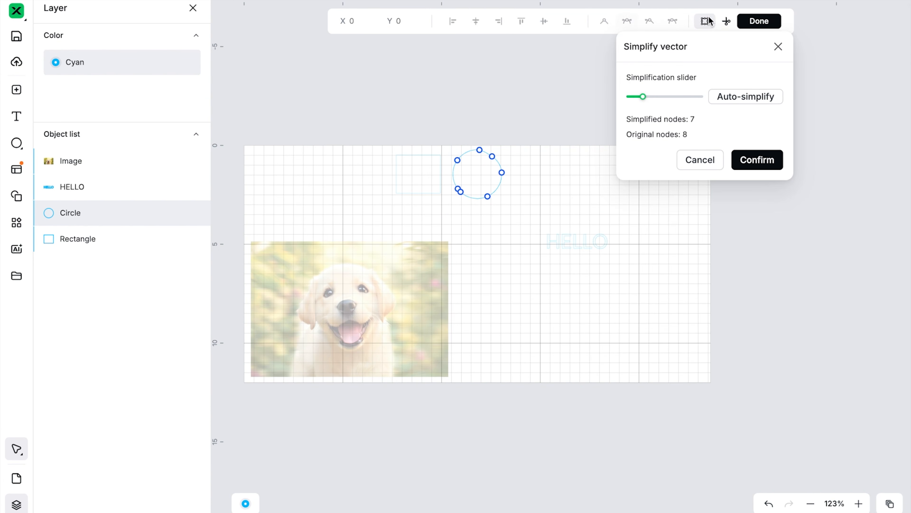
pyautogui.moveTo(642, 97); pyautogui.dragTo(638, 101)
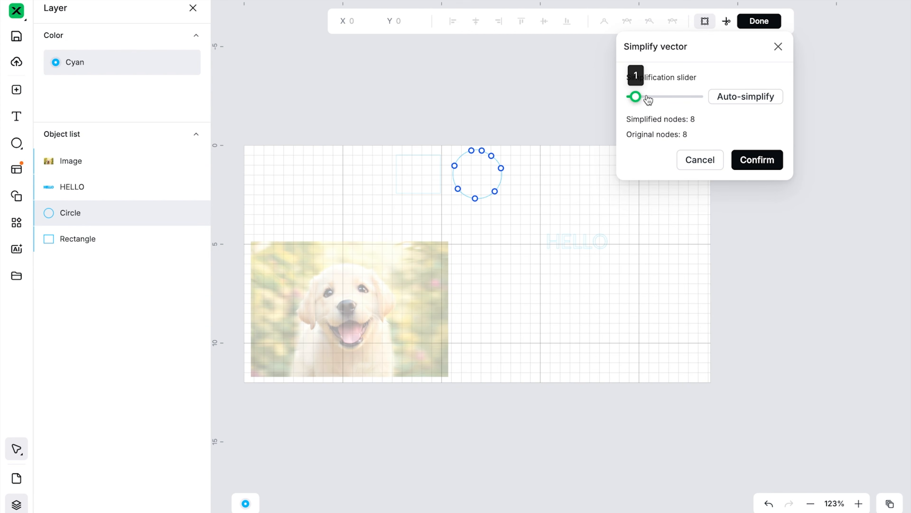
pyautogui.click(658, 98)
pyautogui.click(766, 162)
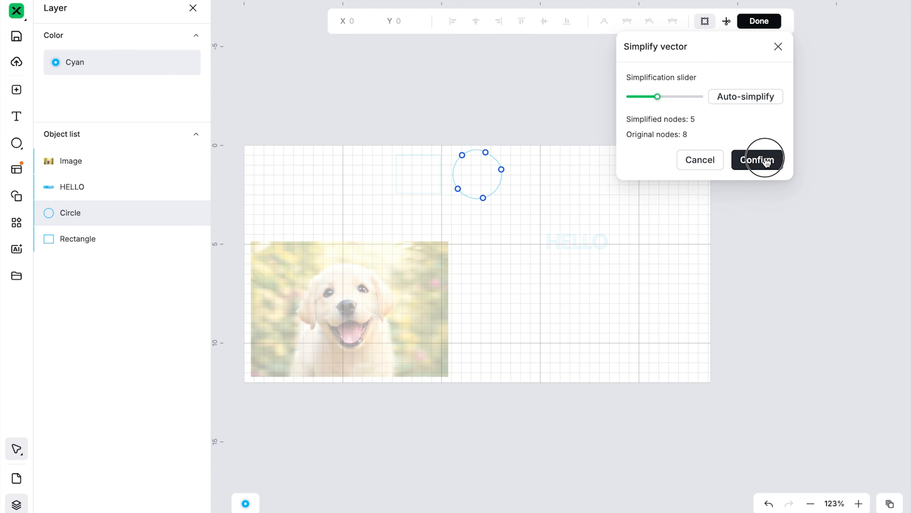
# - Try cutting the circle's outline at its right and left sides with the scissors tool, and finish node editing
pyautogui.click(727, 21)
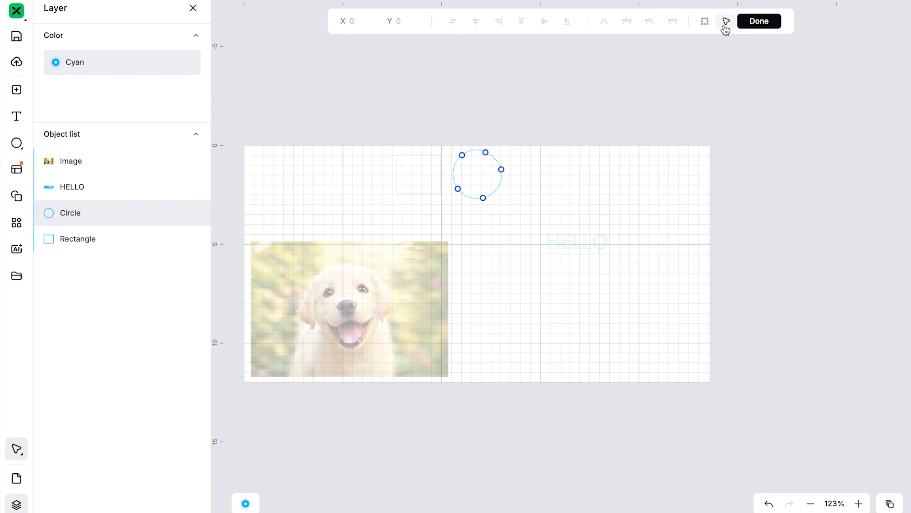
pyautogui.click(500, 161)
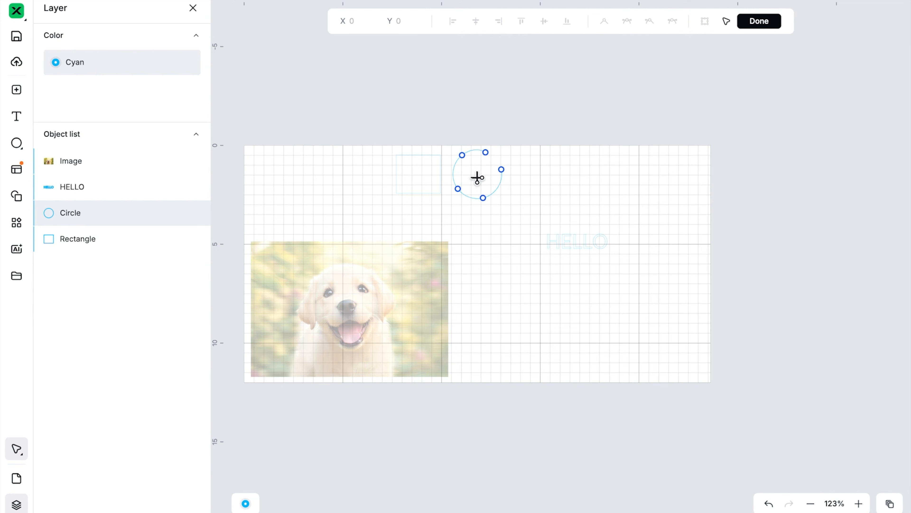
pyautogui.click(458, 178)
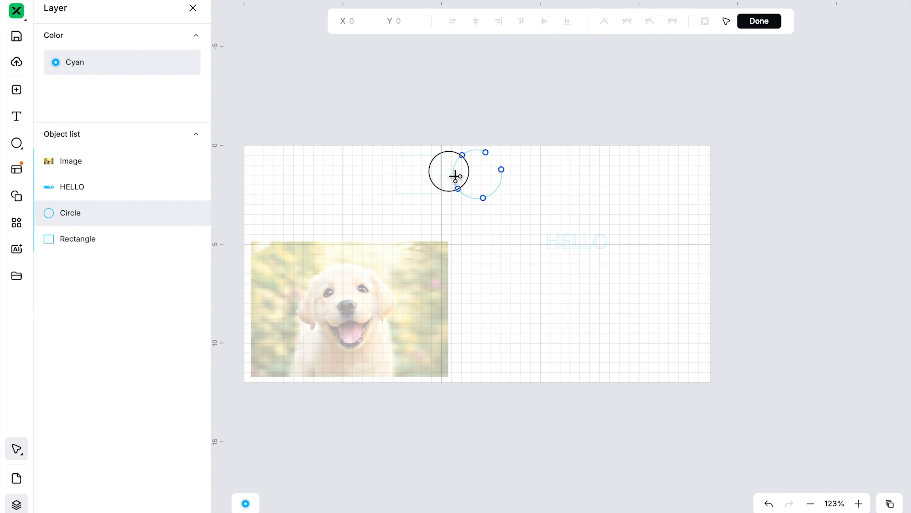
pyautogui.click(751, 21)
# - Delete the edited circle and draw a new circle about 2.17 in across overlapping the rectangle's right side
pyautogui.press('Delete')
pyautogui.press('e')
pyautogui.moveTo(423, 156); pyautogui.dragTo(467, 209)
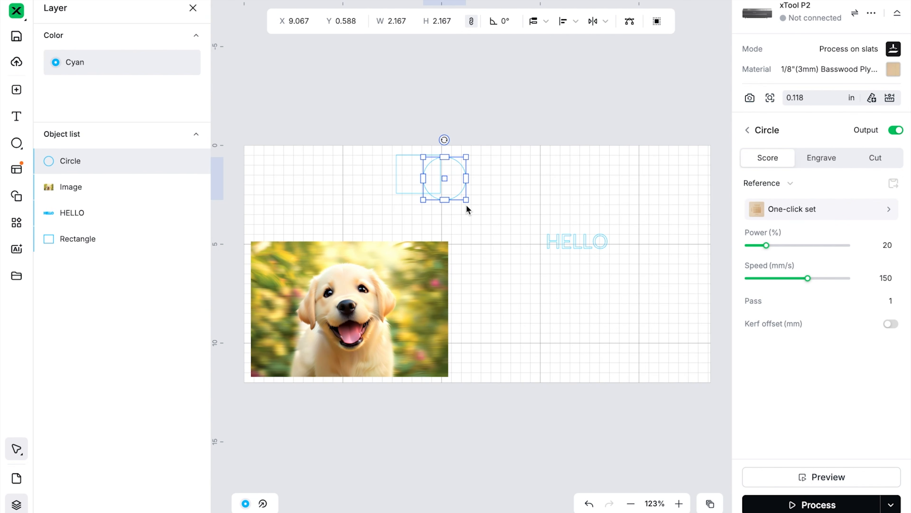
# - Set the new circle to Engrave and assign it to the green colour layer
pyautogui.click(810, 165)
pyautogui.click(263, 502)
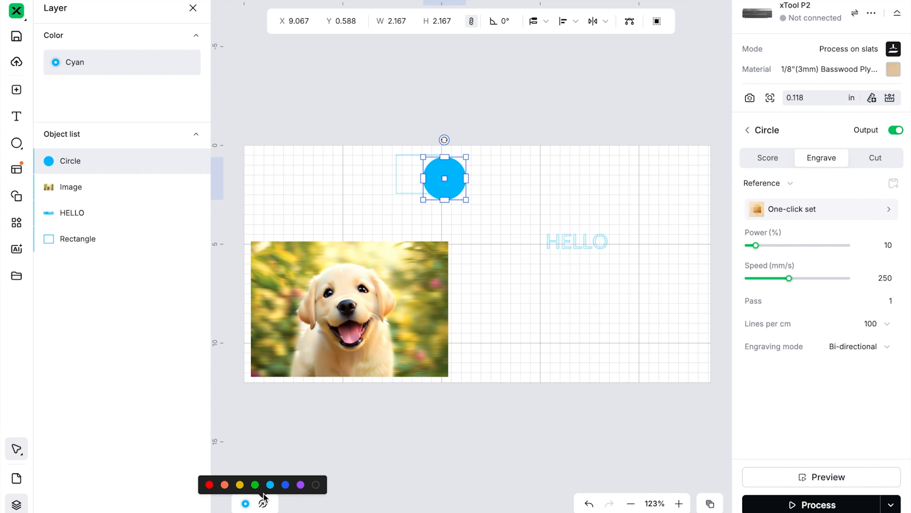
pyautogui.click(261, 483)
# - Set the rectangle to Engrave and move it to the purple colour layer
pyautogui.click(404, 175)
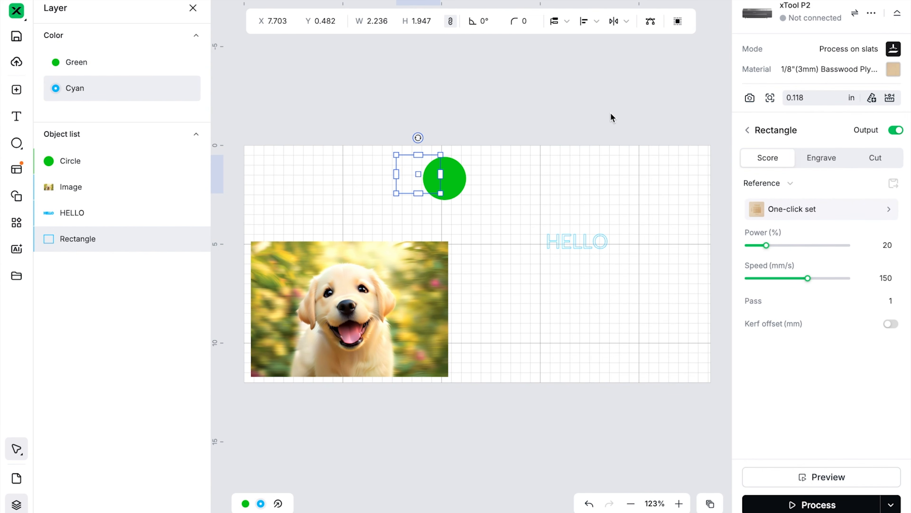
pyautogui.click(822, 159)
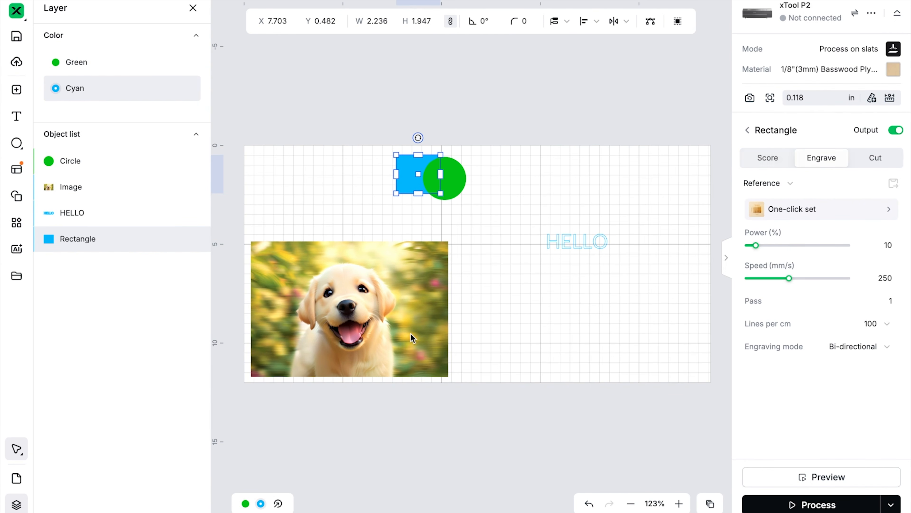
pyautogui.rightClick(410, 162)
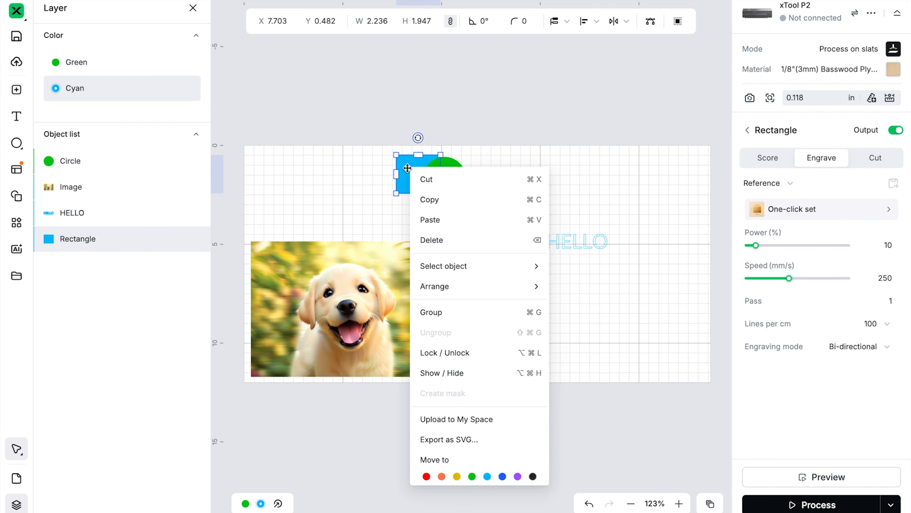
pyautogui.click(518, 476)
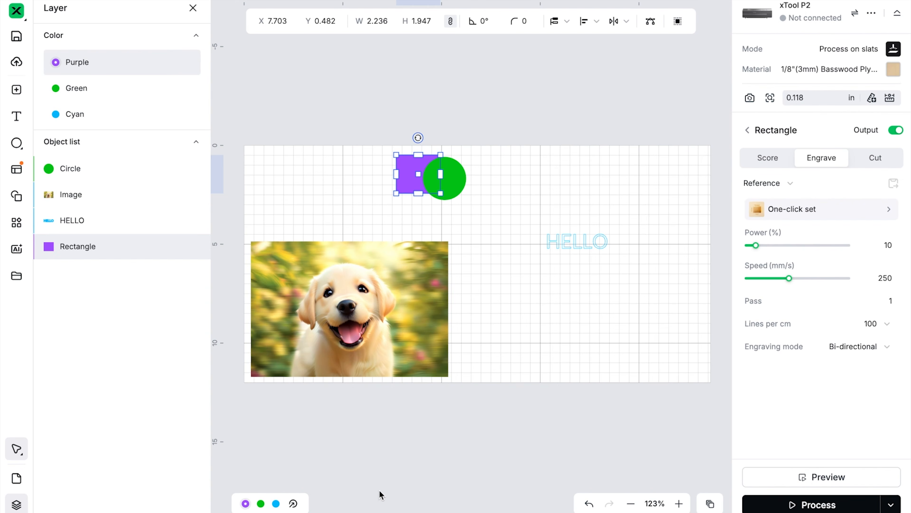
# - View the rectangle's layer colour choices with the layer list open and closed, and reopen the layer list
pyautogui.click(294, 502)
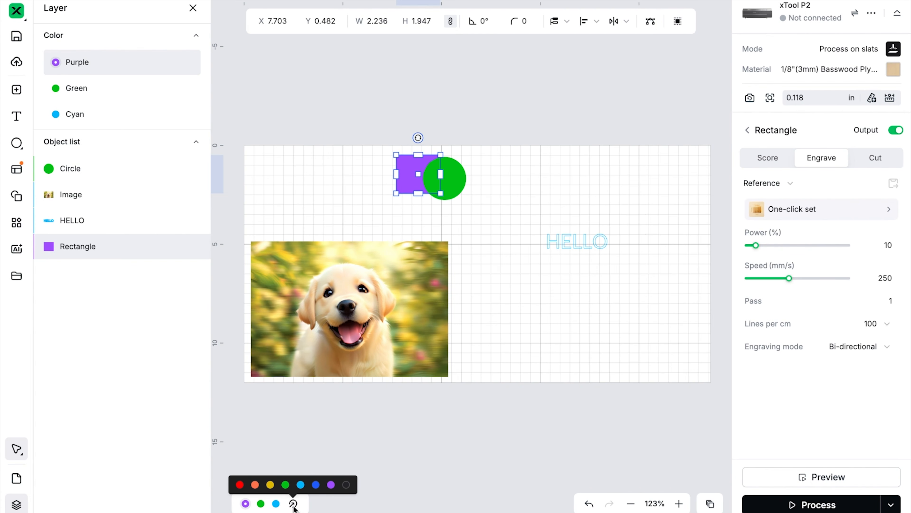
pyautogui.click(193, 8)
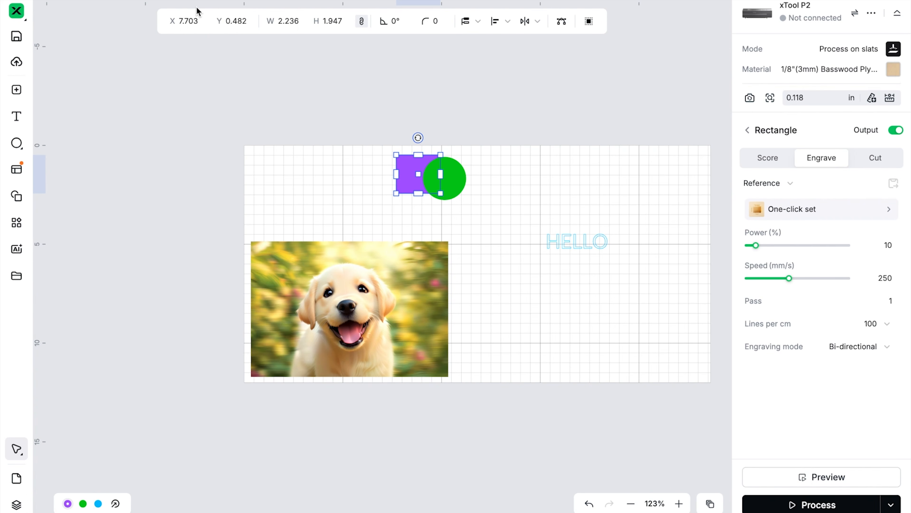
pyautogui.click(107, 507)
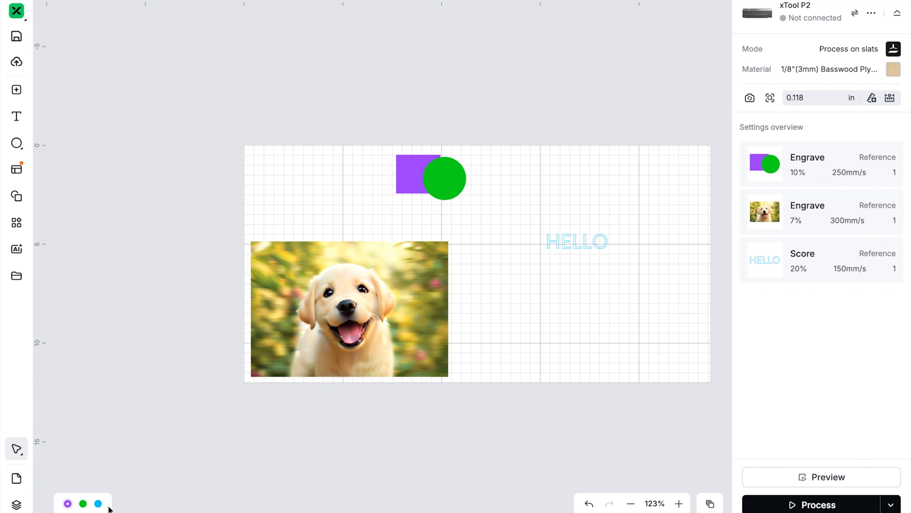
pyautogui.click(403, 174)
pyautogui.click(115, 504)
pyautogui.click(16, 505)
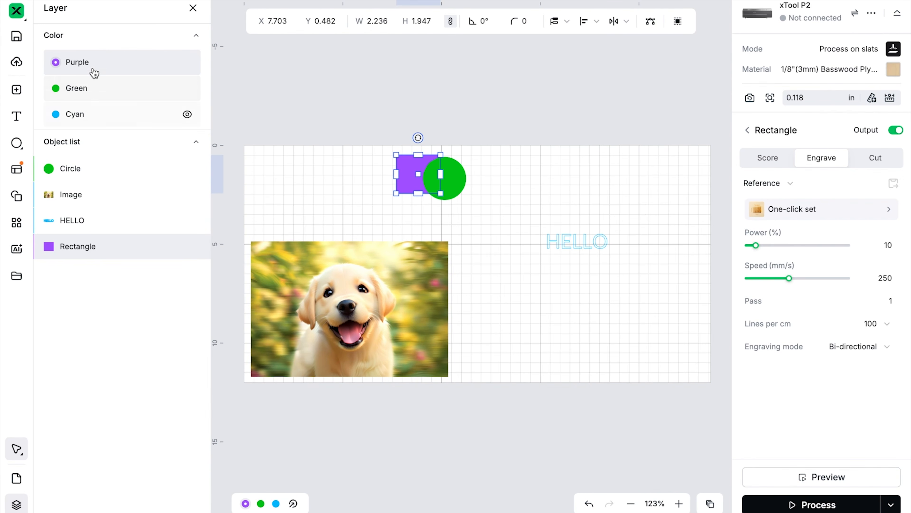
# - Move the HELLO text to the purple colour layer and set it to Engrave
pyautogui.click(576, 242)
pyautogui.rightClick(578, 244)
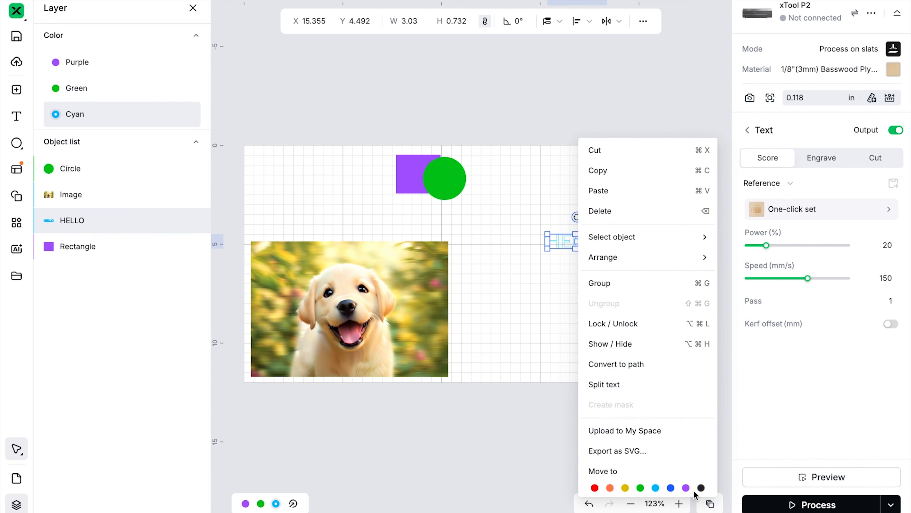
pyautogui.click(686, 487)
pyautogui.click(577, 335)
pyautogui.click(570, 247)
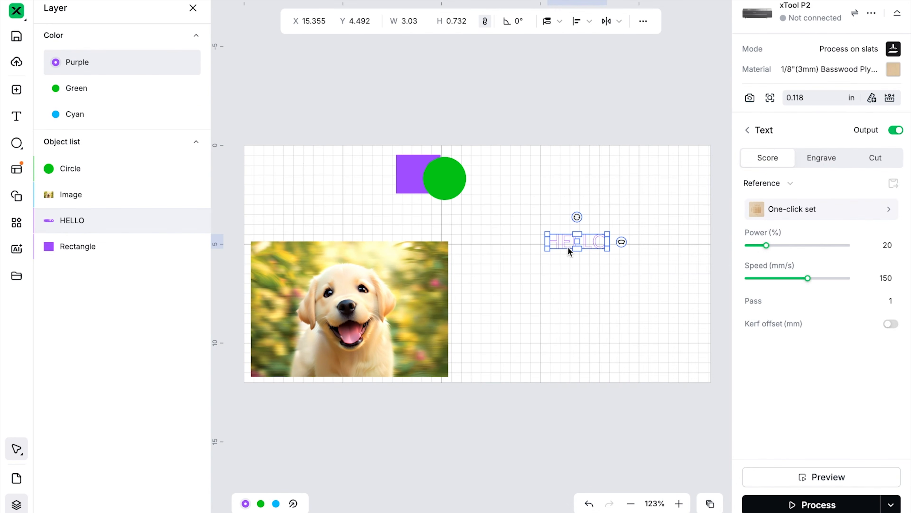
pyautogui.click(824, 158)
# - Move the green circle above the HELLO text and set its processing type to Cut
pyautogui.moveTo(458, 187); pyautogui.dragTo(589, 182)
pyautogui.click(874, 156)
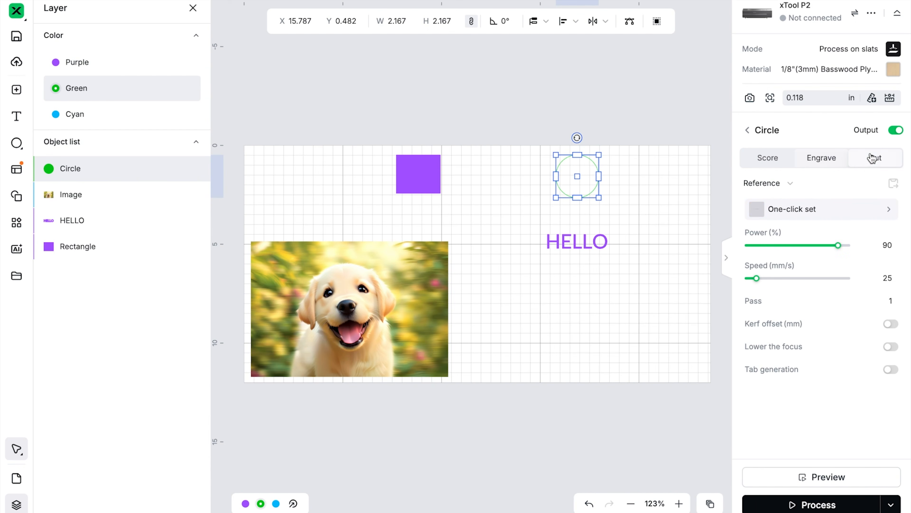
# - Set the engraving power of all objects on the Purple layer to 33%
pyautogui.click(95, 63)
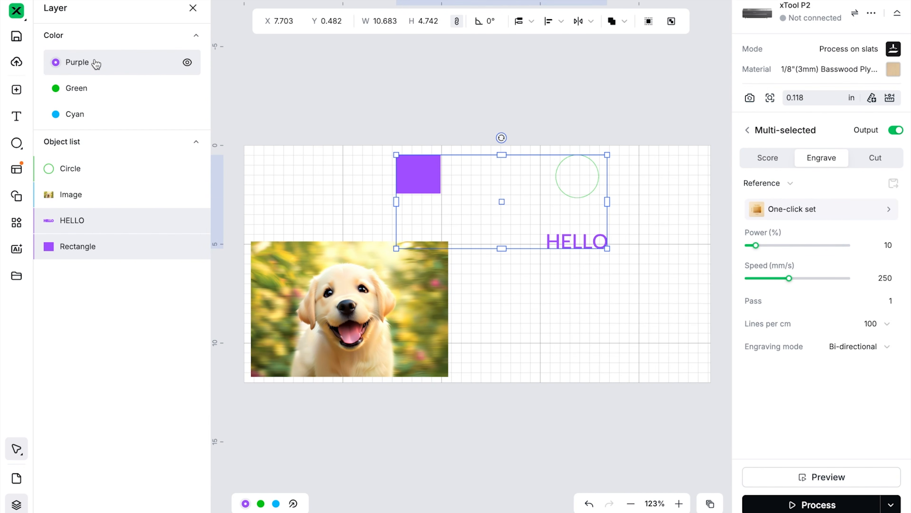
pyautogui.moveTo(114, 245)
pyautogui.doubleClick(892, 248)
pyautogui.write('33')
pyautogui.press('Return')
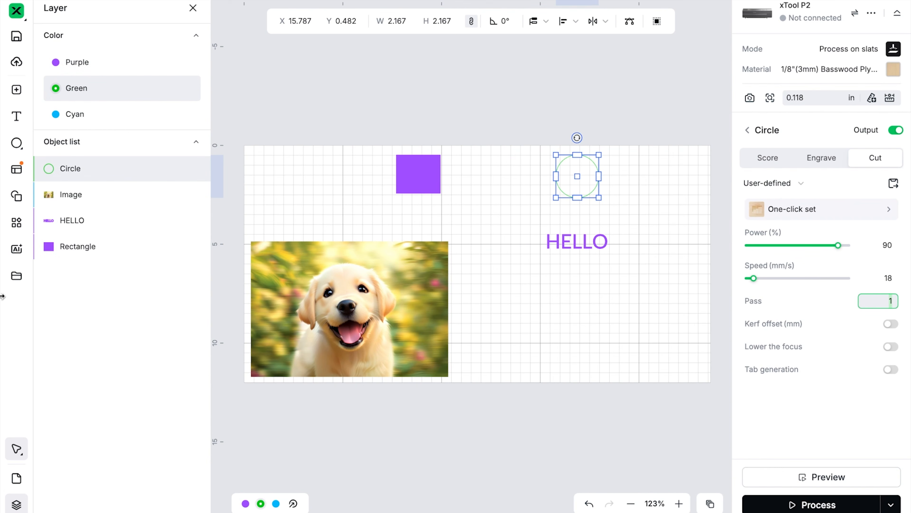
# - Turn off output for all objects on the Purple layer and deselect them
pyautogui.click(77, 62)
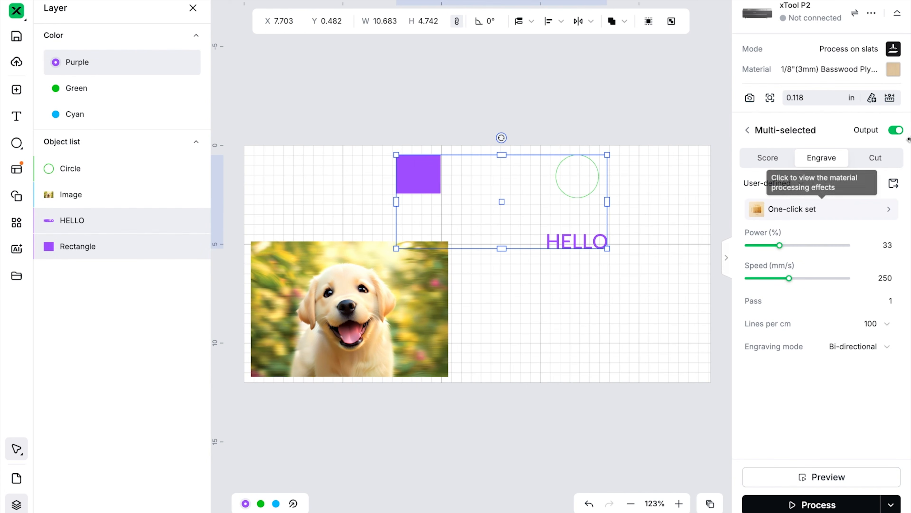
pyautogui.click(898, 130)
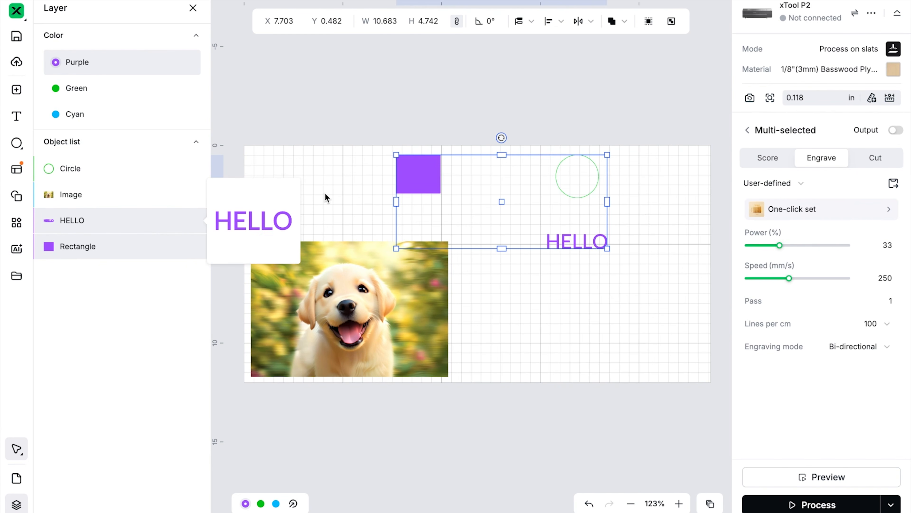
pyautogui.click(331, 188)
# - Set the circle to Engrave and move it over the rectangle's right edge, at about X 9.26, Y 0.37 in
pyautogui.moveTo(570, 175); pyautogui.dragTo(463, 175)
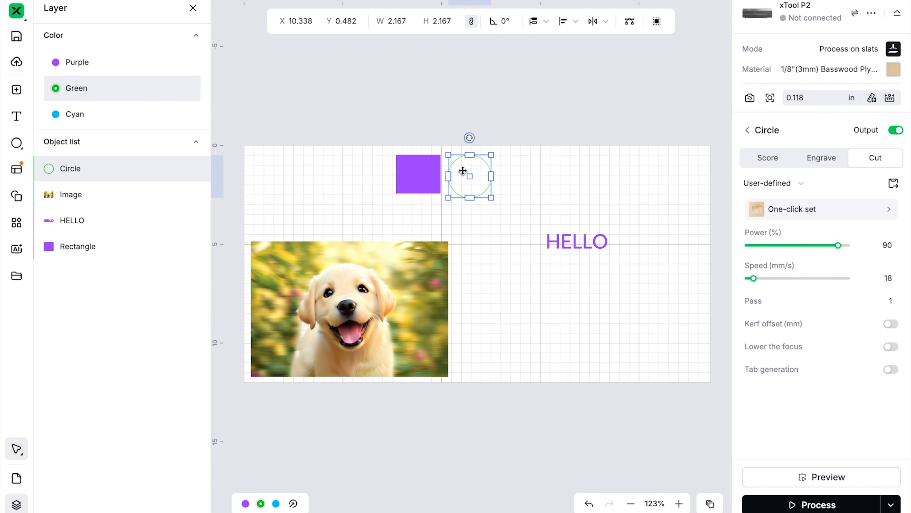
pyautogui.rightClick(466, 171)
pyautogui.click(827, 167)
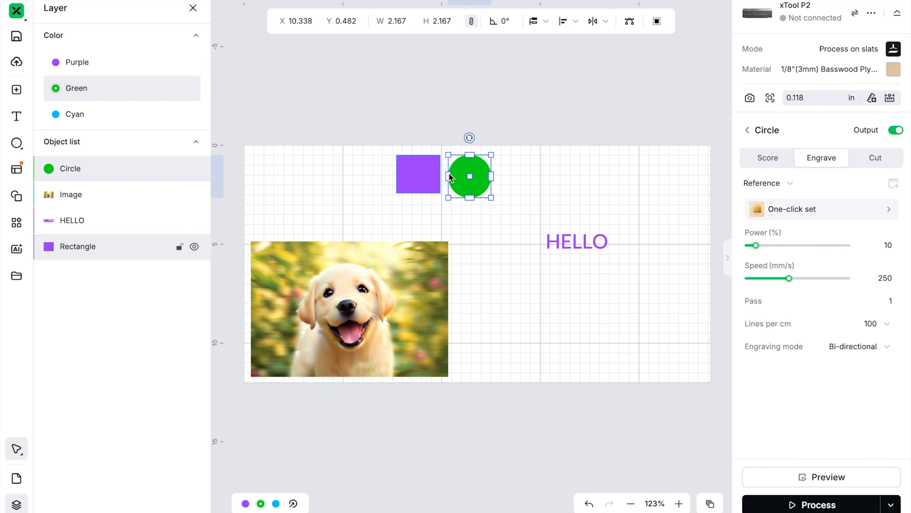
pyautogui.moveTo(474, 174); pyautogui.dragTo(460, 178)
pyautogui.scroll(5, 460, 178)
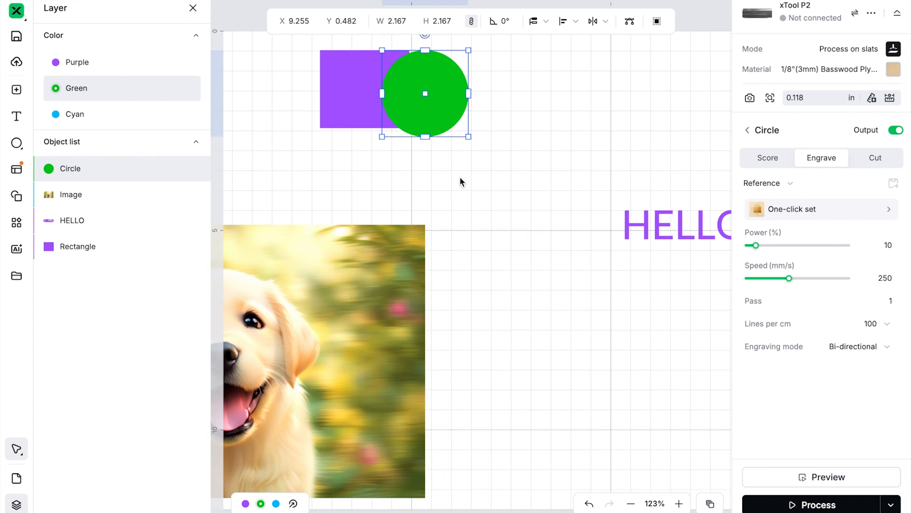
pyautogui.moveTo(495, 254); pyautogui.dragTo(508, 345)
pyautogui.moveTo(468, 248); pyautogui.dragTo(469, 241)
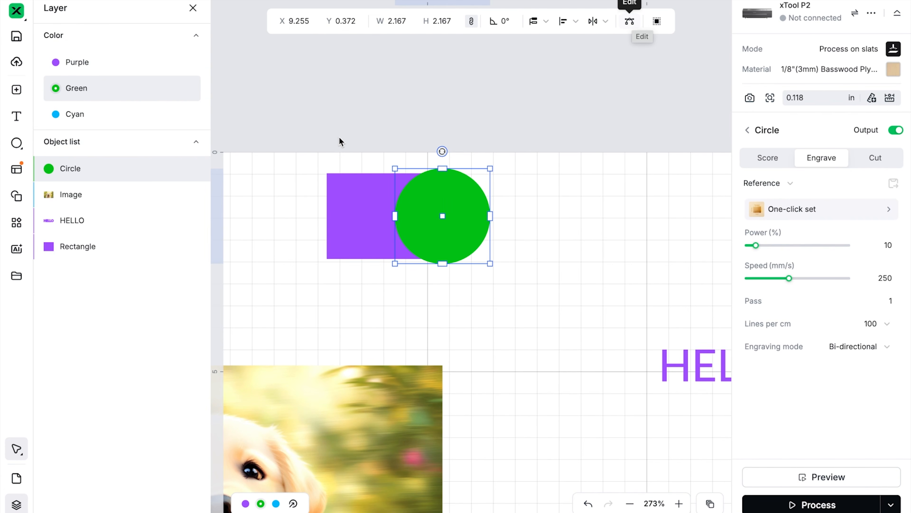
# - Combine the rectangle and circle with Subtract at overlap, and undo the combination
pyautogui.moveTo(329, 134); pyautogui.dragTo(477, 204)
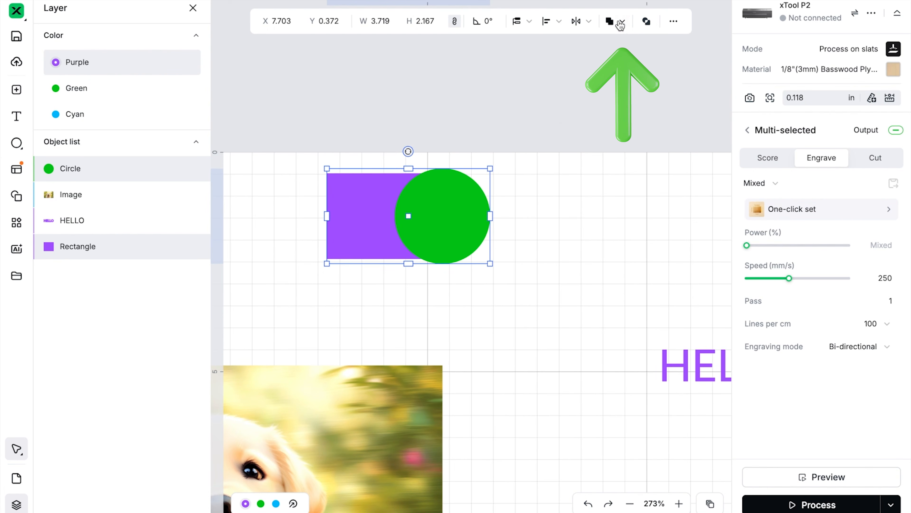
pyautogui.click(621, 22)
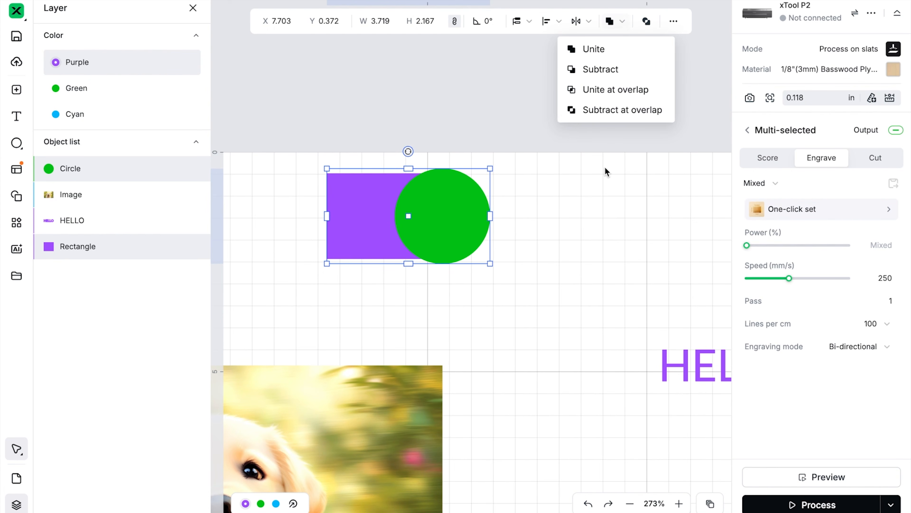
pyautogui.click(602, 111)
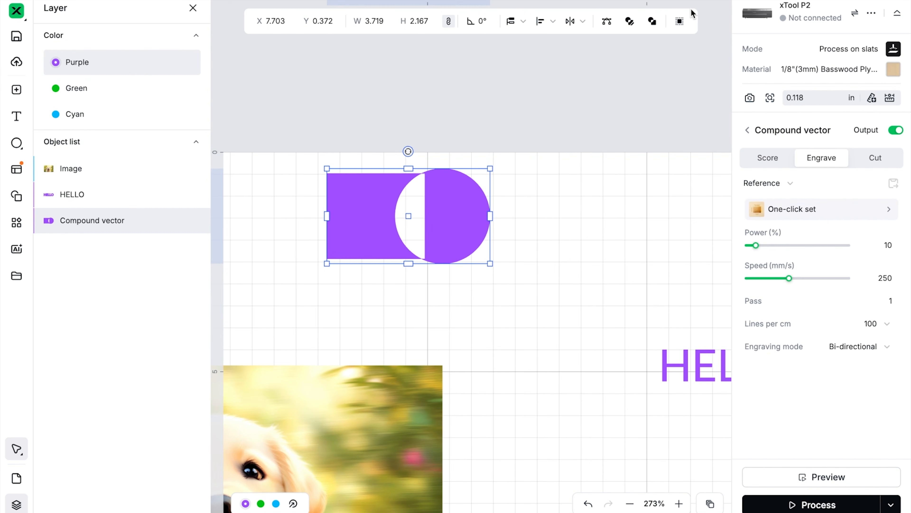
pyautogui.hscroll(2, 572, 164)
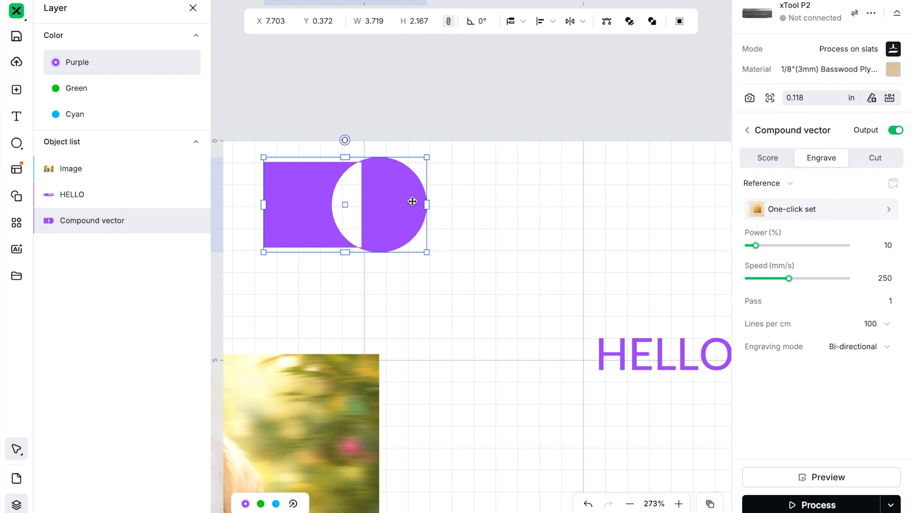
pyautogui.press('super+z')
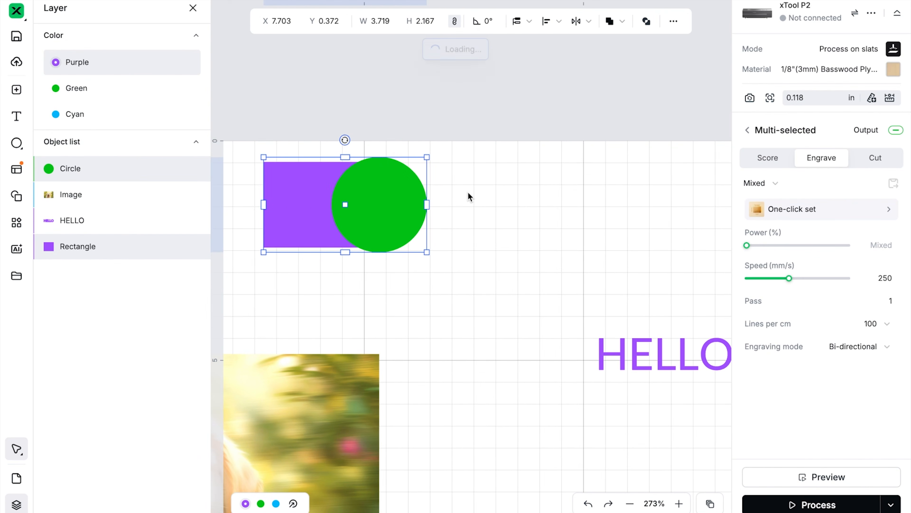
# - Select the image, the circle, and the rectangle together with the circle to compare their editing options
pyautogui.click(279, 465)
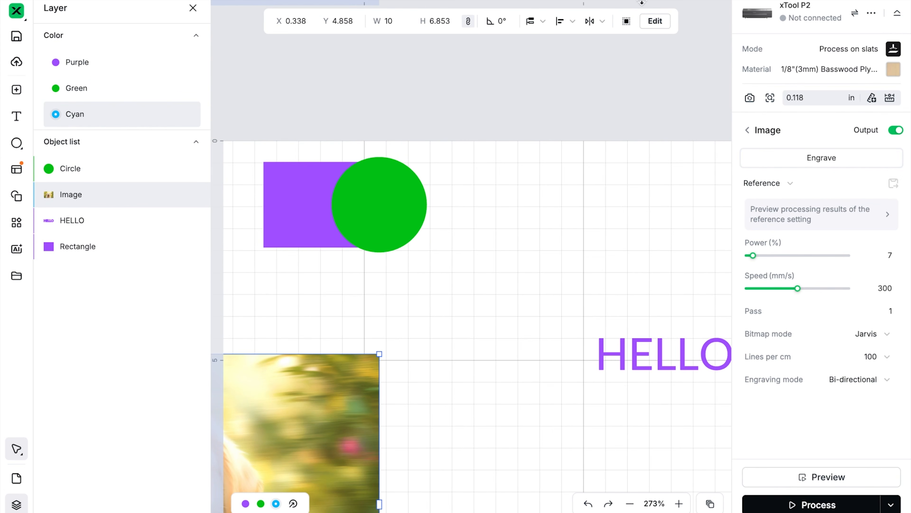
pyautogui.click(415, 218)
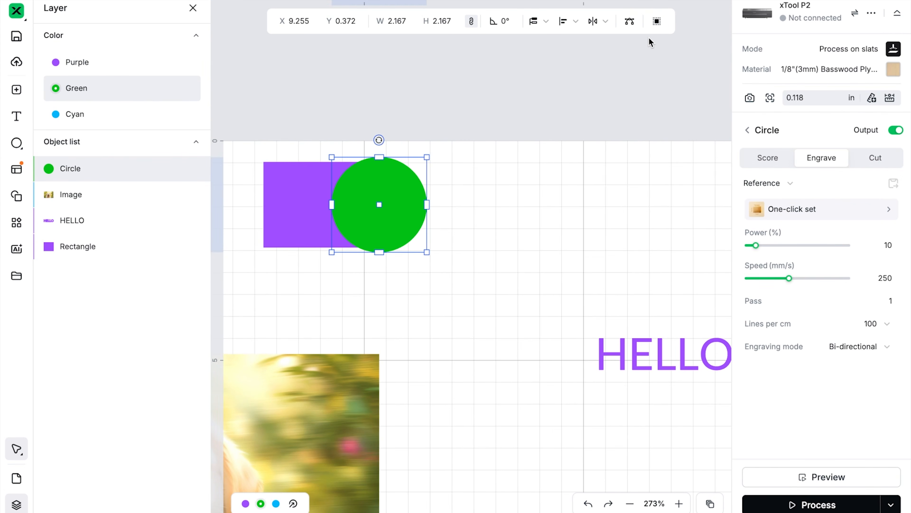
pyautogui.moveTo(326, 118); pyautogui.dragTo(364, 201)
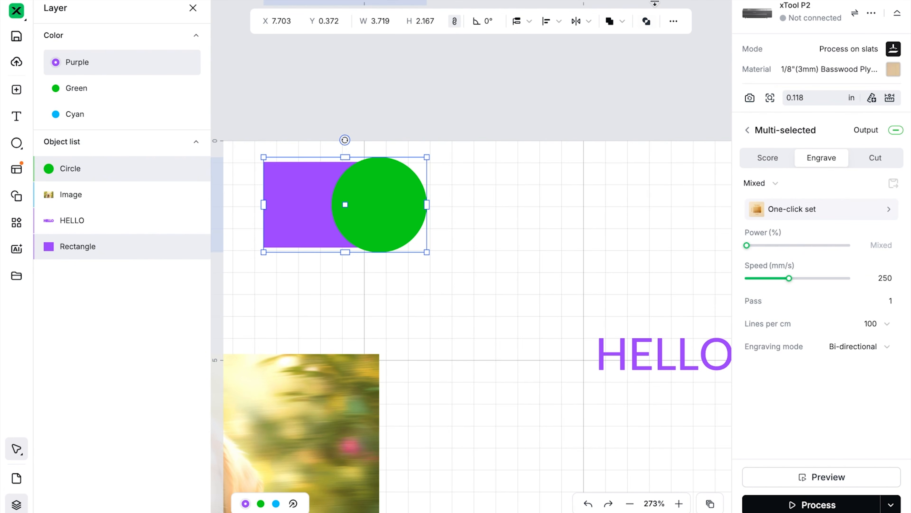
pyautogui.click(536, 144)
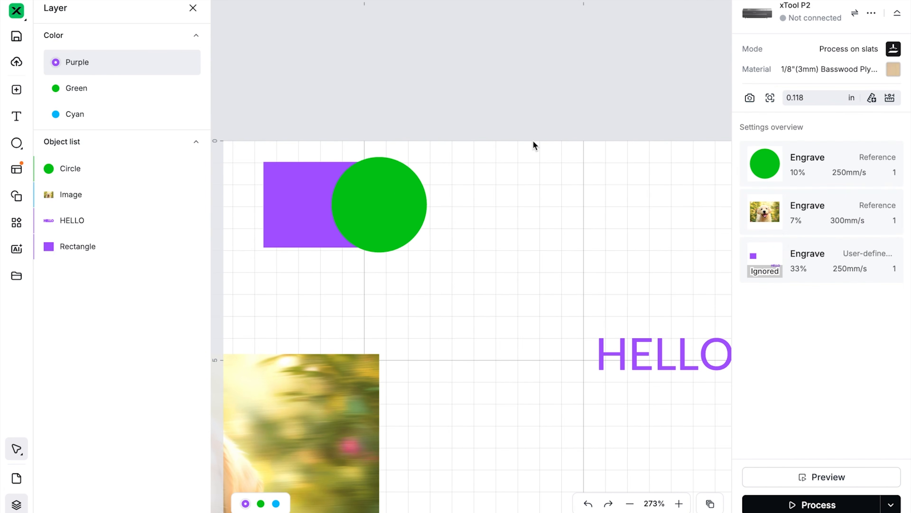
# - Reduce the canvas zoom to 173% and close the layer list to show all the objects
pyautogui.press('super+minus')
pyautogui.press('super+minus')
pyautogui.hscroll(1, 533, 140)
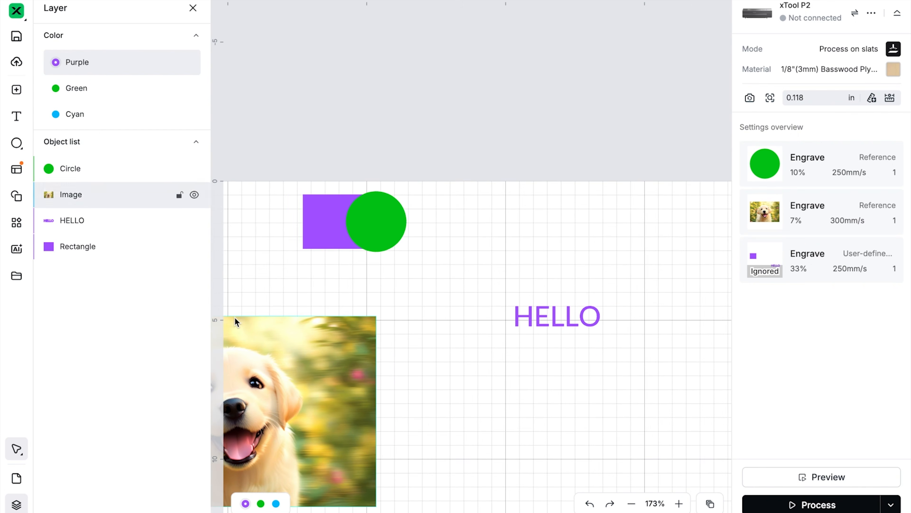
pyautogui.click(193, 8)
pyautogui.hscroll(2, 506, 302)
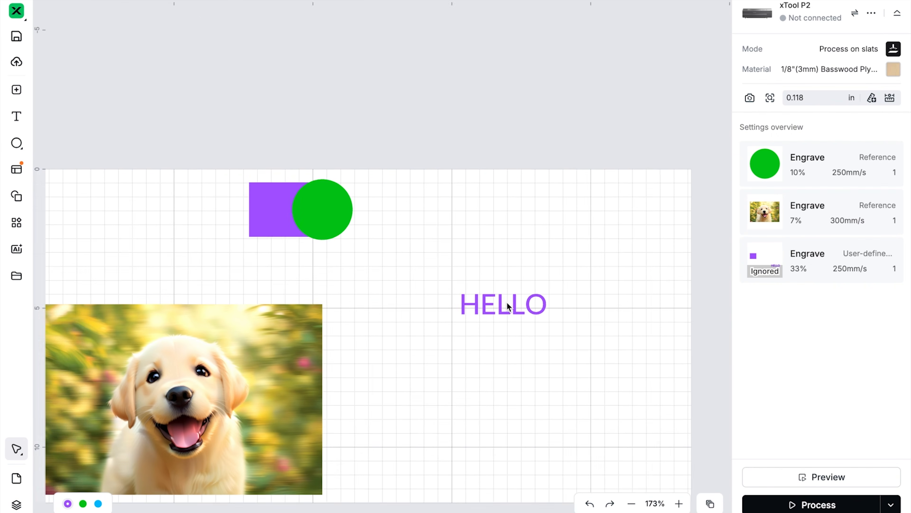
# - Select the HELLO text, open its font list and look at the available font filter categories
pyautogui.hscroll(3, 507, 304)
pyautogui.click(453, 308)
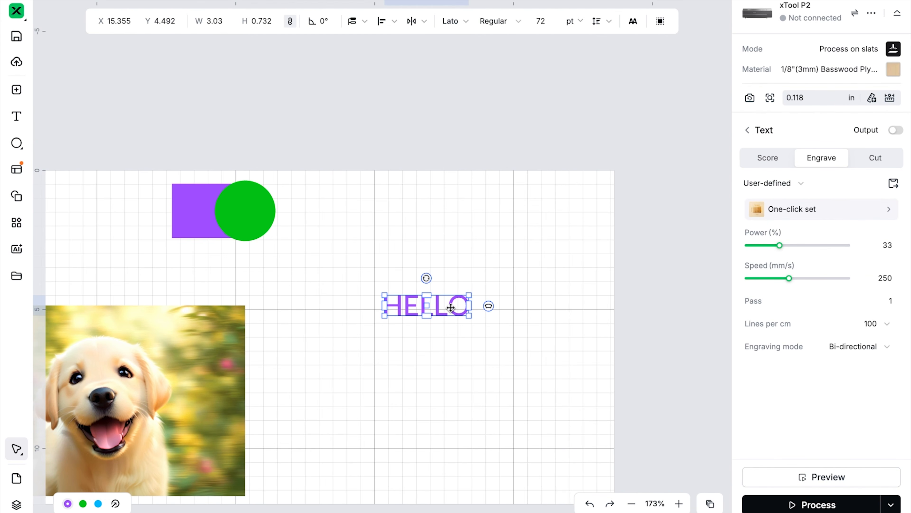
pyautogui.click(467, 25)
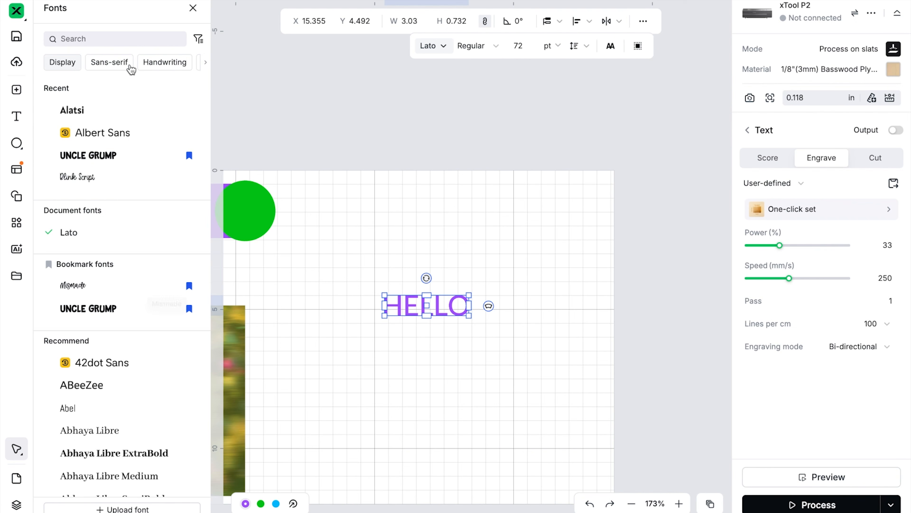
pyautogui.click(198, 40)
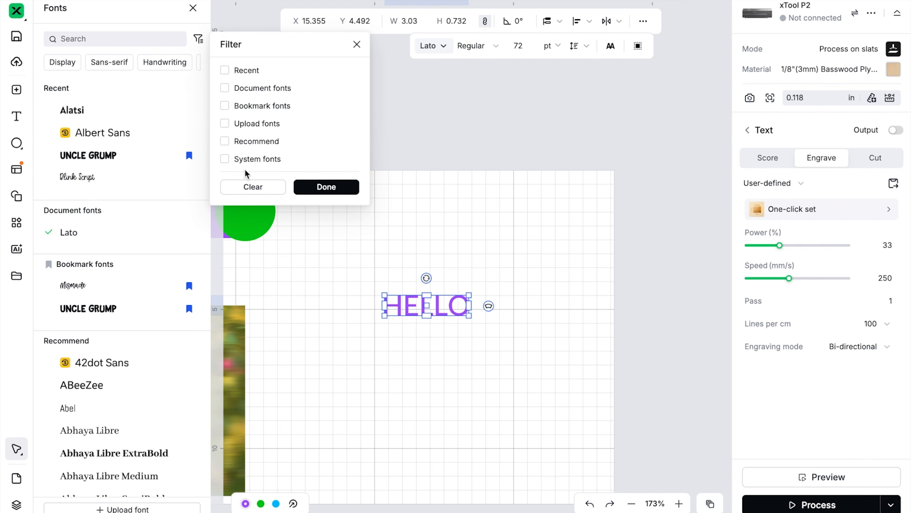
pyautogui.click(307, 190)
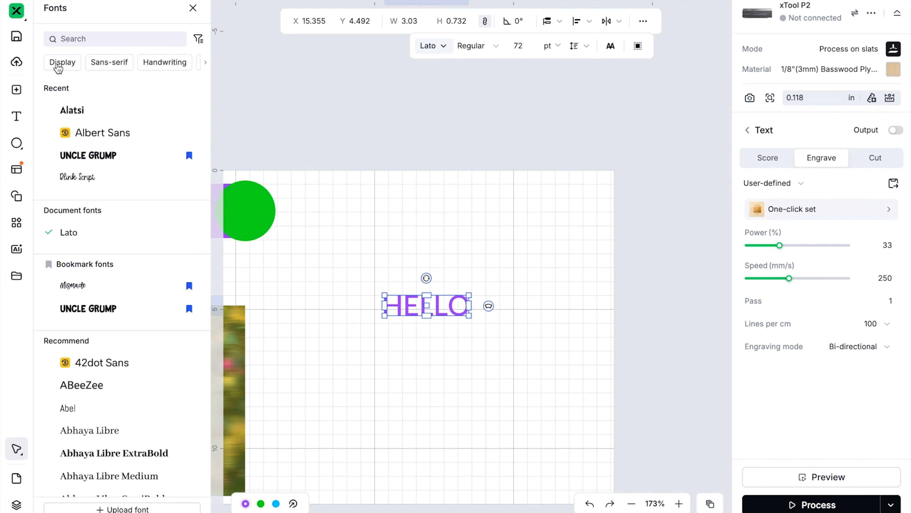
# - Browse the Handwriting fonts, return to the full font list and set the HELLO text's font to Uncle Grump
pyautogui.click(171, 65)
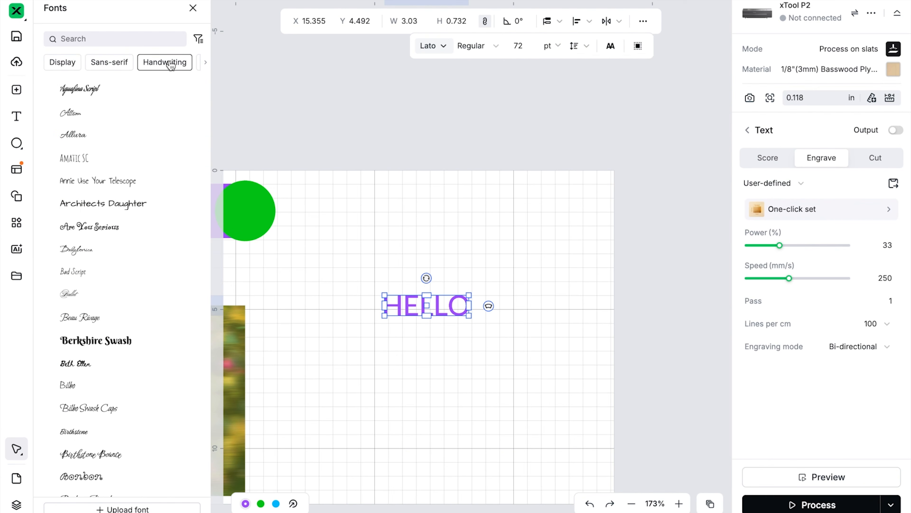
pyautogui.click(171, 65)
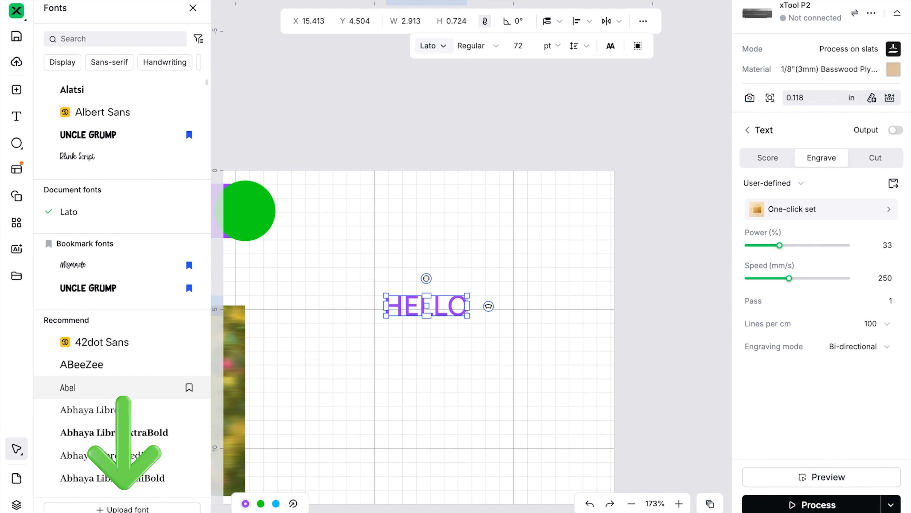
pyautogui.scroll(-1, 90, 506)
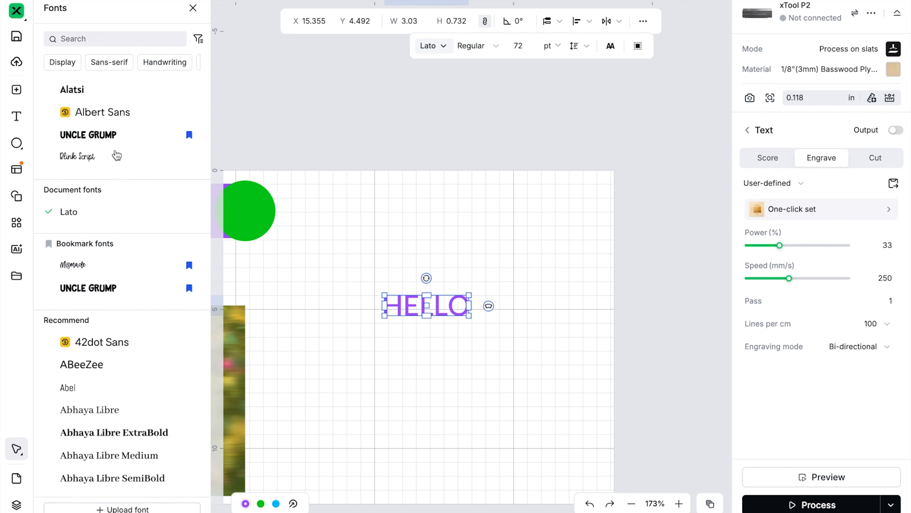
pyautogui.click(105, 135)
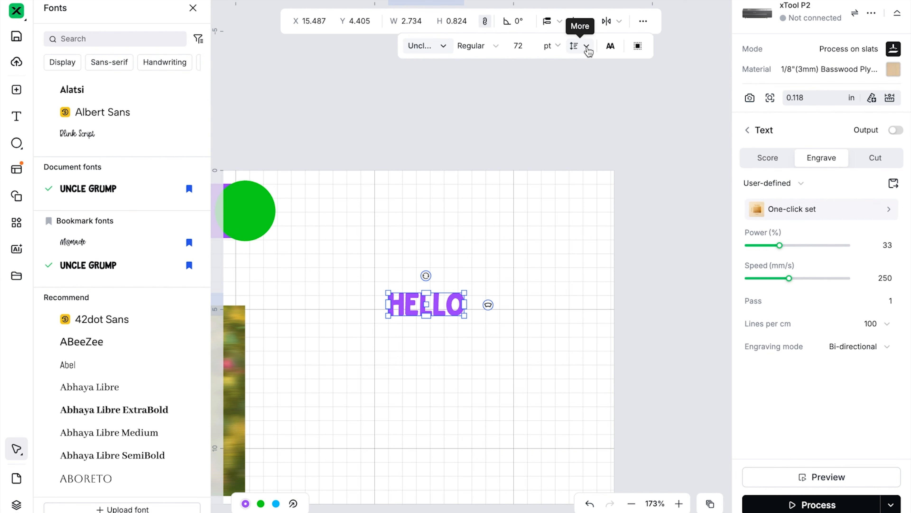
# - Close the font list and examine the HELLO text's spacing, alignment and other nested text options
pyautogui.click(587, 48)
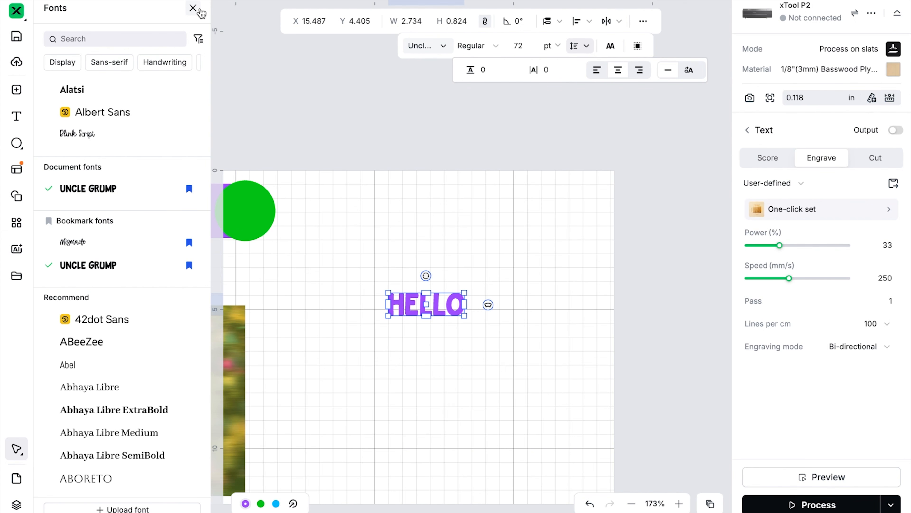
pyautogui.click(194, 9)
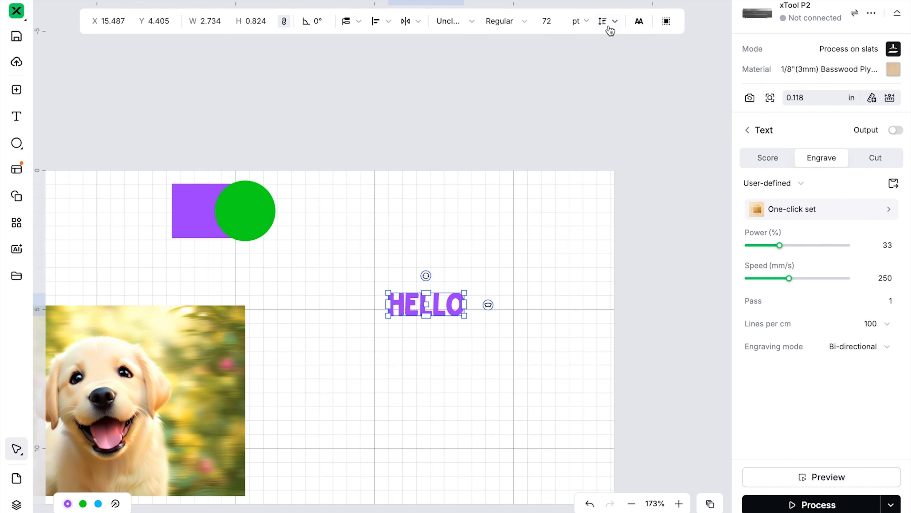
pyautogui.click(618, 23)
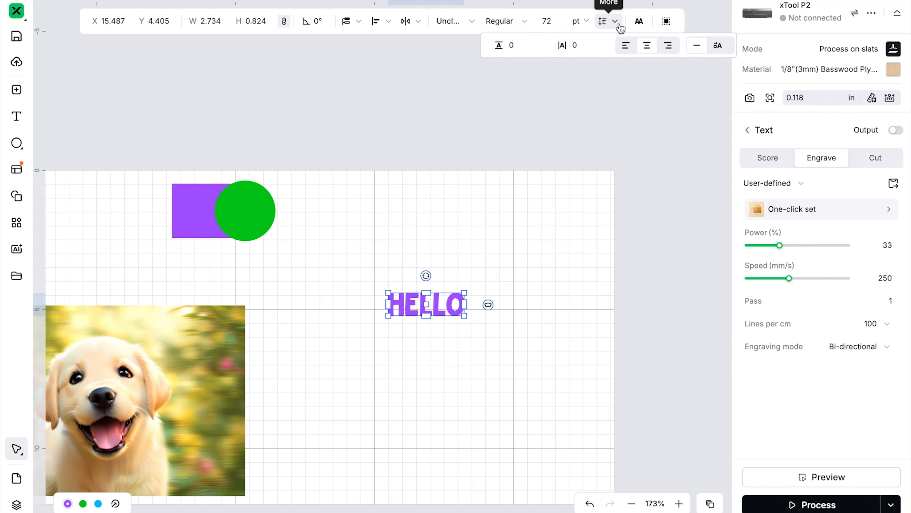
pyautogui.click(572, 104)
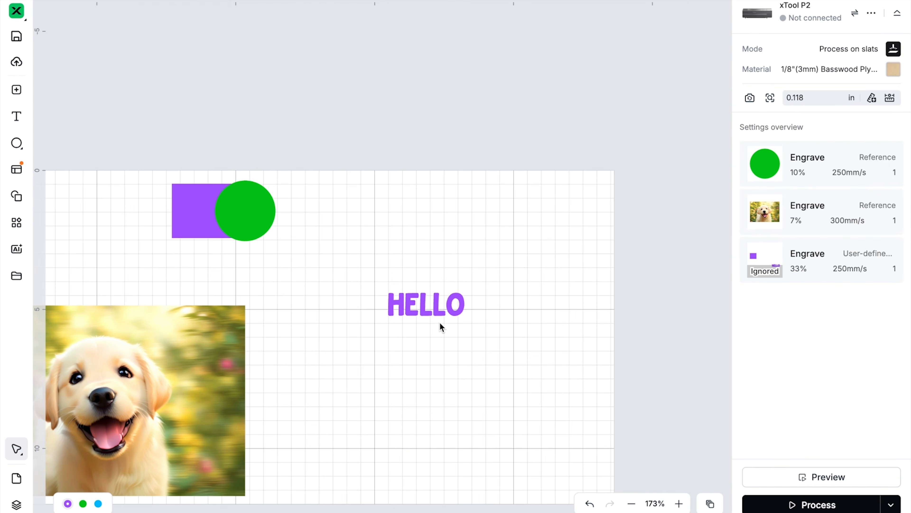
# - Select the HELLO text, switch to the notes to review the xTool Studio Questions list, and return to xTool Studio
pyautogui.click(438, 305)
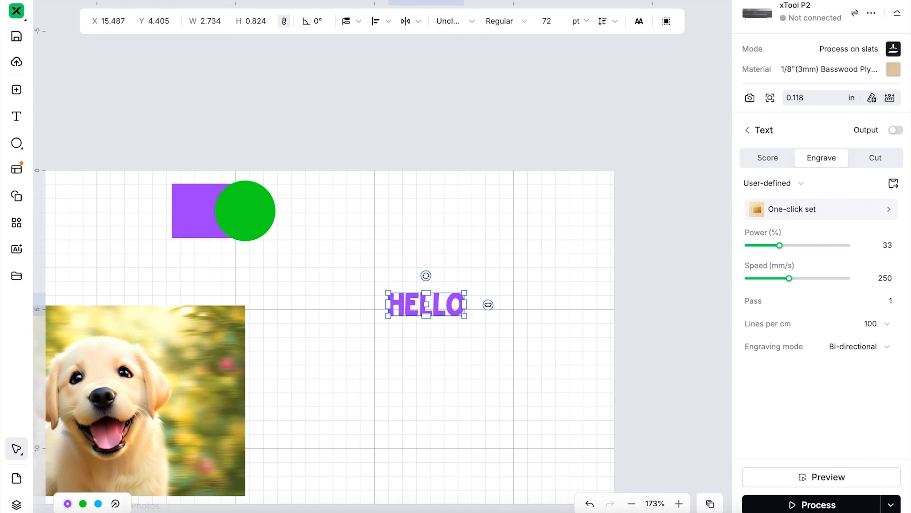
pyautogui.moveTo(259, 504)
pyautogui.click(313, 502)
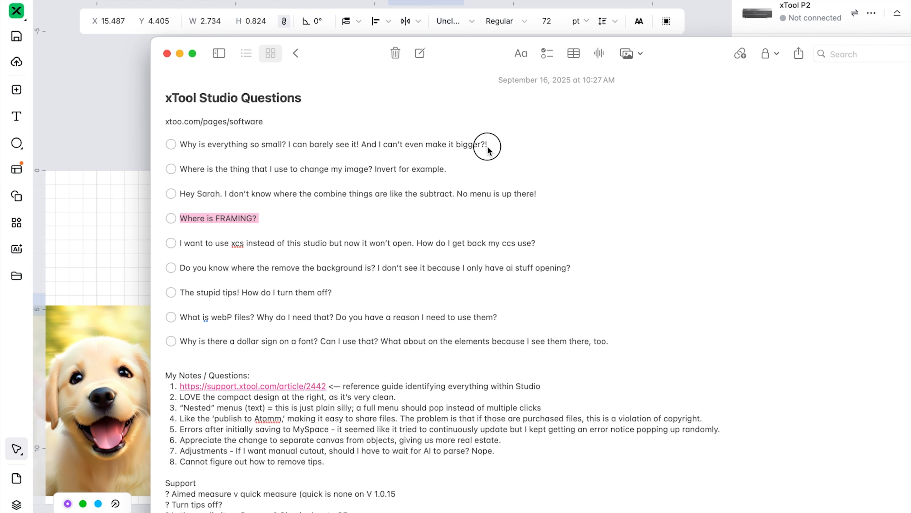
pyautogui.click(388, 144)
pyautogui.click(119, 159)
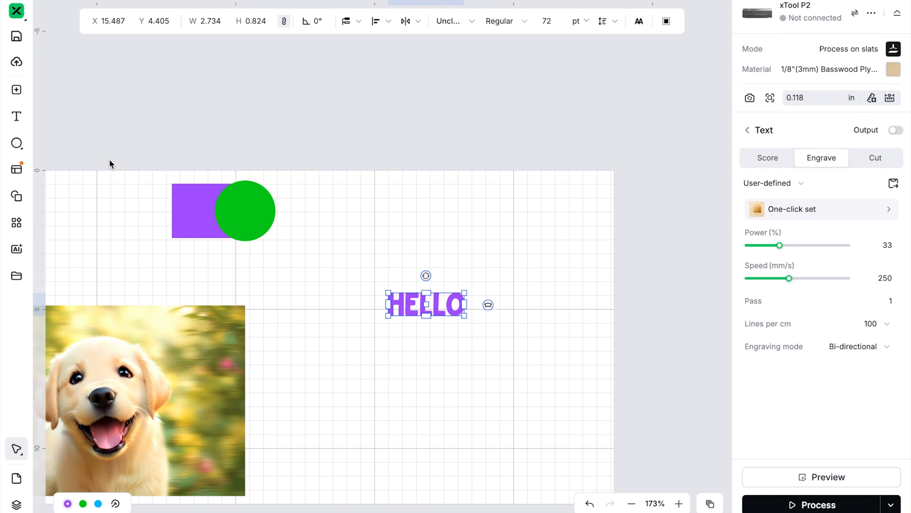
# - Look at the main menu's entries, zoom in on the selected HELLO text to 548%, and restore the full-canvas view
pyautogui.click(9, 13)
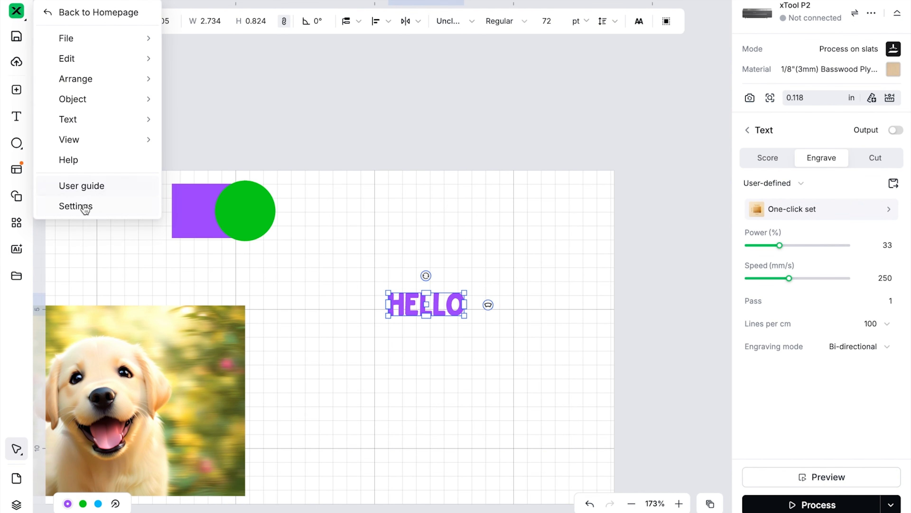
pyautogui.click(271, 150)
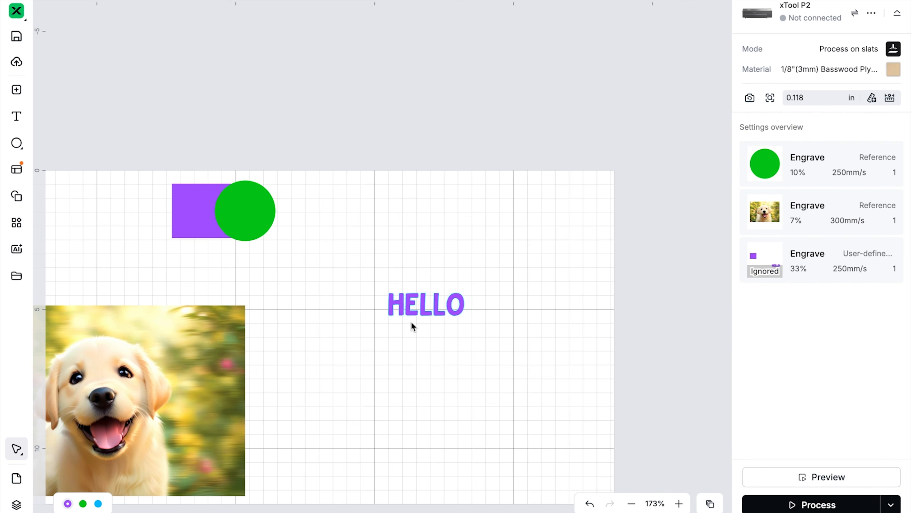
pyautogui.click(411, 311)
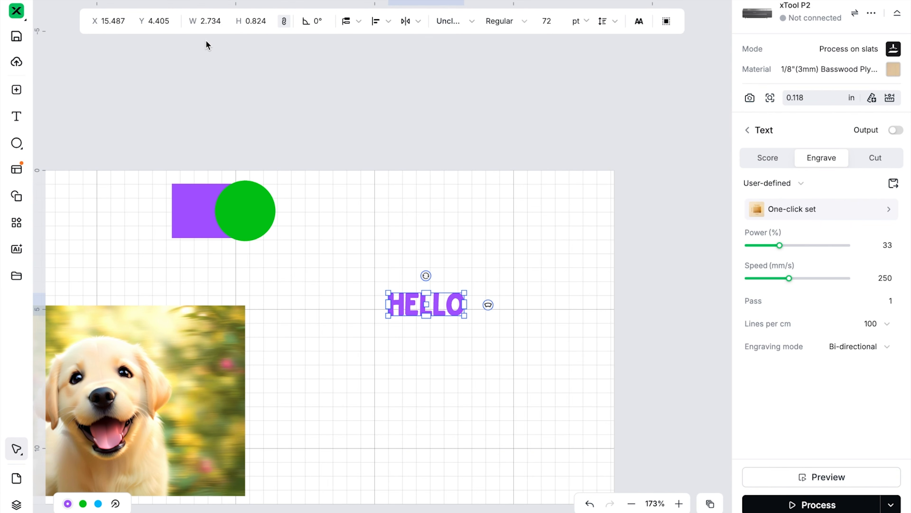
pyautogui.scroll(10, 206, 40)
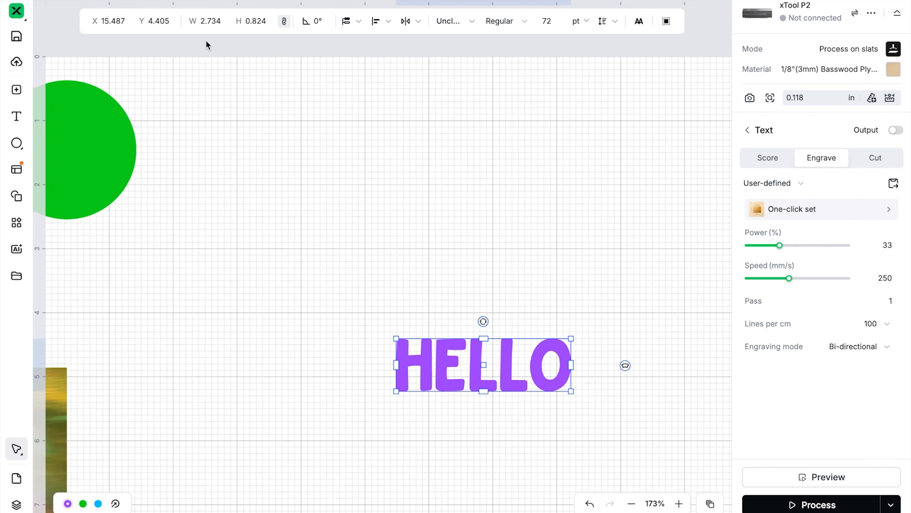
pyautogui.scroll(2, 205, 40)
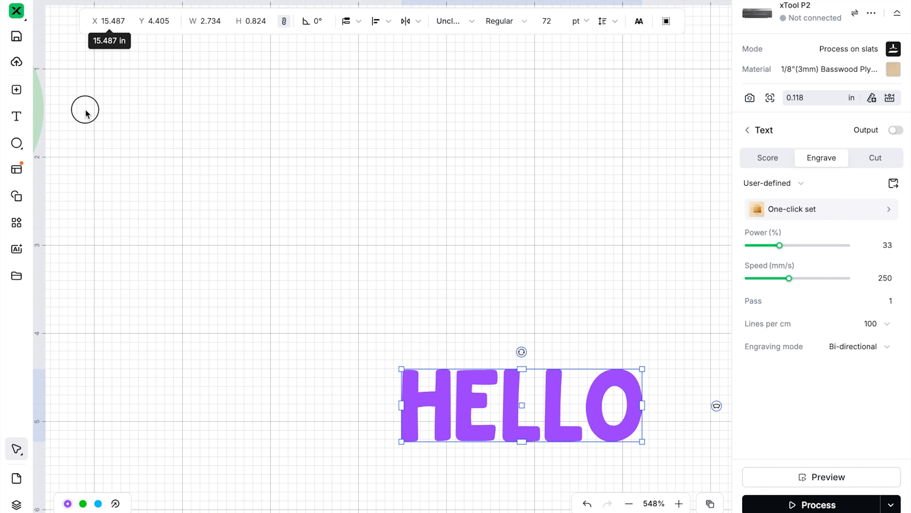
pyautogui.press('super+0')
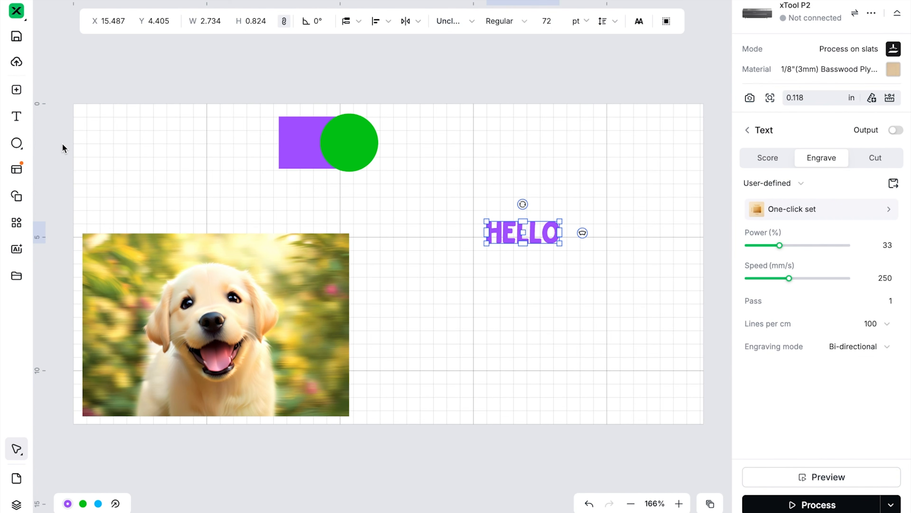
# - Review the drawing shape tools and browse the Elements library's categories and badge-marked graphics, and close the library
pyautogui.click(19, 143)
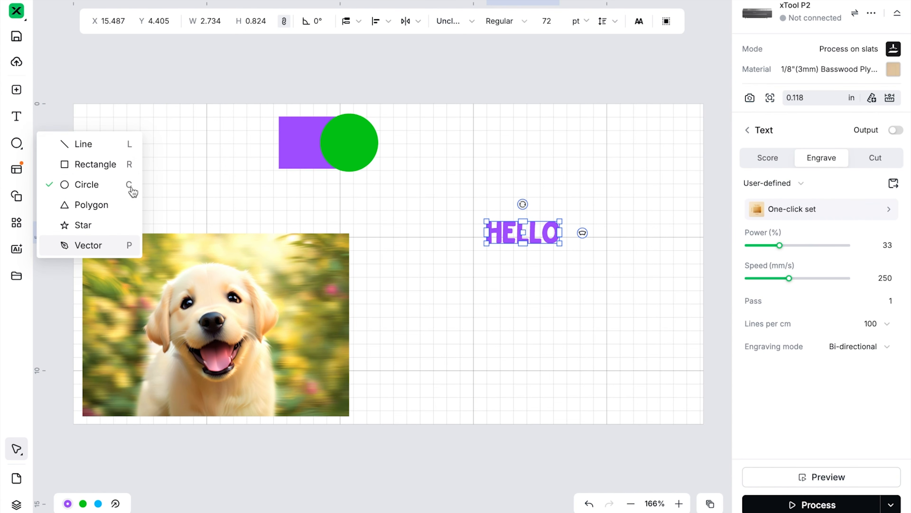
pyautogui.click(17, 195)
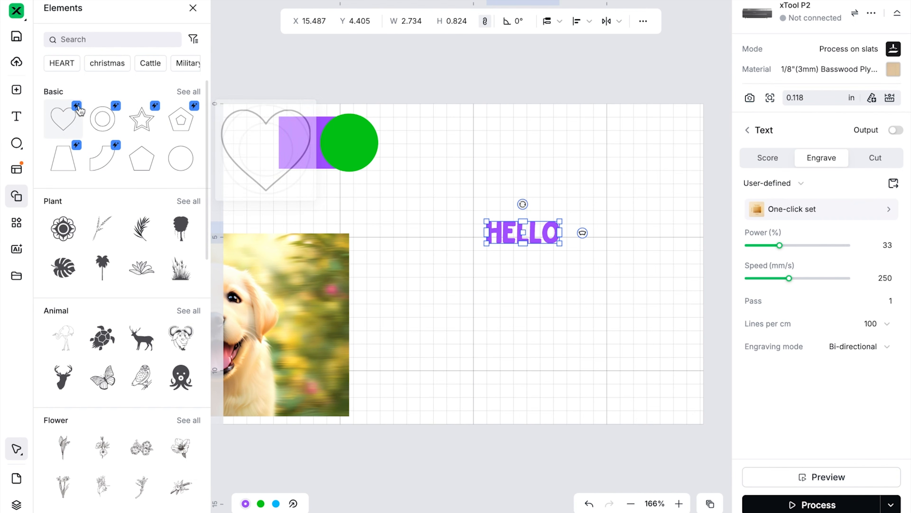
pyautogui.scroll(-10, 63, 122)
pyautogui.moveTo(74, 247)
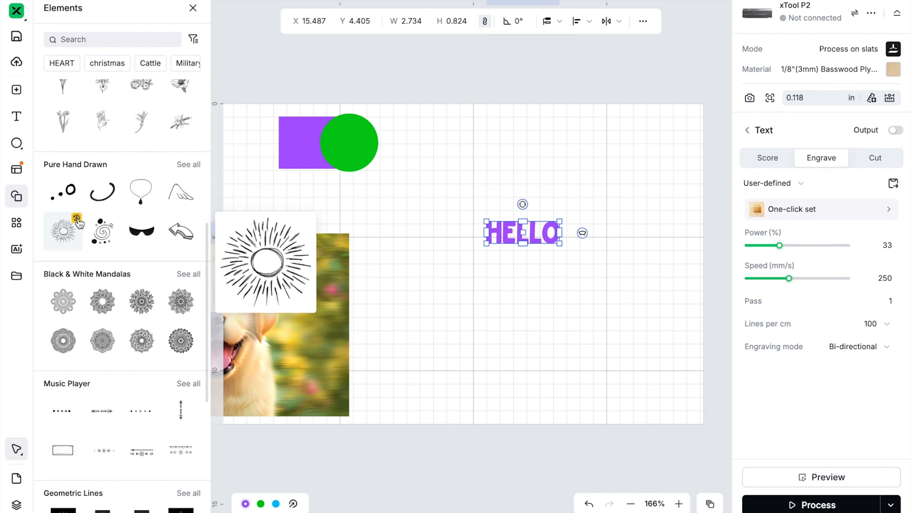
pyautogui.scroll(-8, 156, 334)
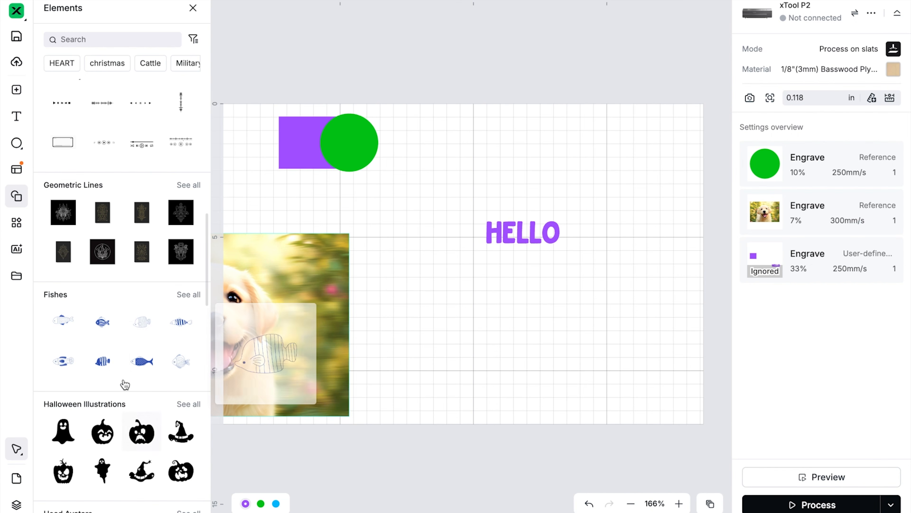
pyautogui.scroll(8, 87, 350)
pyautogui.scroll(1, 88, 350)
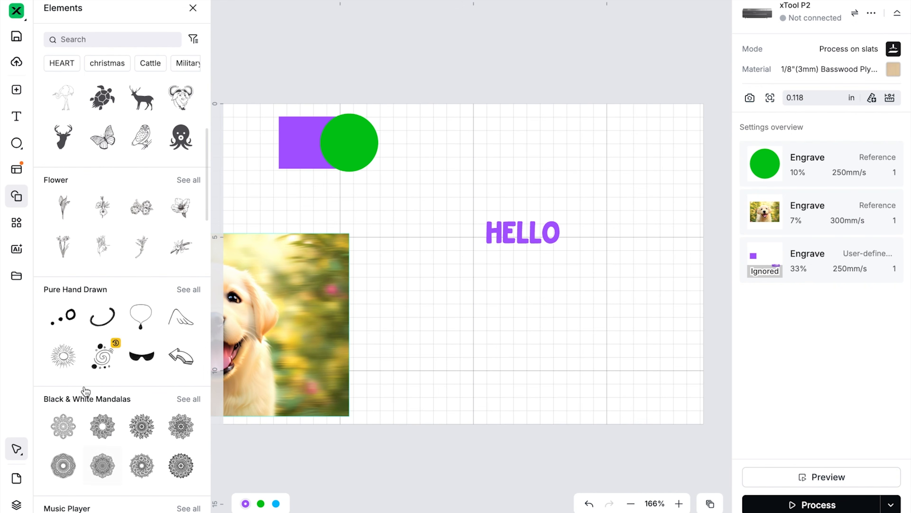
pyautogui.moveTo(74, 436)
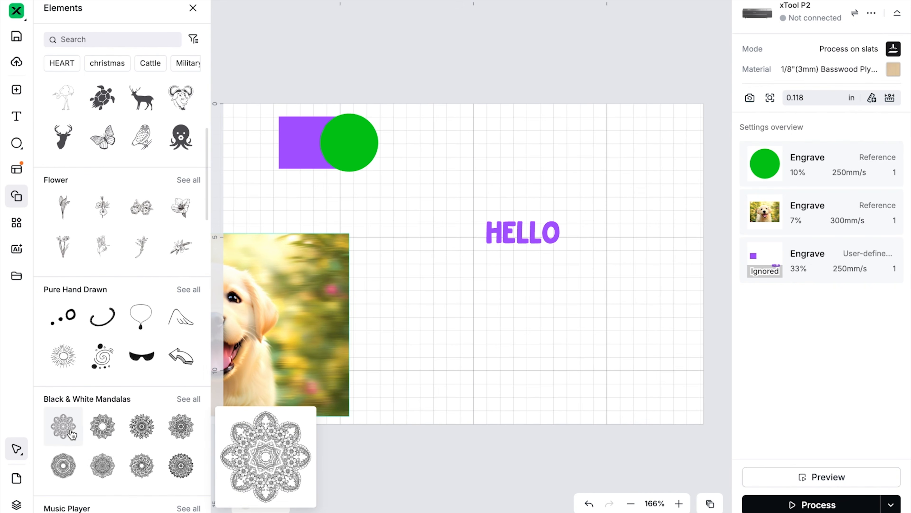
pyautogui.moveTo(109, 437)
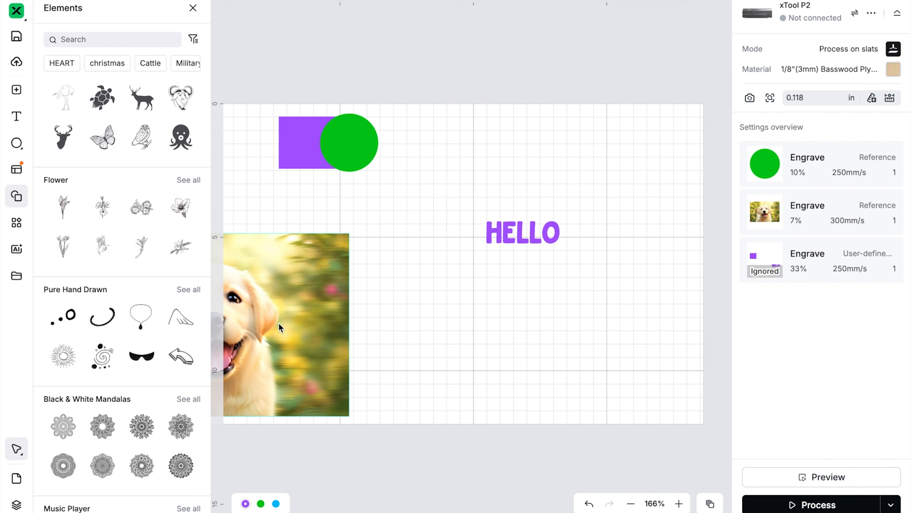
pyautogui.click(192, 8)
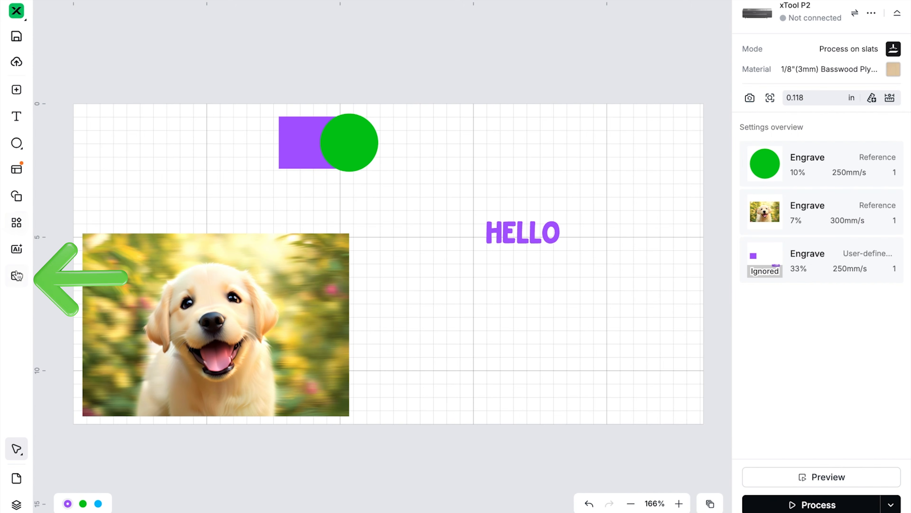
# - Open AImake, review the available image-processing styles and leave the style chooser without changing the style
pyautogui.click(17, 248)
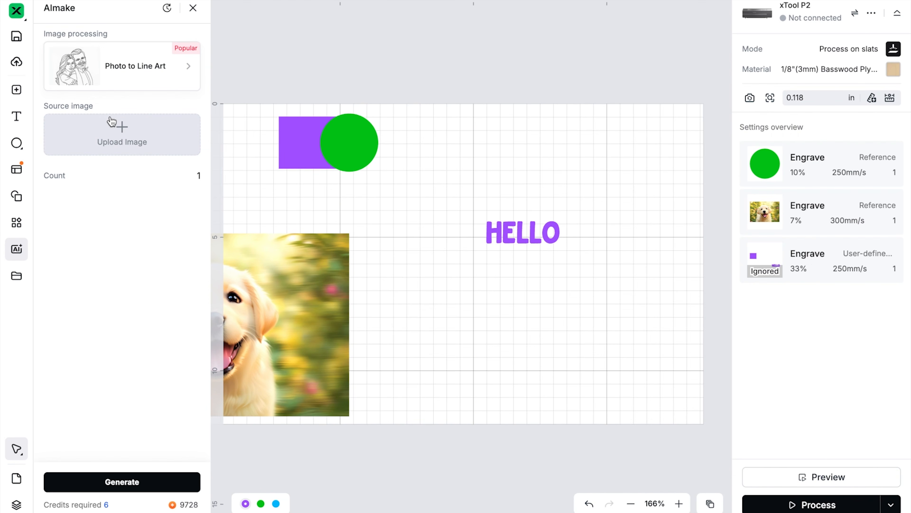
pyautogui.click(136, 69)
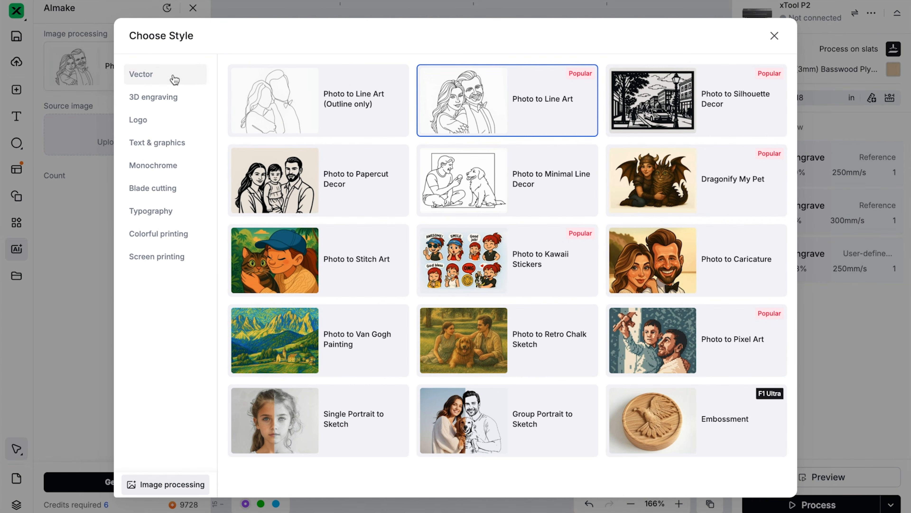
pyautogui.click(774, 36)
# - Open the AImake history and examine the previously generated images beside the puppy photo on the canvas
pyautogui.click(167, 7)
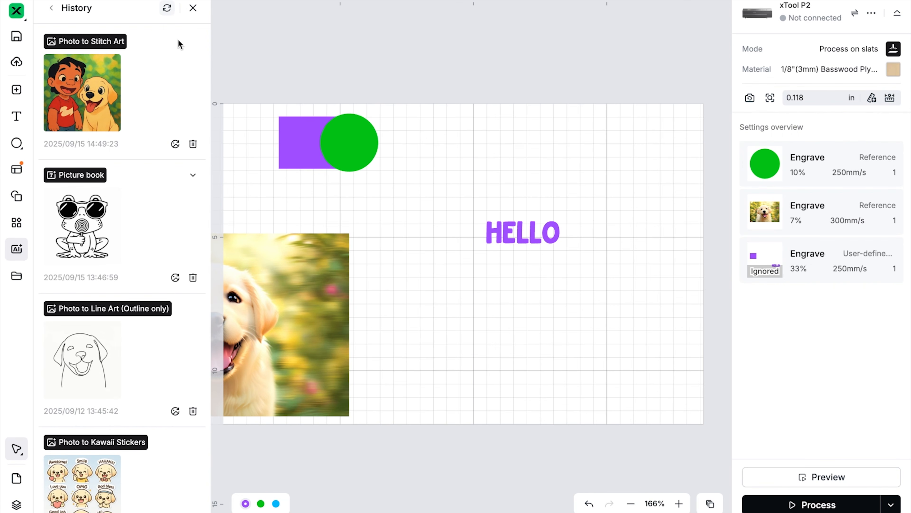
pyautogui.hscroll(-3, 331, 306)
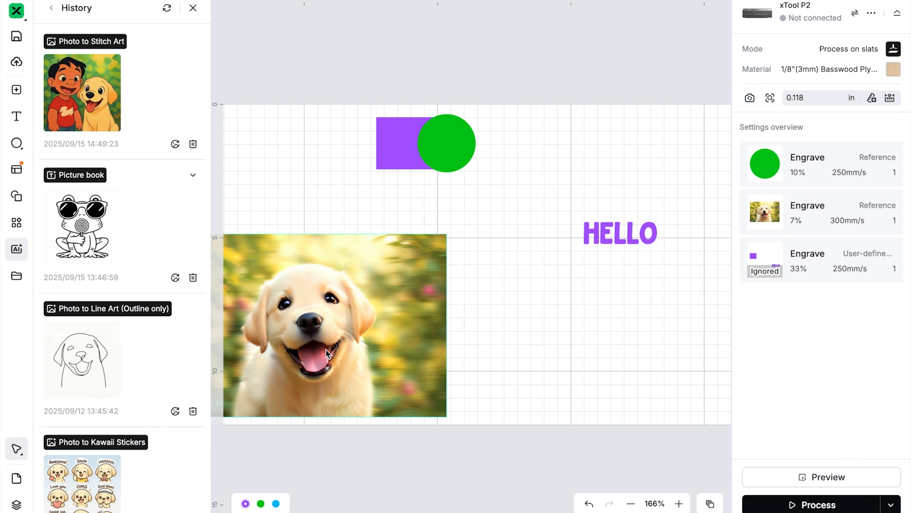
pyautogui.hscroll(-1, 326, 350)
pyautogui.moveTo(84, 372)
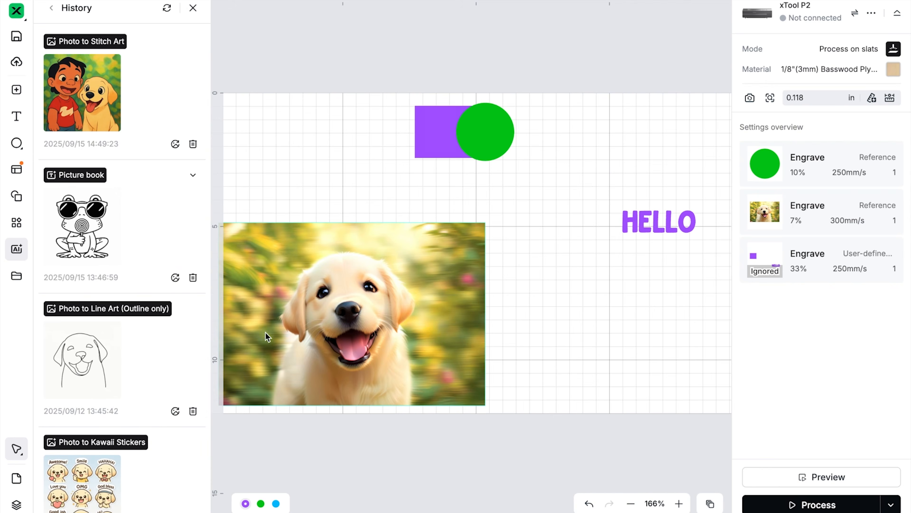
pyautogui.moveTo(136, 359)
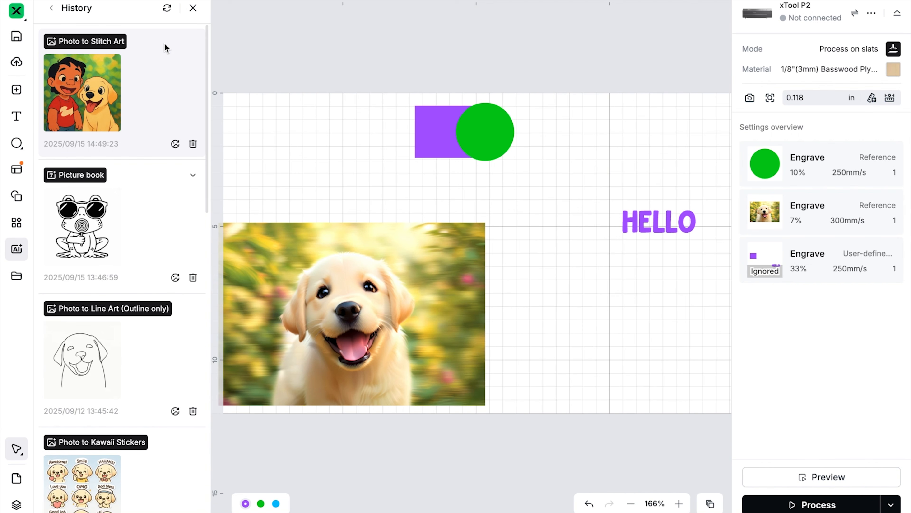
# - Examine the extra options offered for the Photo to Stitch Art and Picture book images in the AImake history
pyautogui.click(113, 64)
pyautogui.click(113, 64)
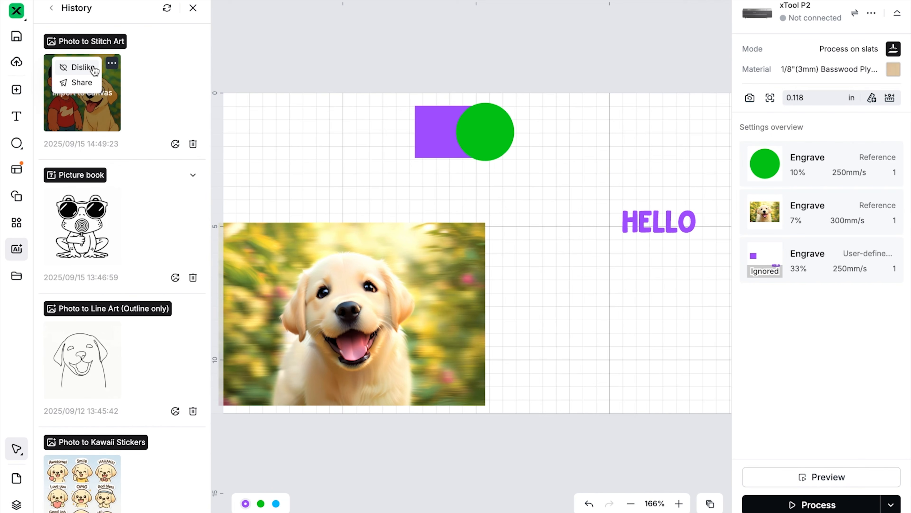
pyautogui.moveTo(98, 237)
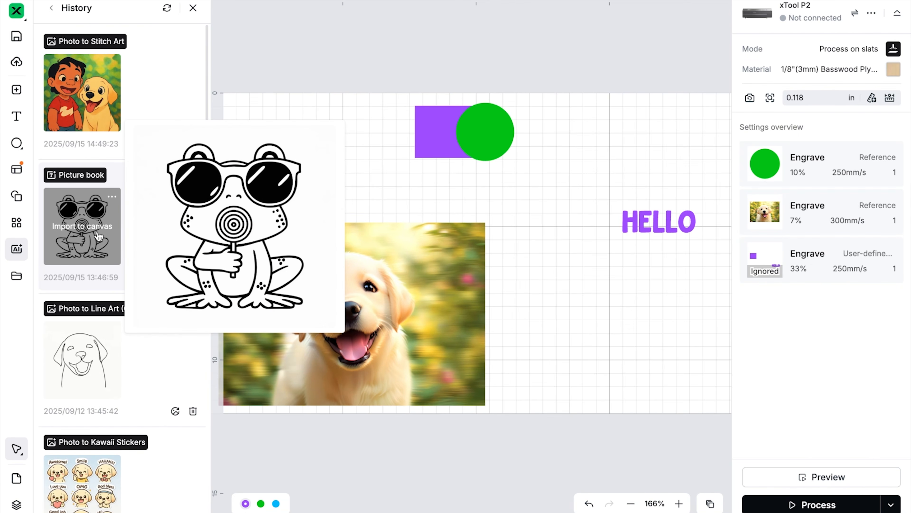
pyautogui.click(112, 198)
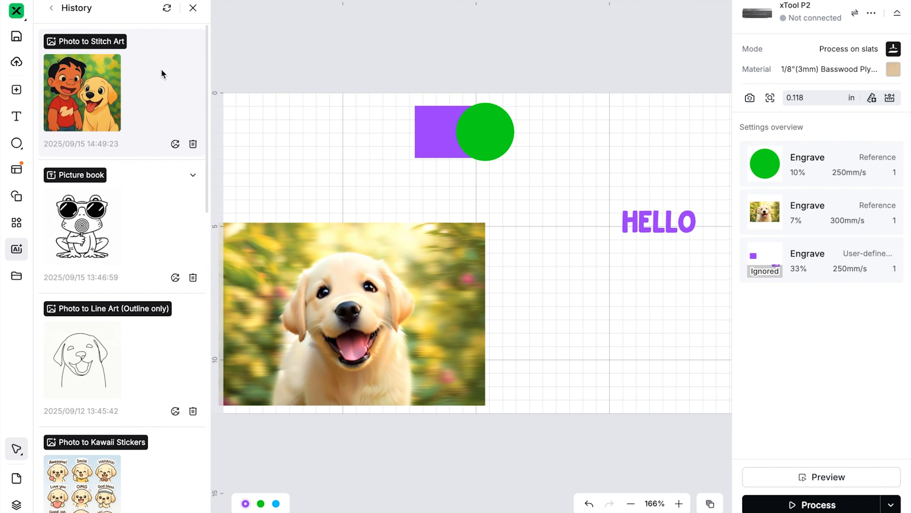
# - Review the Dislike option for the Photo to Stitch Art image, decline disposing of it, and return to the main AImake view
pyautogui.click(113, 63)
pyautogui.moveTo(115, 72)
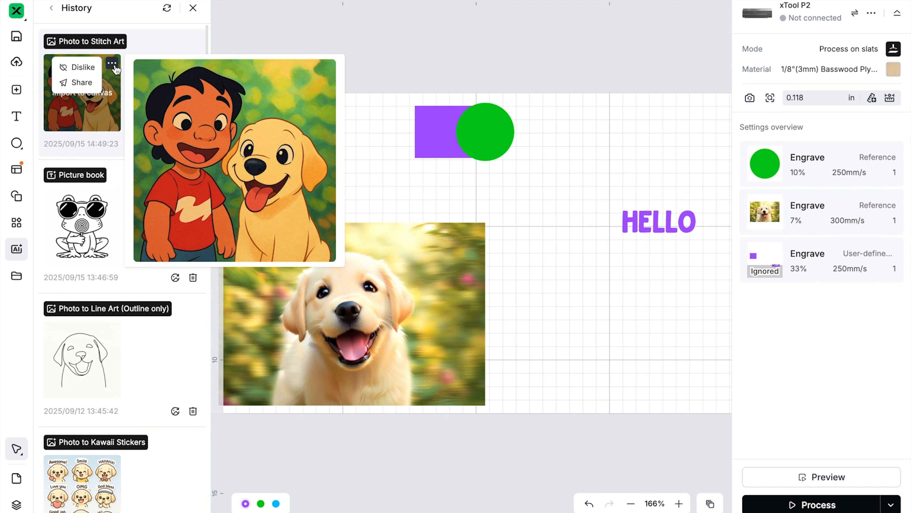
pyautogui.click(83, 67)
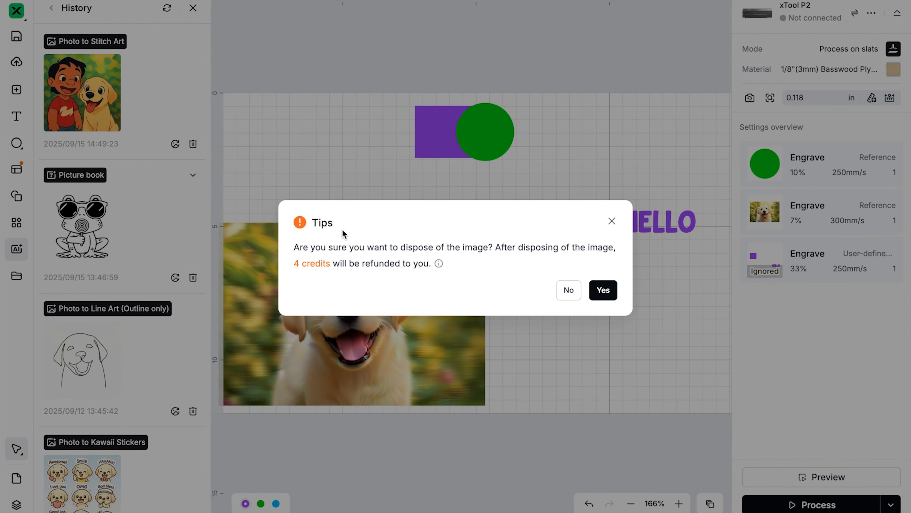
pyautogui.click(569, 290)
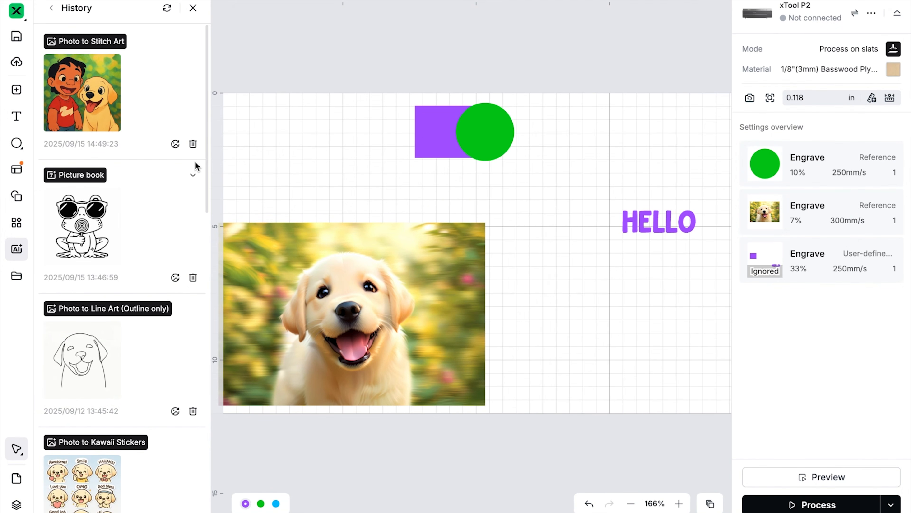
pyautogui.click(51, 8)
pyautogui.click(109, 69)
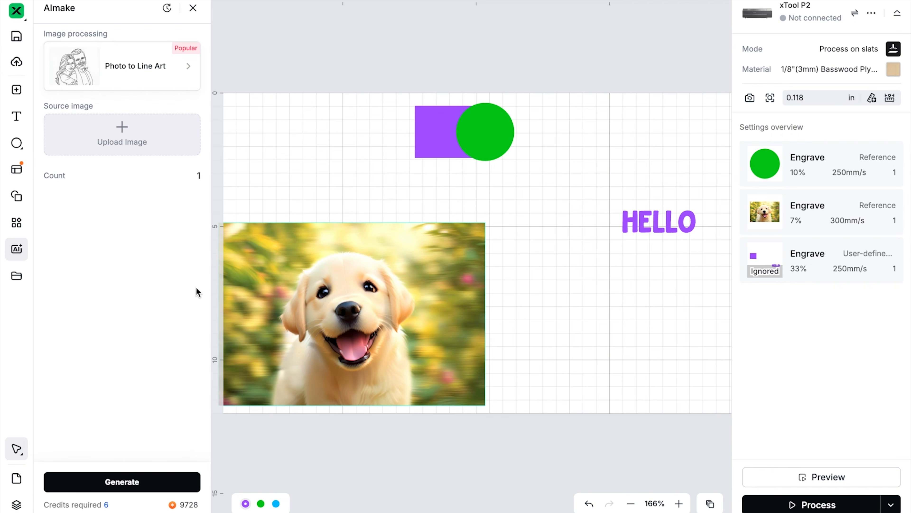
# - Open the Applications list and review the descriptions of Smart nesting, Measurement and Batch fill
pyautogui.click(18, 225)
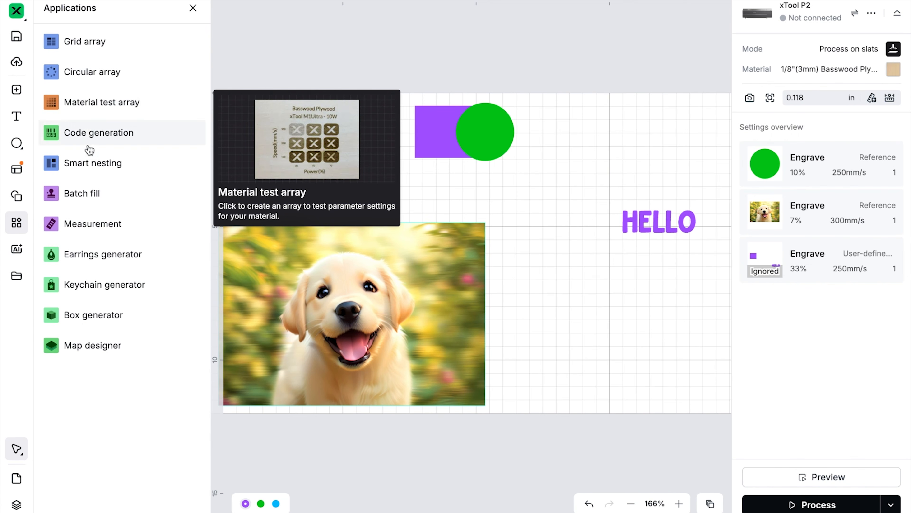
pyautogui.moveTo(86, 165)
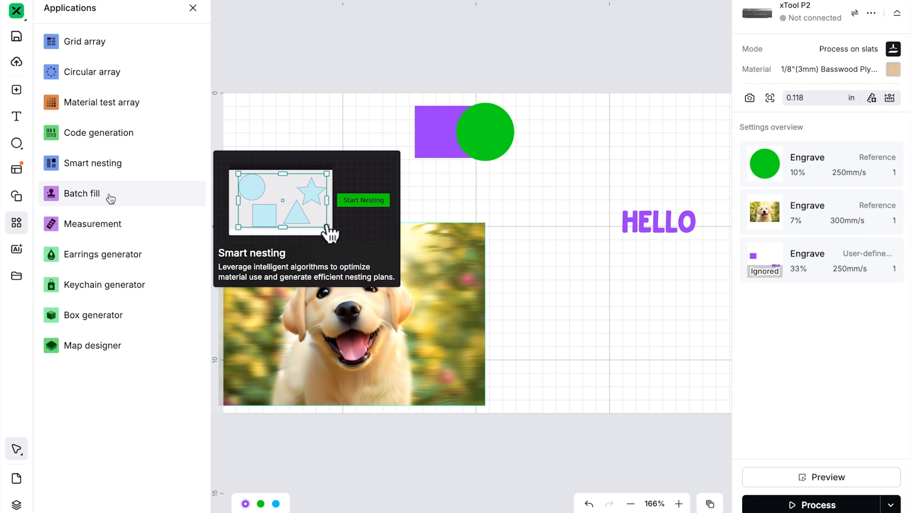
pyautogui.moveTo(104, 230)
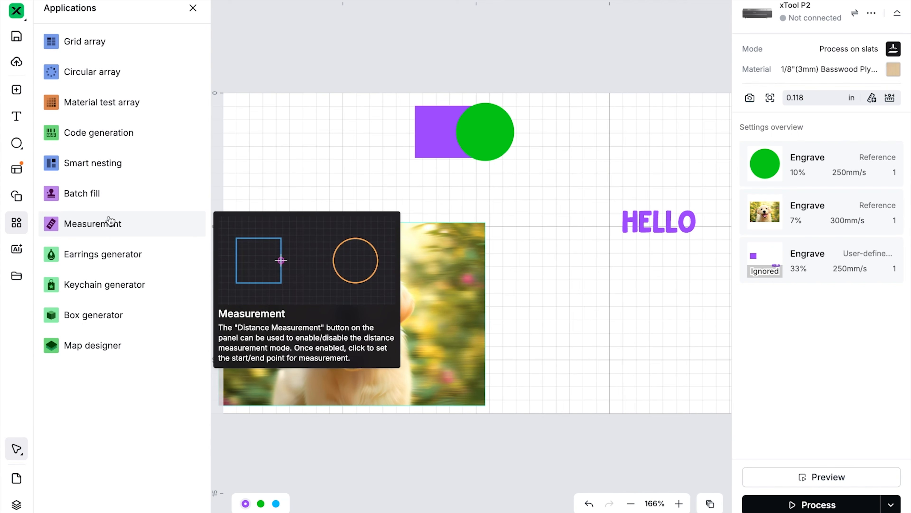
pyautogui.moveTo(81, 197)
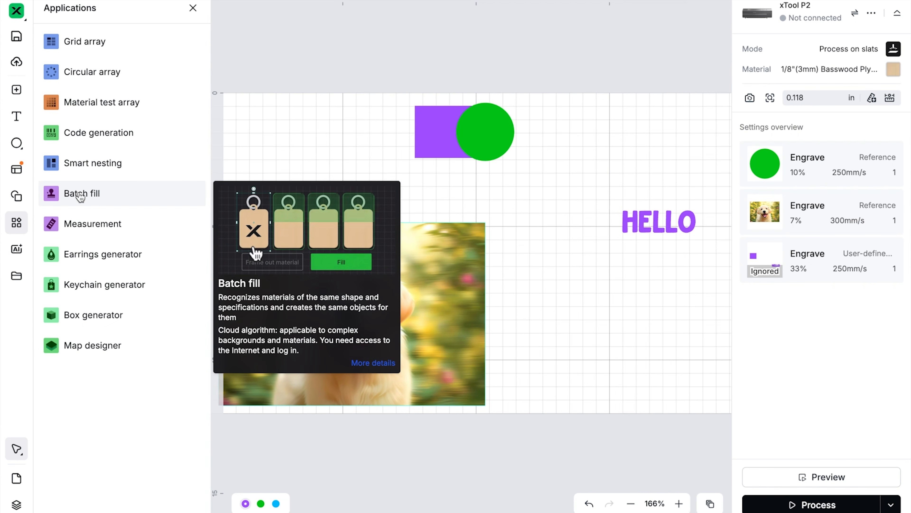
# - Check for batch fill updates under About xTool Studio in the software settings, and close the settings
pyautogui.click(13, 11)
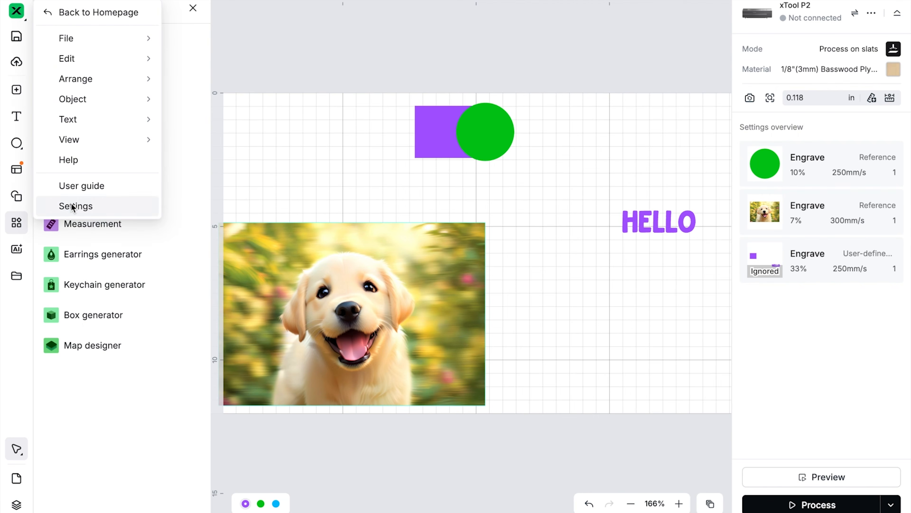
pyautogui.click(71, 204)
pyautogui.click(291, 181)
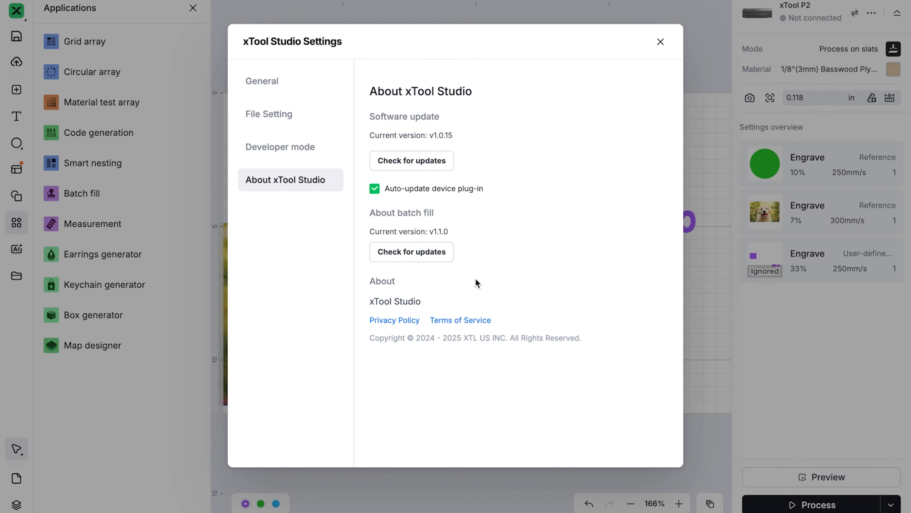
pyautogui.click(416, 252)
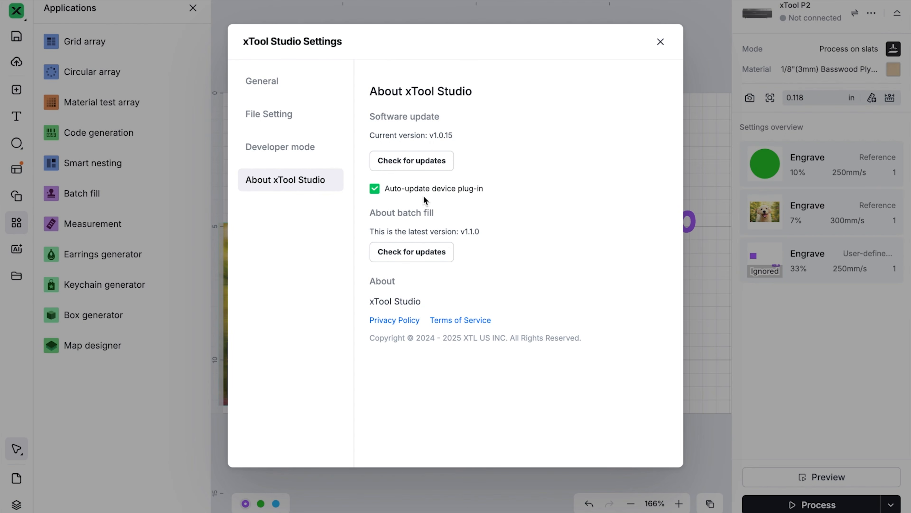
pyautogui.click(660, 41)
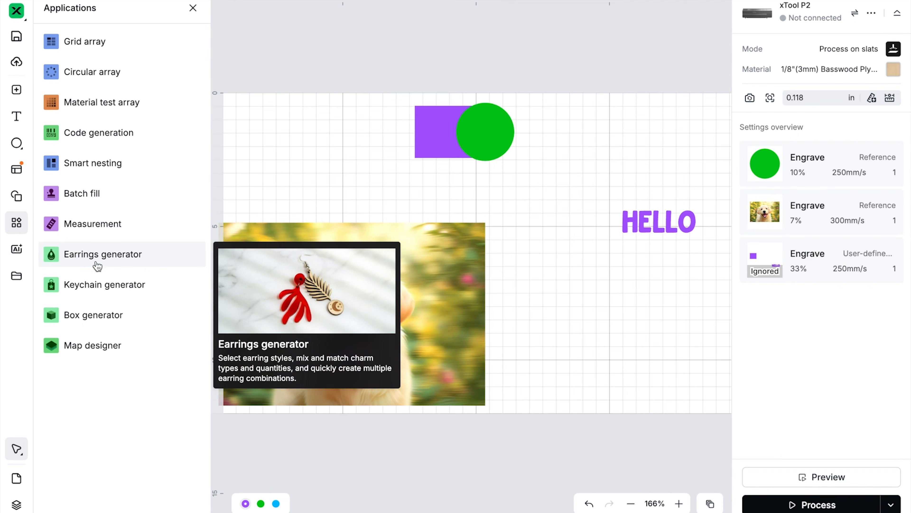
# - Open the Keychain generator with the letter A alphabet template and set the keychain size to 2.5 in
pyautogui.click(90, 290)
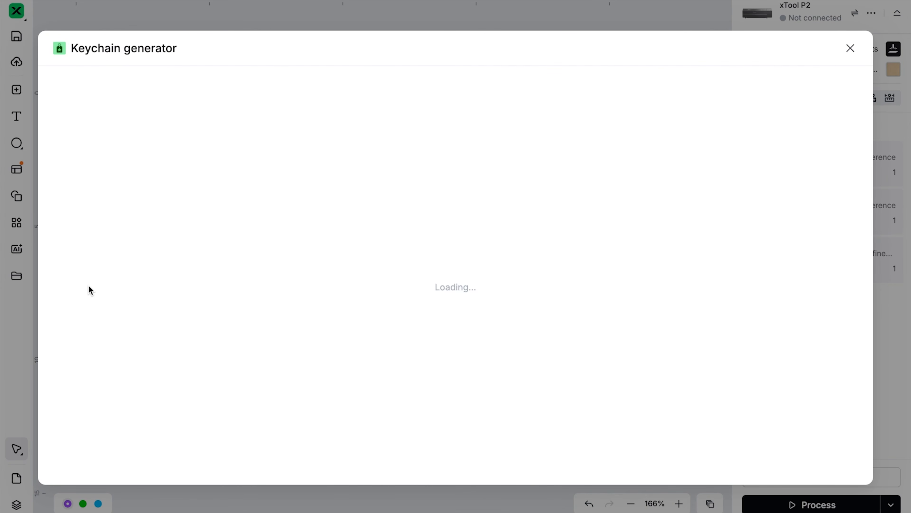
pyautogui.scroll(-10, 118, 256)
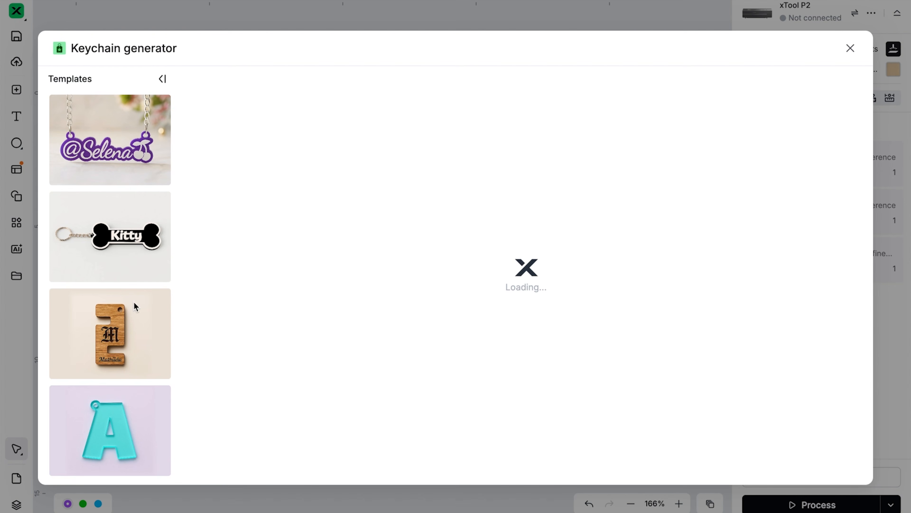
pyautogui.click(107, 431)
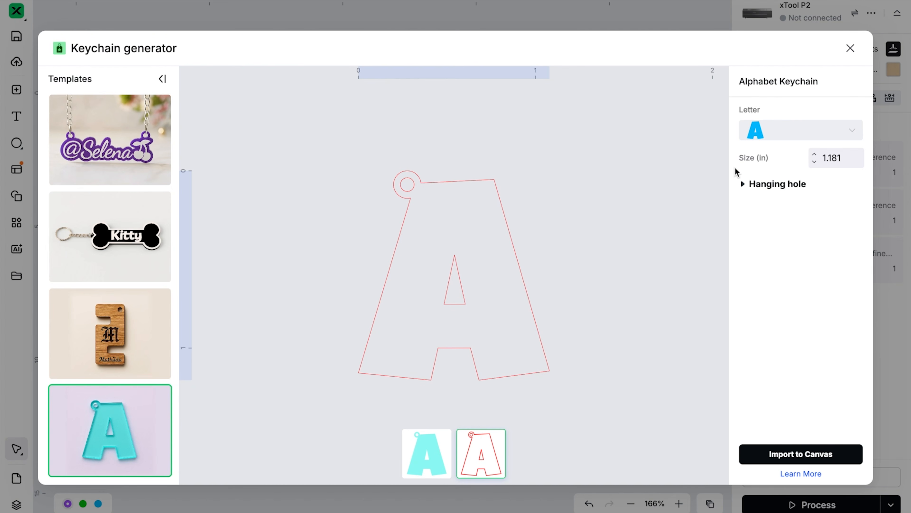
pyautogui.click(790, 136)
pyautogui.click(804, 163)
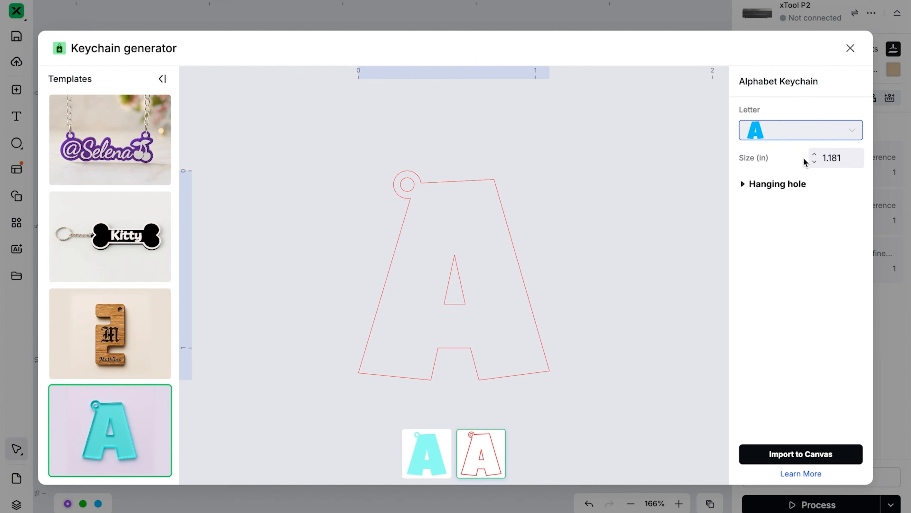
pyautogui.click(835, 155)
pyautogui.write('2.5')
pyautogui.press('Return')
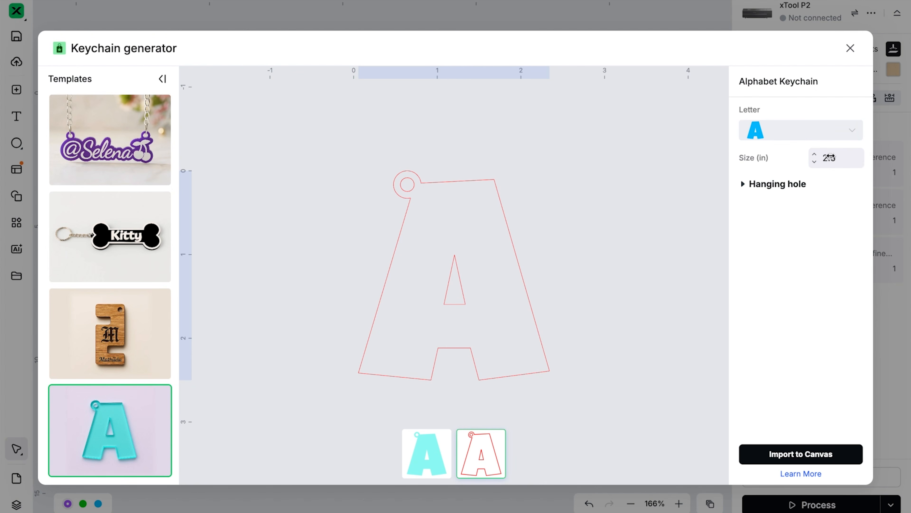
# - Show the hanging hole settings, switch the hole off and back on, and set its hole size to 0.336 in
pyautogui.click(744, 185)
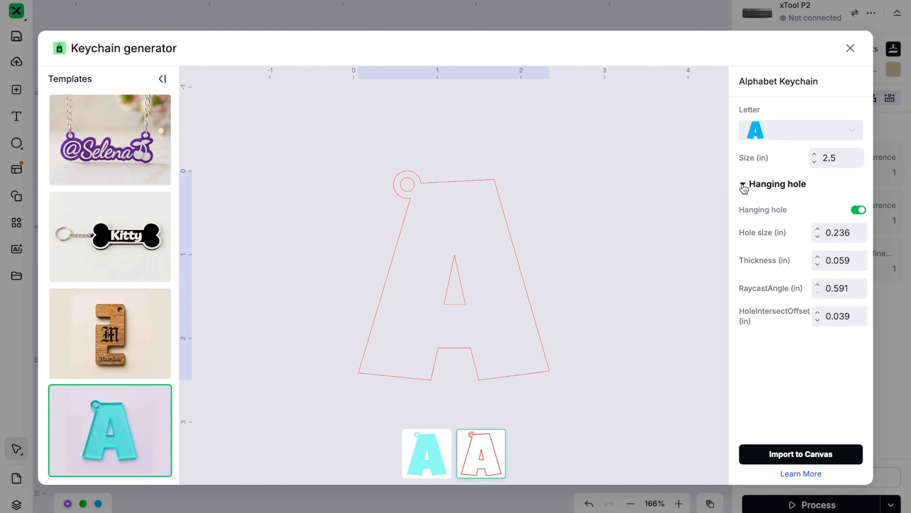
pyautogui.click(858, 210)
pyautogui.click(859, 211)
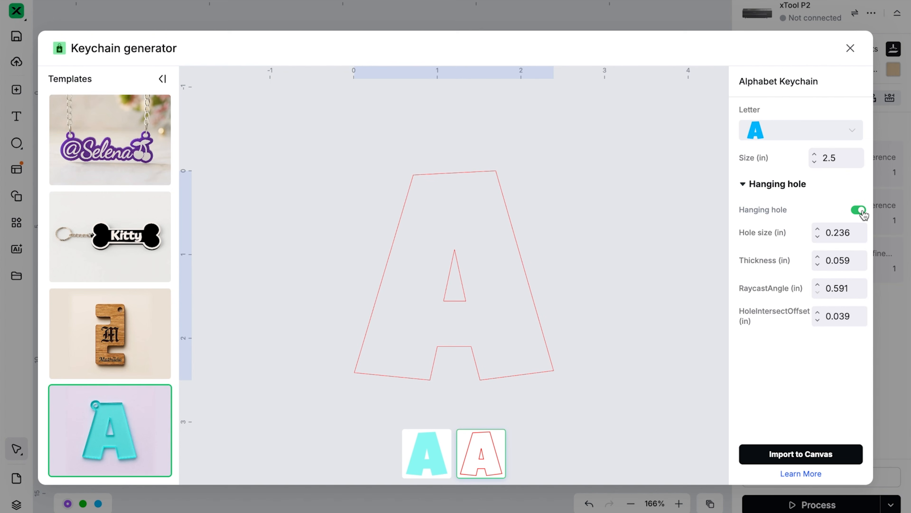
pyautogui.click(836, 240)
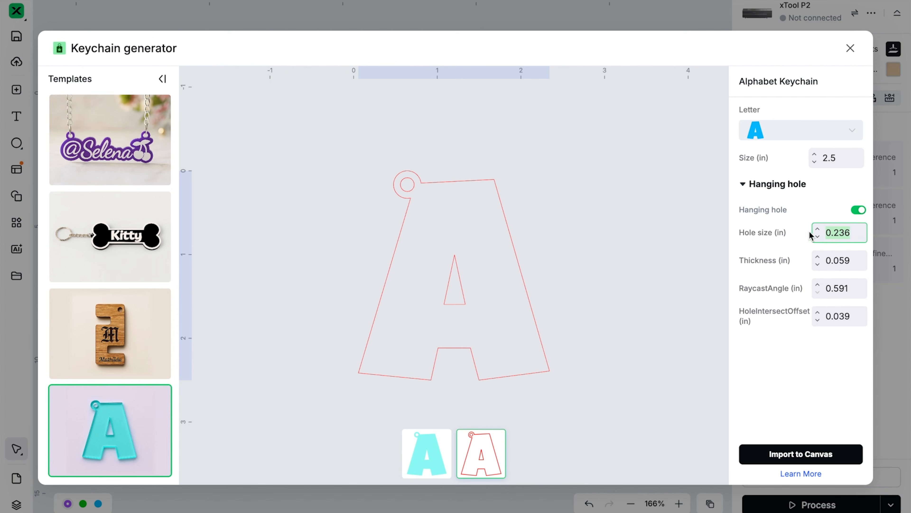
pyautogui.click(818, 229)
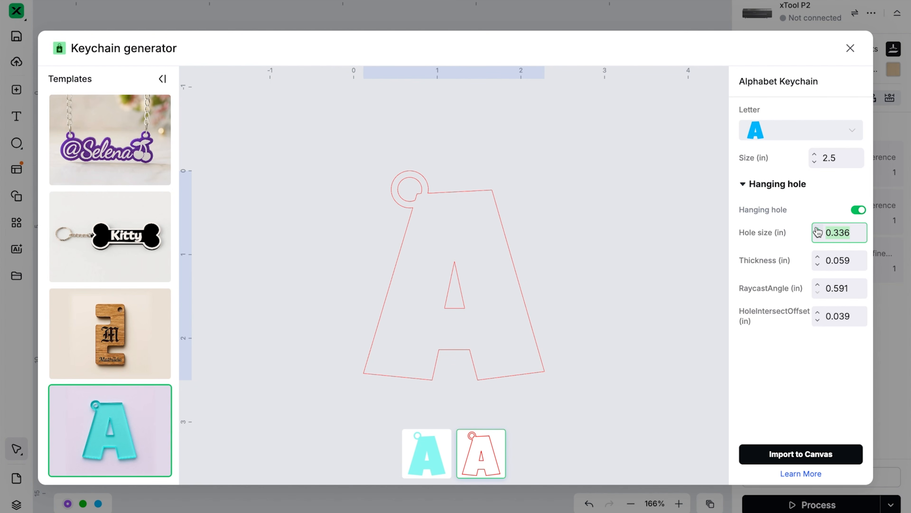
# - Try a few thickness values for the hanging hole and set its thickness to 0.099 in
pyautogui.click(818, 258)
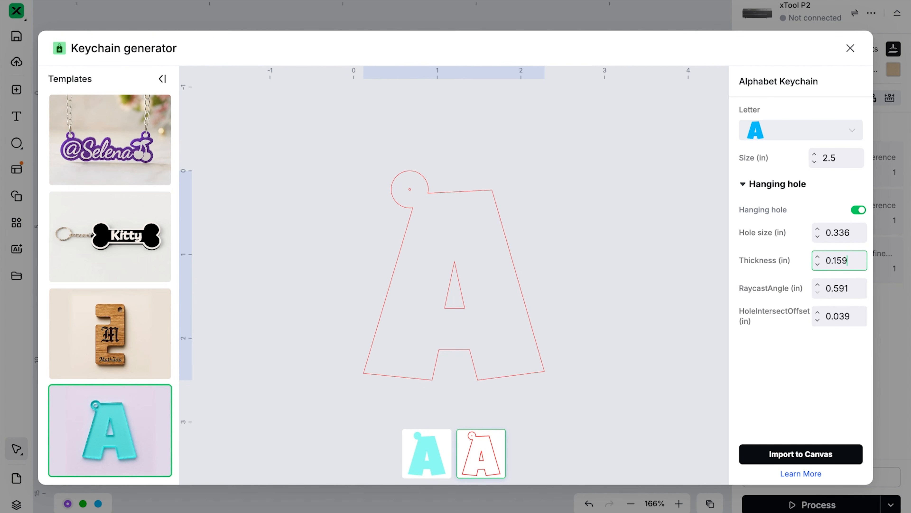
pyautogui.press('BackSpace')
pyautogui.press('BackSpace')
pyautogui.press('BackSpace')
pyautogui.press('Tab')
pyautogui.doubleClick(836, 260)
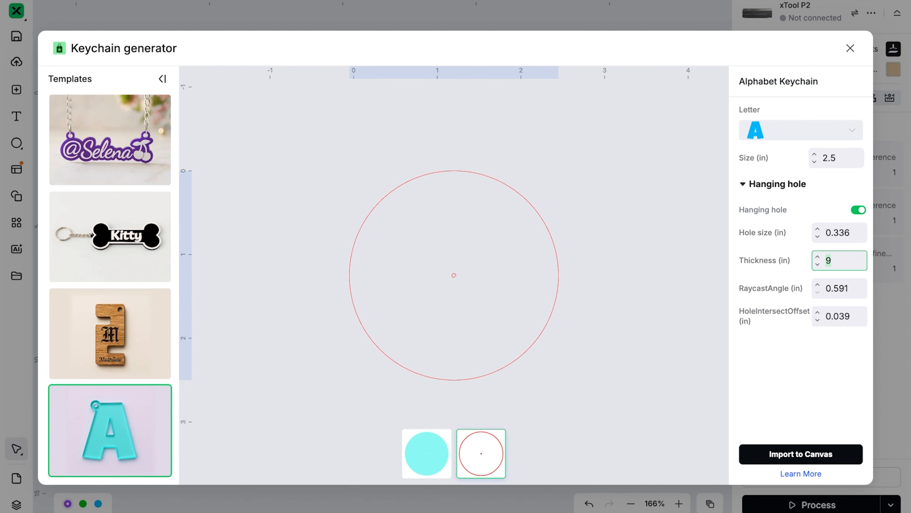
pyautogui.write('0.09')
pyautogui.press('Tab')
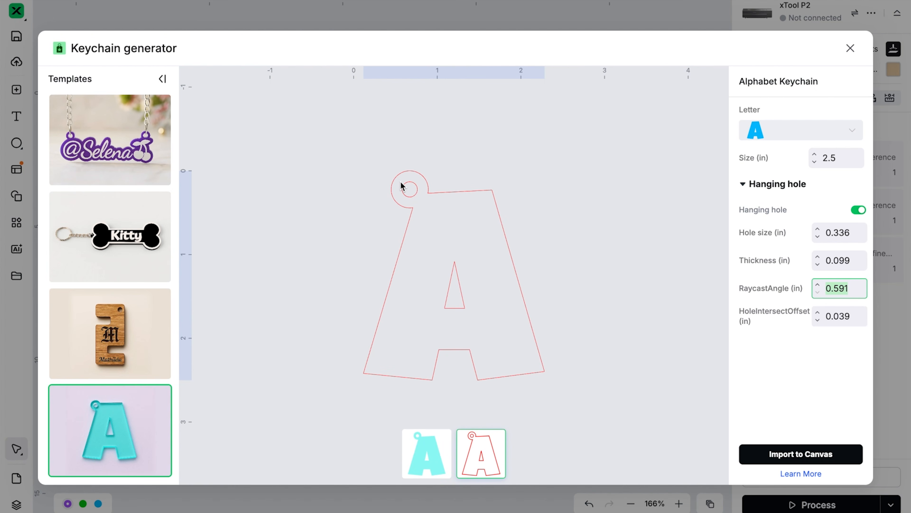
# - Set RaycastAngle to 1.591 and HoleIntersectOffset to 0.039 for the hanging hole, and import the keychain to the canvas
pyautogui.click(818, 285)
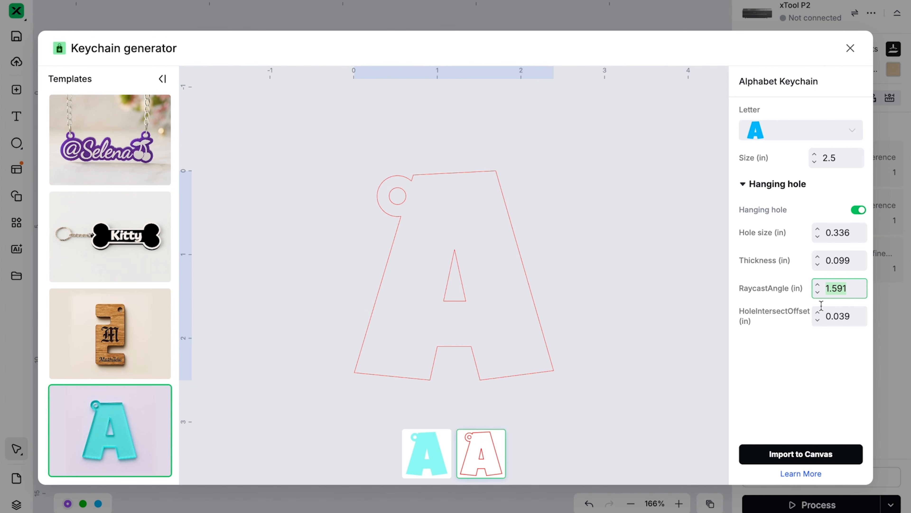
pyautogui.click(817, 313)
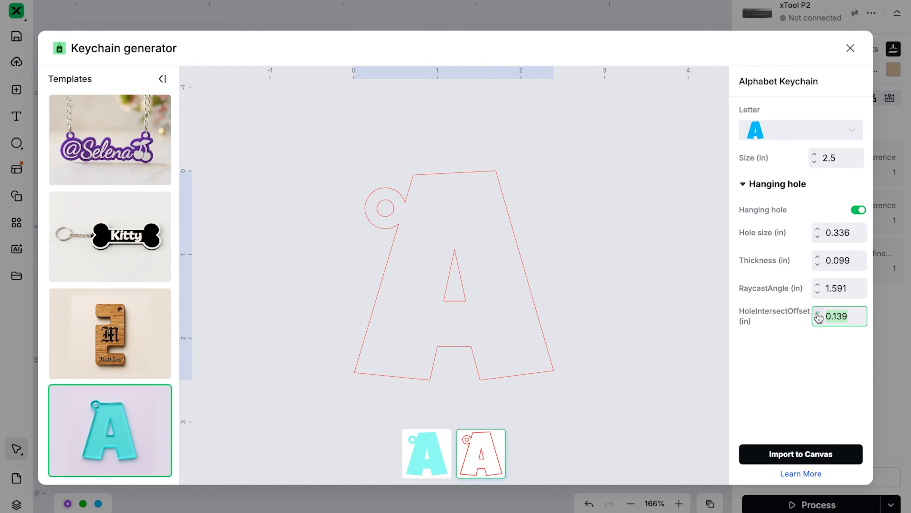
pyautogui.click(818, 313)
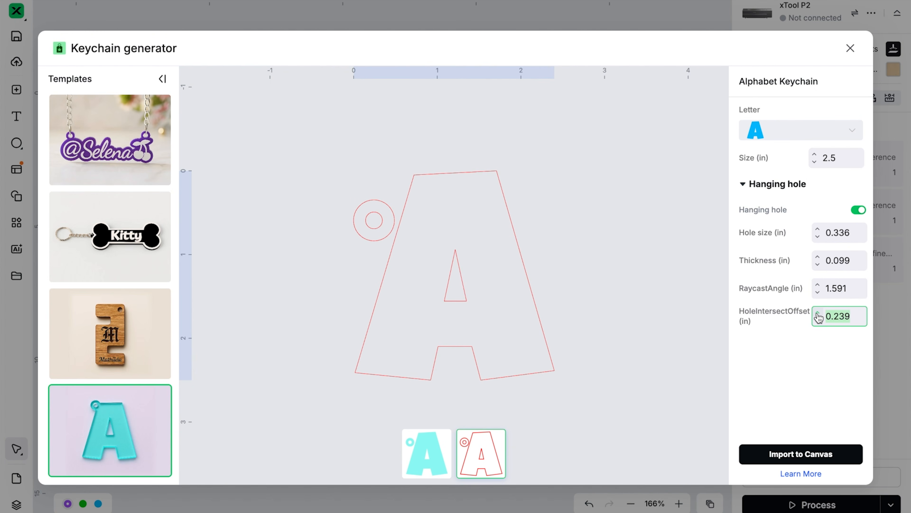
pyautogui.click(817, 320)
pyautogui.click(818, 321)
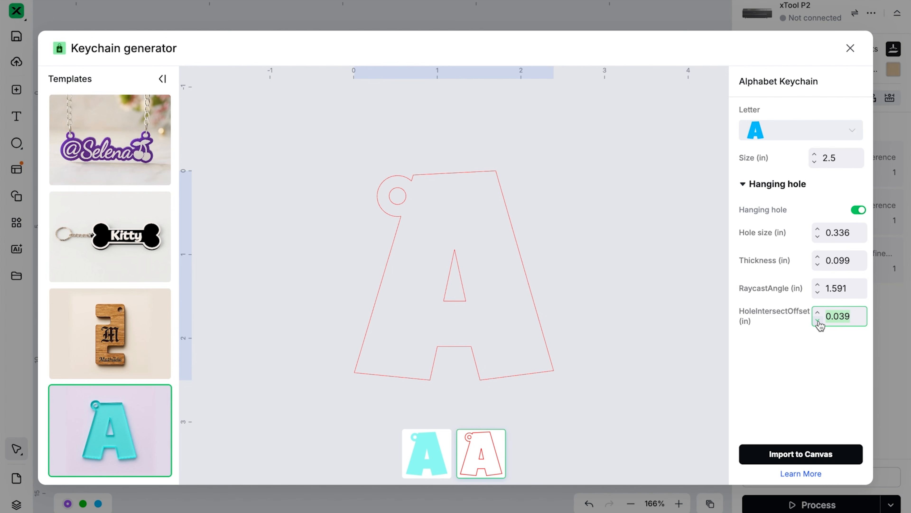
pyautogui.click(783, 453)
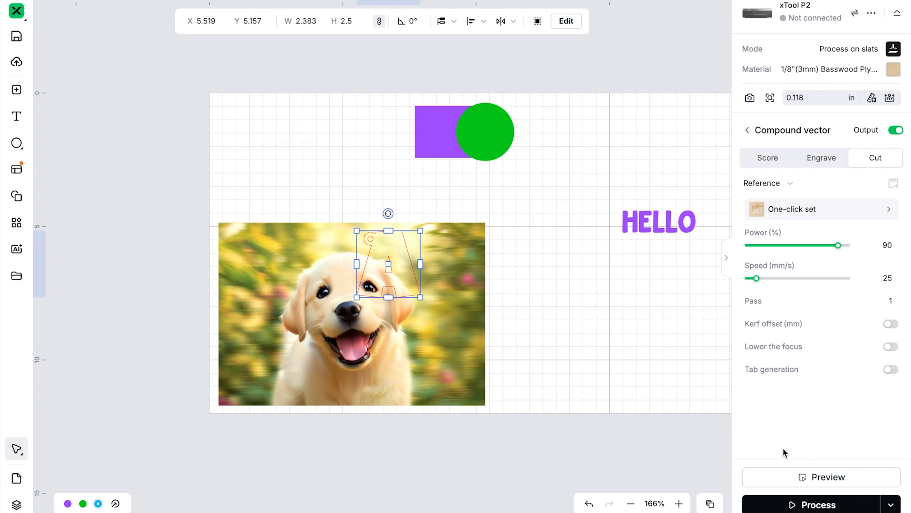
# - Delete the purple rectangle, green circle, puppy photo and HELLO text, and move the keychain to about X 10.077, Y 4.754 in
pyautogui.click(277, 366)
pyautogui.moveTo(410, 92); pyautogui.dragTo(495, 170)
pyautogui.press('Delete')
pyautogui.click(448, 297)
pyautogui.press('Delete')
pyautogui.click(661, 226)
pyautogui.press('Delete')
pyautogui.moveTo(470, 304); pyautogui.dragTo(316, 302)
pyautogui.moveTo(248, 277); pyautogui.dragTo(369, 267)
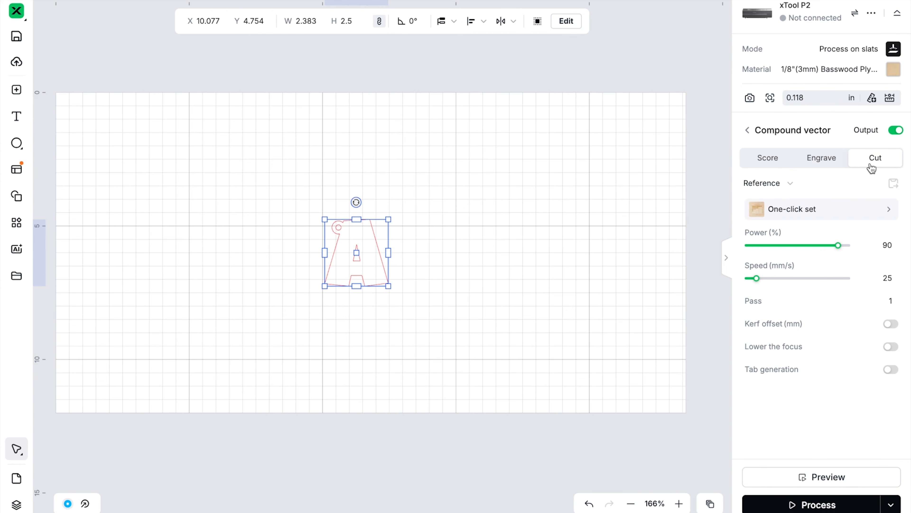
# - View the basswood One-click set cutting chart, then change the material to 1/8"(3mm) Red Acrylic and acknowledge the safety tip
pyautogui.click(823, 212)
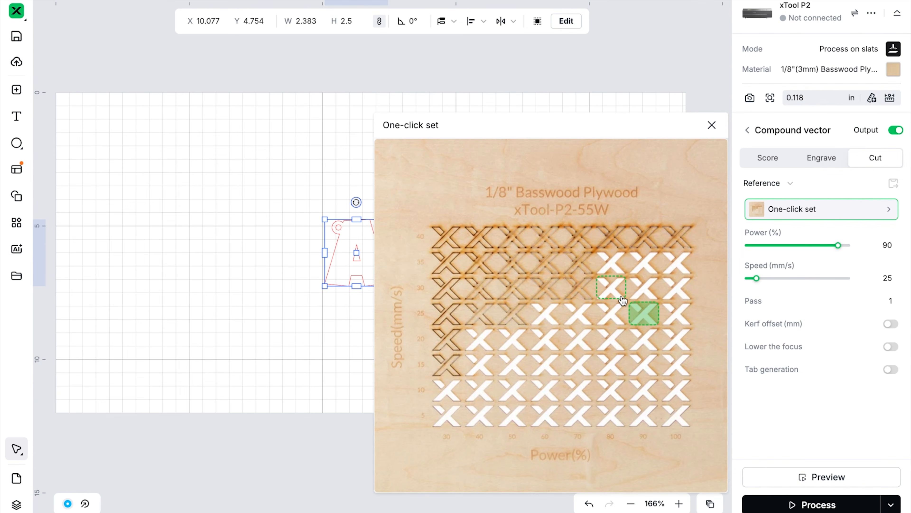
pyautogui.moveTo(622, 300)
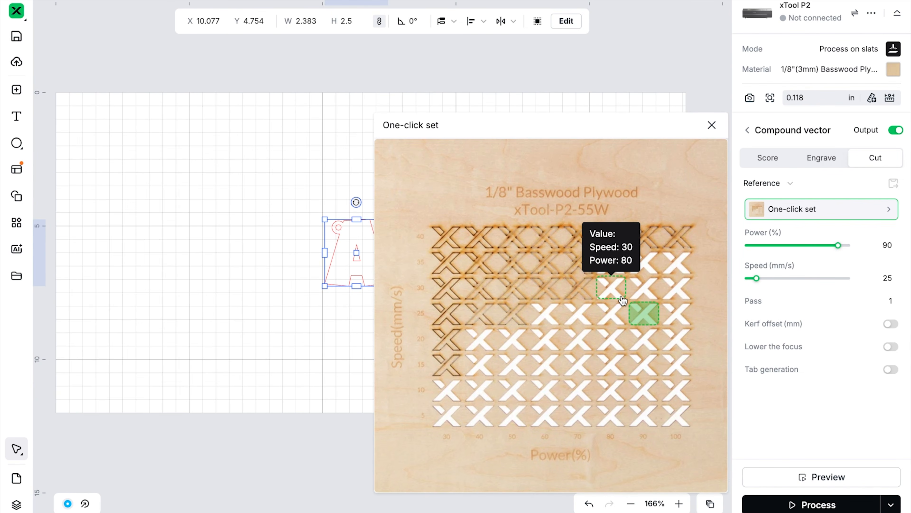
pyautogui.click(857, 70)
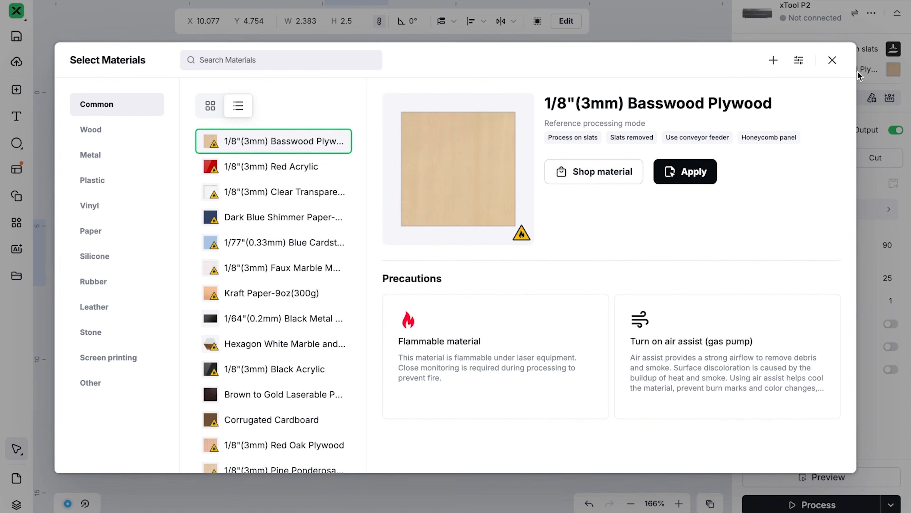
pyautogui.click(309, 178)
pyautogui.click(696, 173)
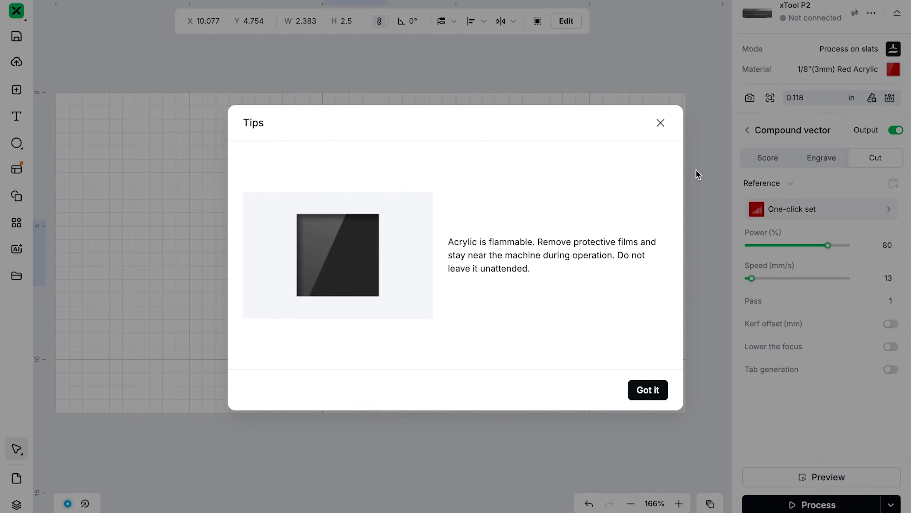
pyautogui.click(648, 392)
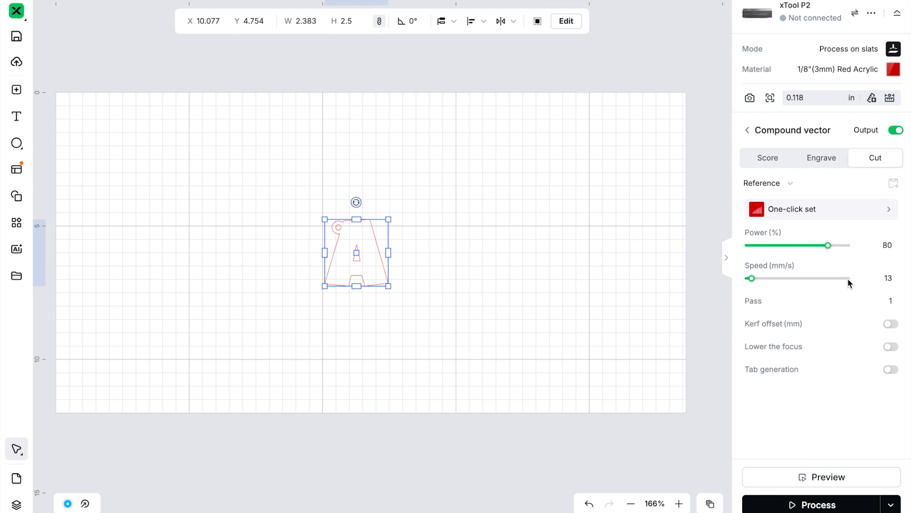
# - Examine the One-click set cutting chart of speed and power combinations for the red acrylic
pyautogui.click(856, 211)
pyautogui.moveTo(573, 337)
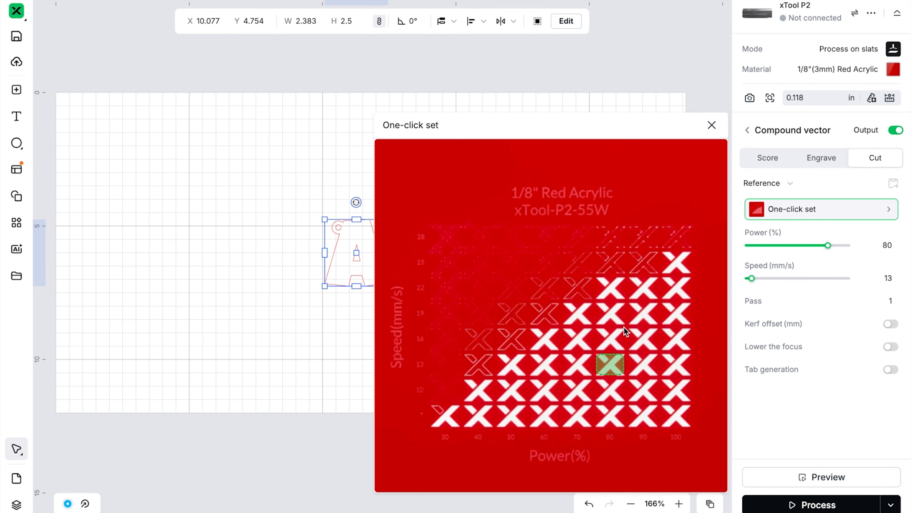
pyautogui.click(712, 125)
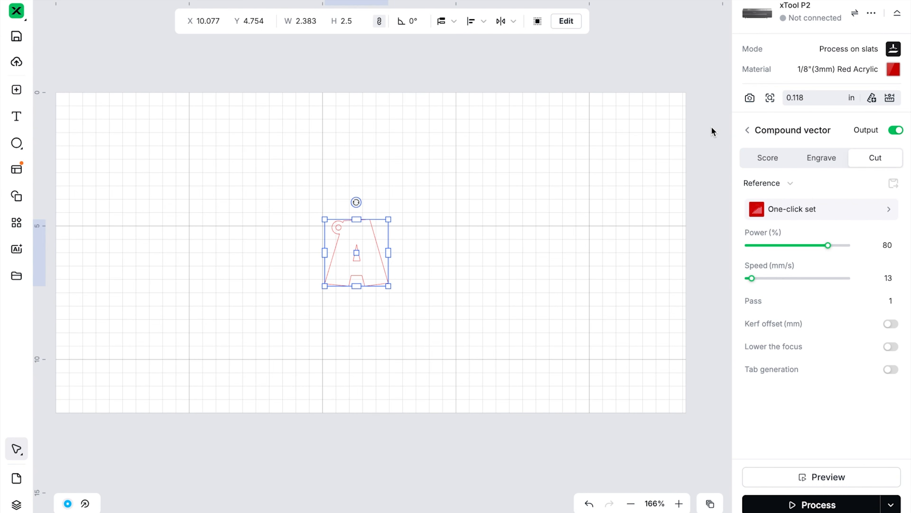
# - Switch the keychain to Engrave and examine the One-click set engraving chart for red acrylic
pyautogui.click(809, 160)
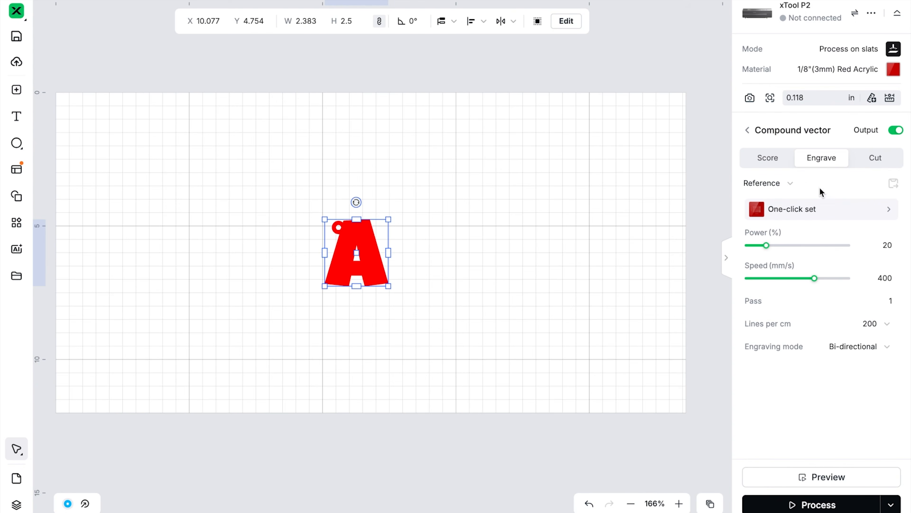
pyautogui.click(814, 211)
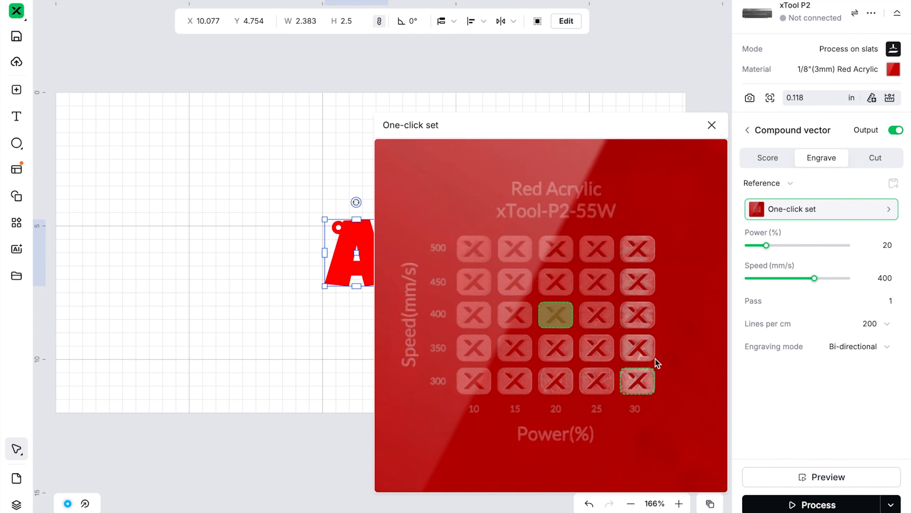
pyautogui.moveTo(654, 361)
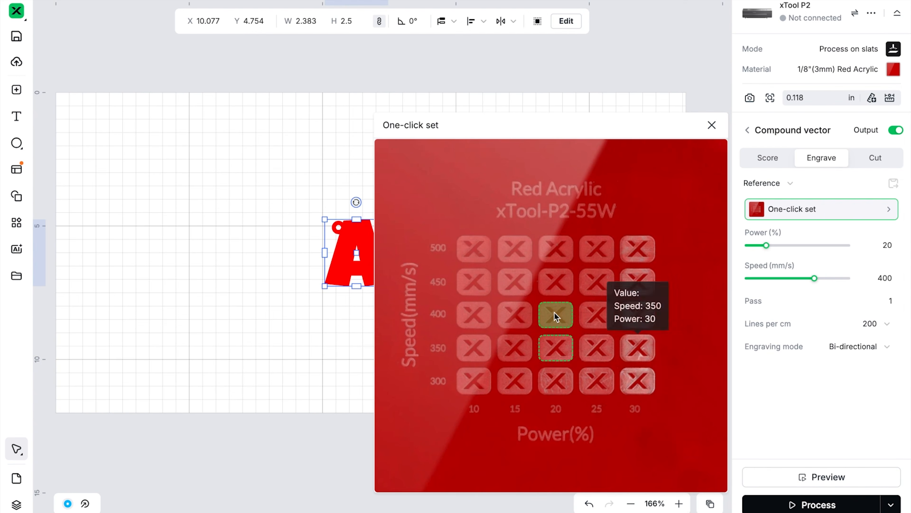
pyautogui.click(712, 125)
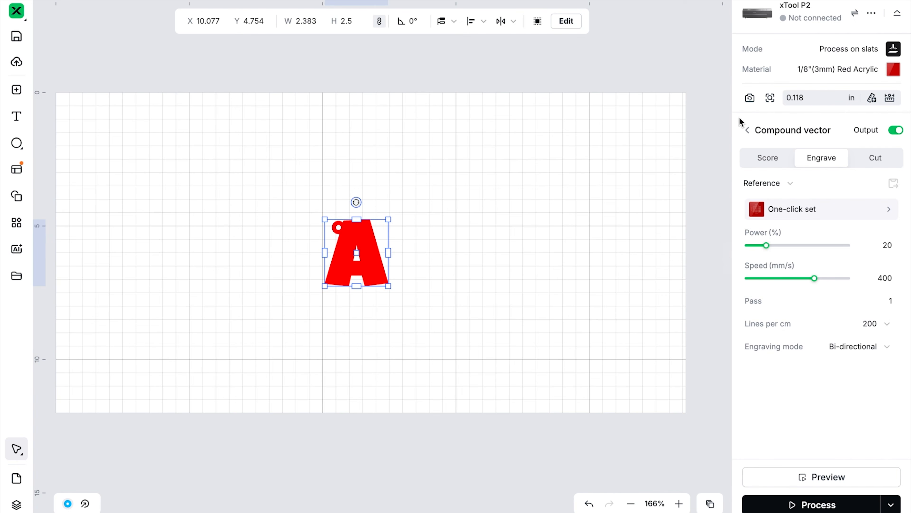
# - Set the keychain back to Cut and inspect the simulated result in the preview from several angles
pyautogui.click(805, 480)
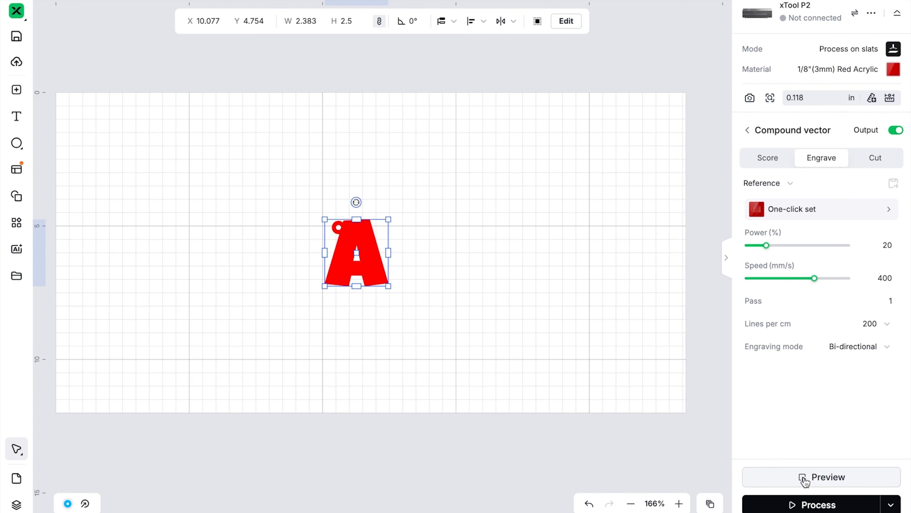
pyautogui.click(875, 158)
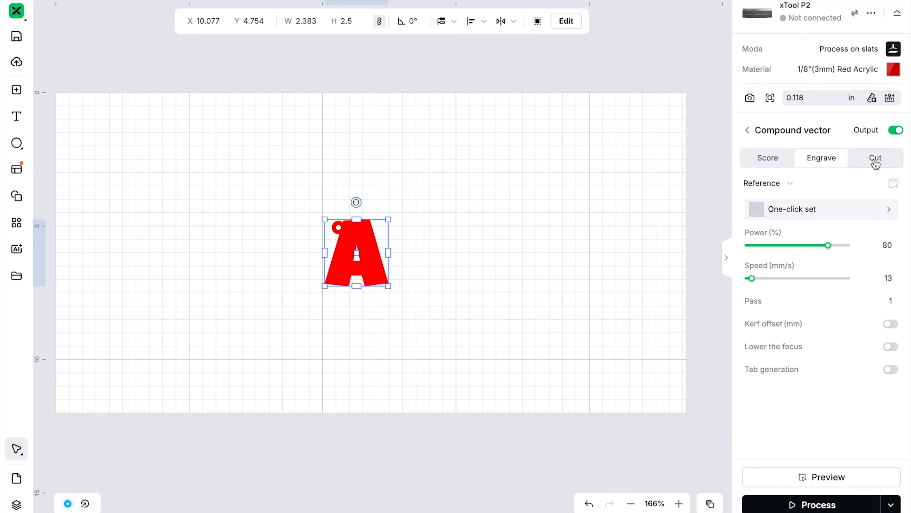
pyautogui.click(798, 482)
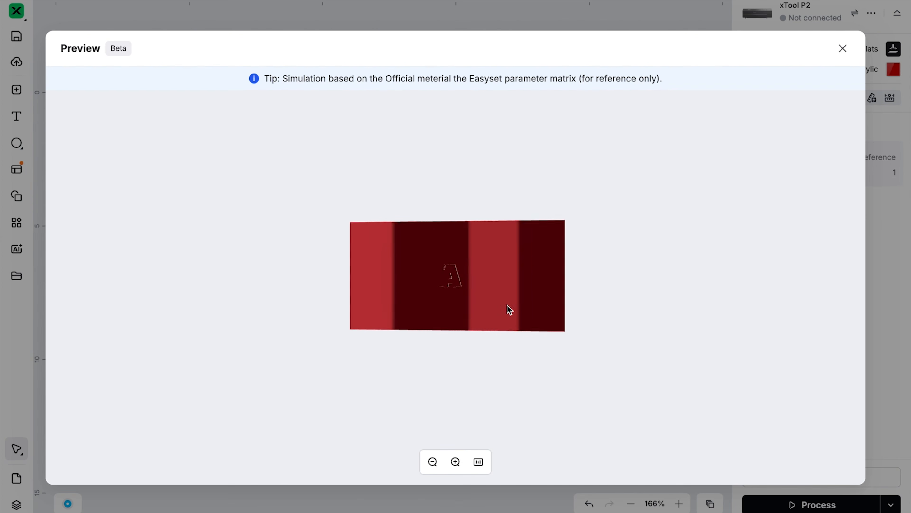
pyautogui.moveTo(507, 304); pyautogui.dragTo(442, 327)
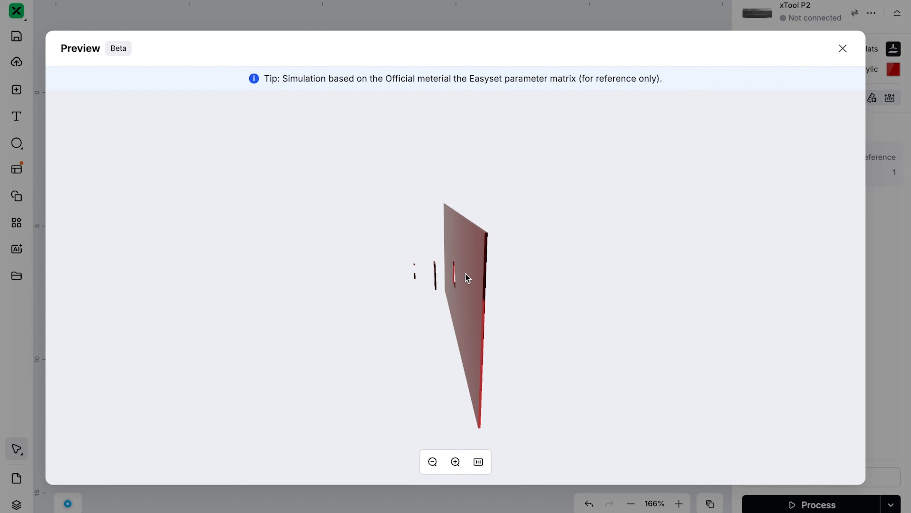
pyautogui.moveTo(468, 277); pyautogui.dragTo(541, 264)
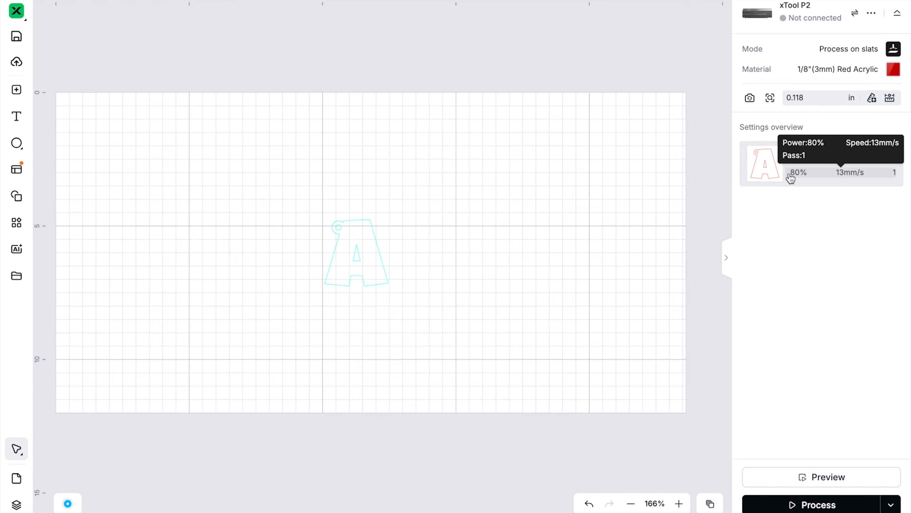
# - Reopen the keychain's cut settings, try lower power values and set the cut power to 8%
pyautogui.click(790, 175)
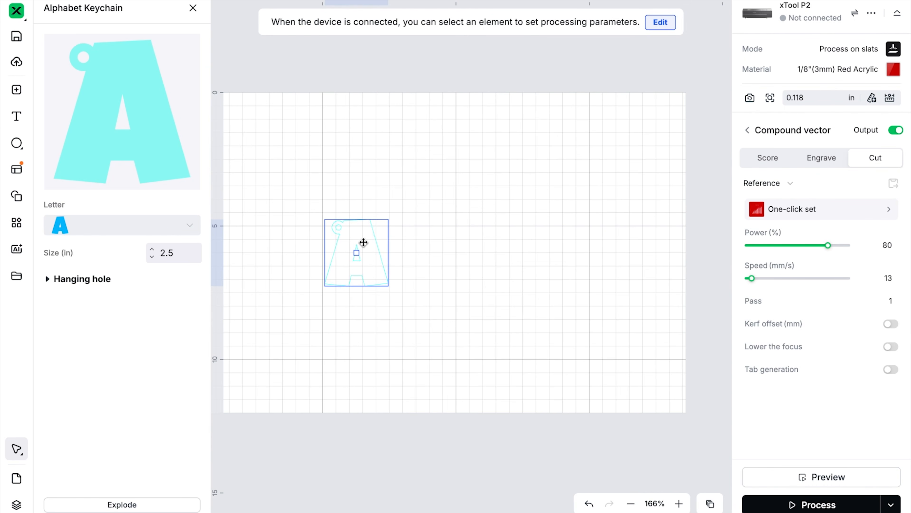
pyautogui.click(126, 236)
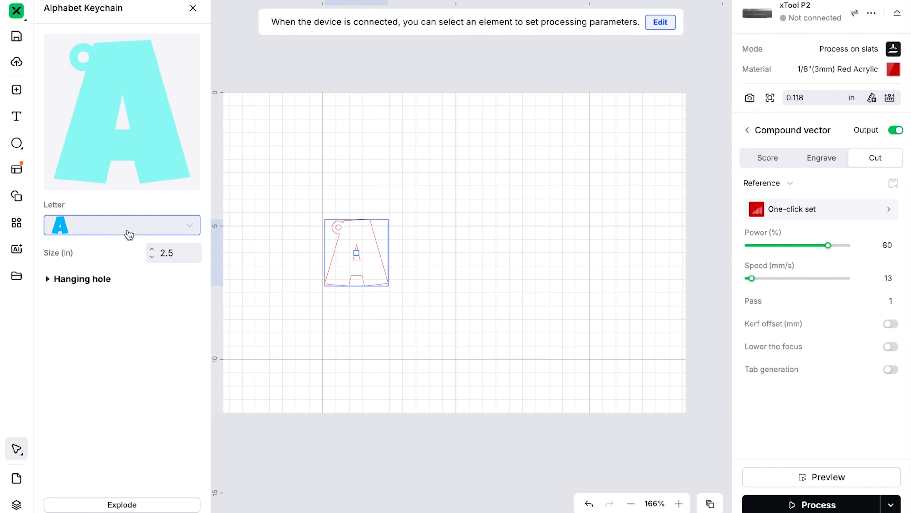
pyautogui.click(275, 203)
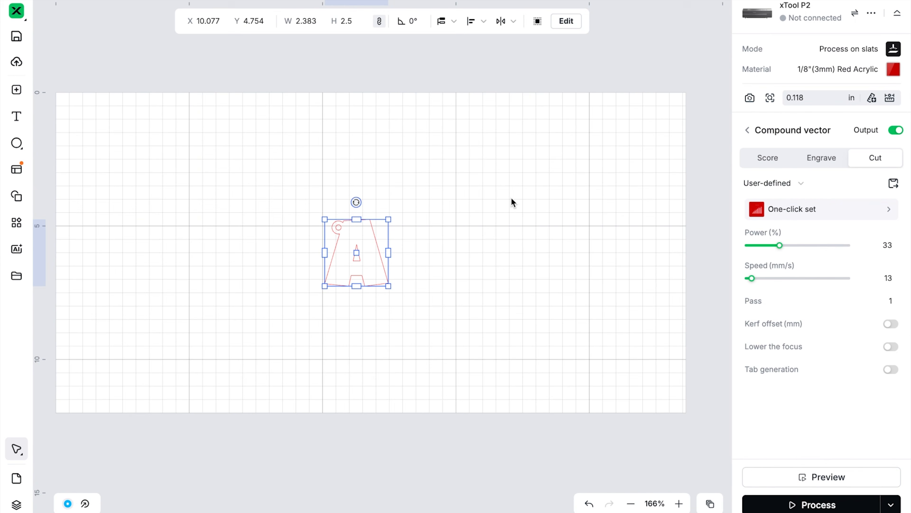
pyautogui.click(767, 246)
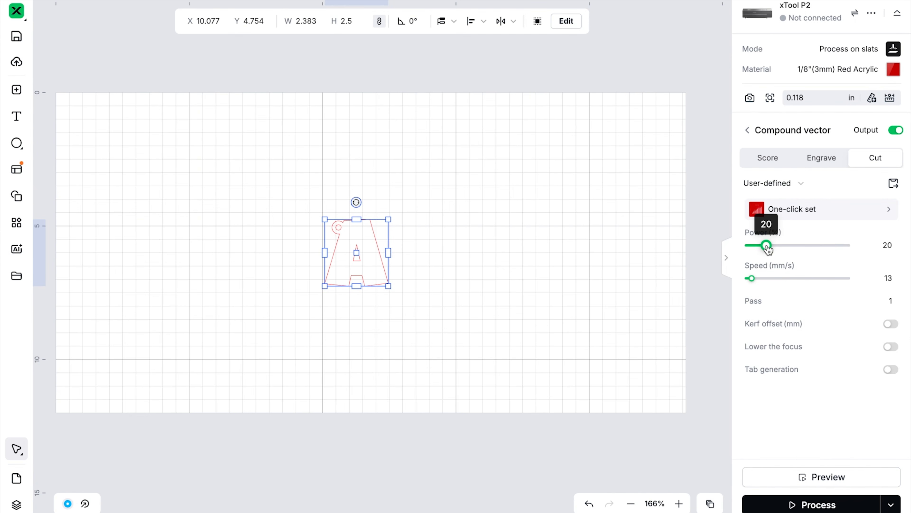
pyautogui.moveTo(767, 245)
pyautogui.mouseDown()
pyautogui.moveTo(879, 244)
pyautogui.moveTo(730, 246)
pyautogui.moveTo(763, 247)
pyautogui.mouseUp()
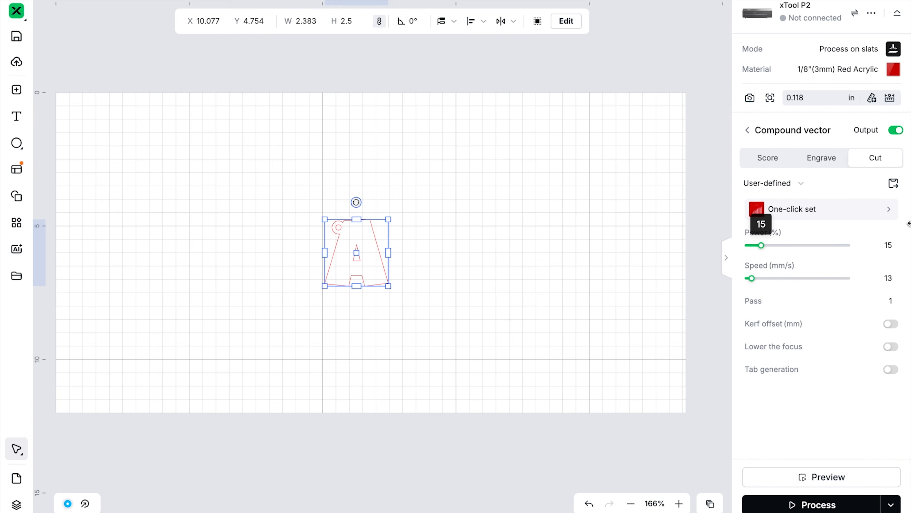
pyautogui.click(888, 245)
pyautogui.write('8')
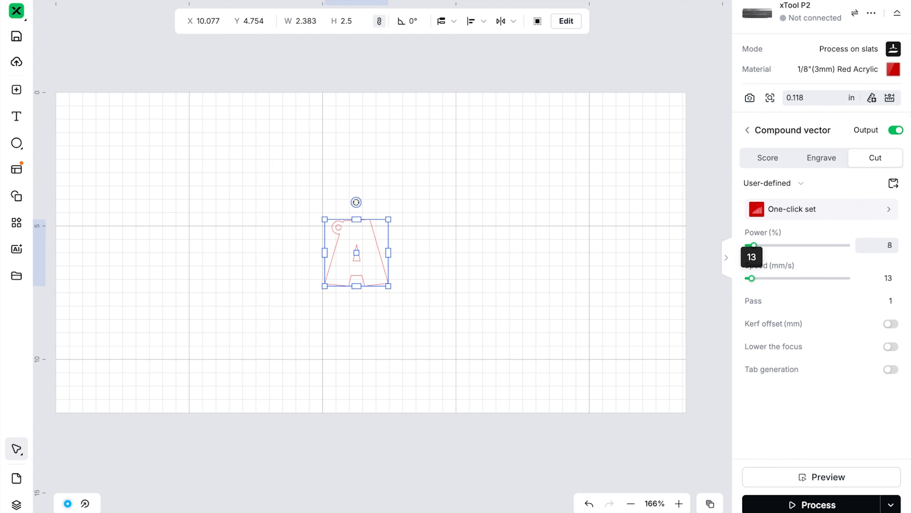
pyautogui.click(484, 202)
pyautogui.click(370, 245)
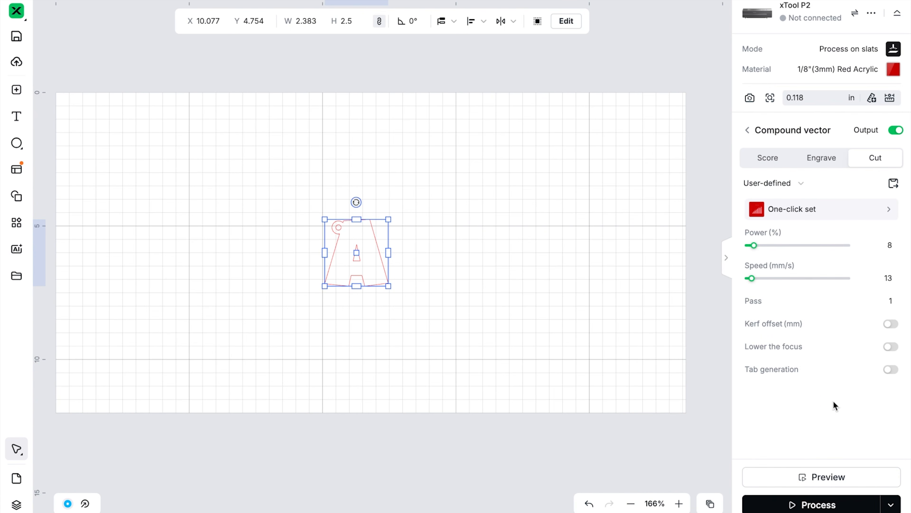
# - Preview the low-power cut, review the Smart Detect result and return to check the settings
pyautogui.click(825, 478)
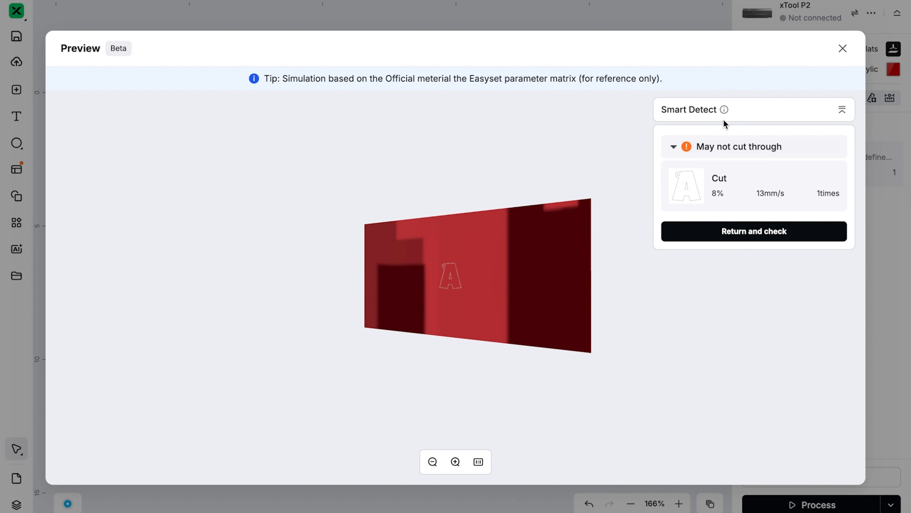
pyautogui.moveTo(533, 297)
pyautogui.mouseDown()
pyautogui.moveTo(452, 310)
pyautogui.moveTo(523, 302)
pyautogui.mouseUp()
pyautogui.click(716, 233)
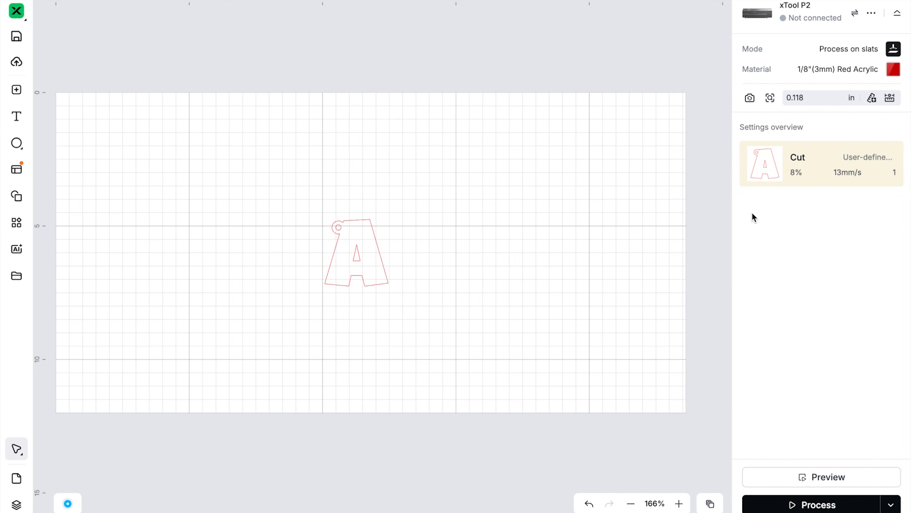
# - Set the keychain's cut power to 90% and close its Alphabet Keychain settings
pyautogui.click(813, 171)
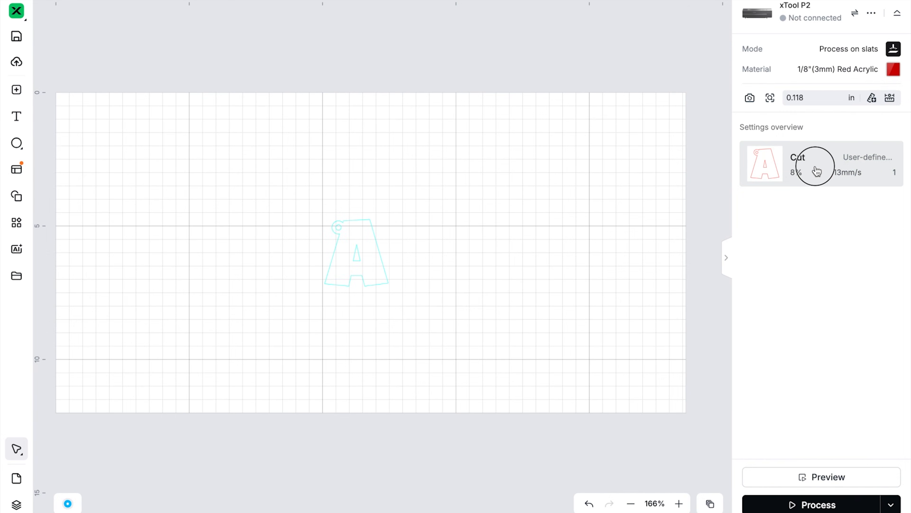
pyautogui.click(881, 244)
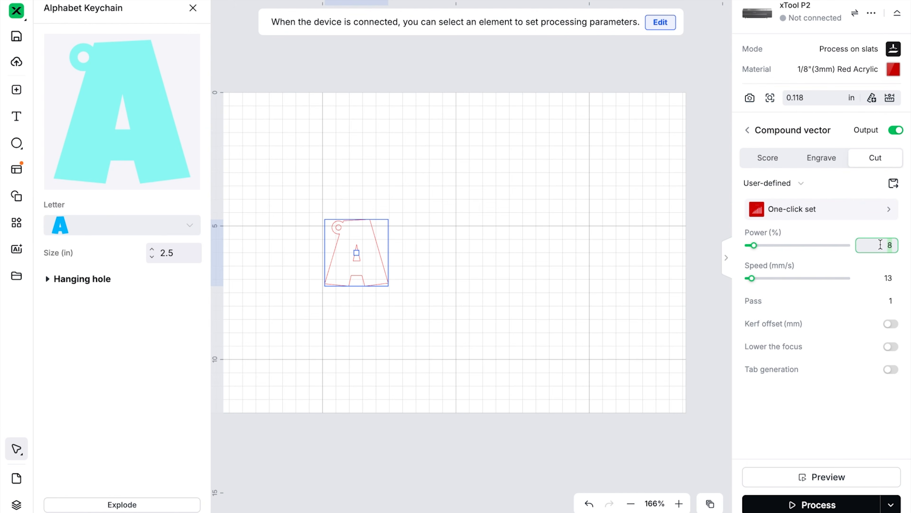
pyautogui.press('Tab')
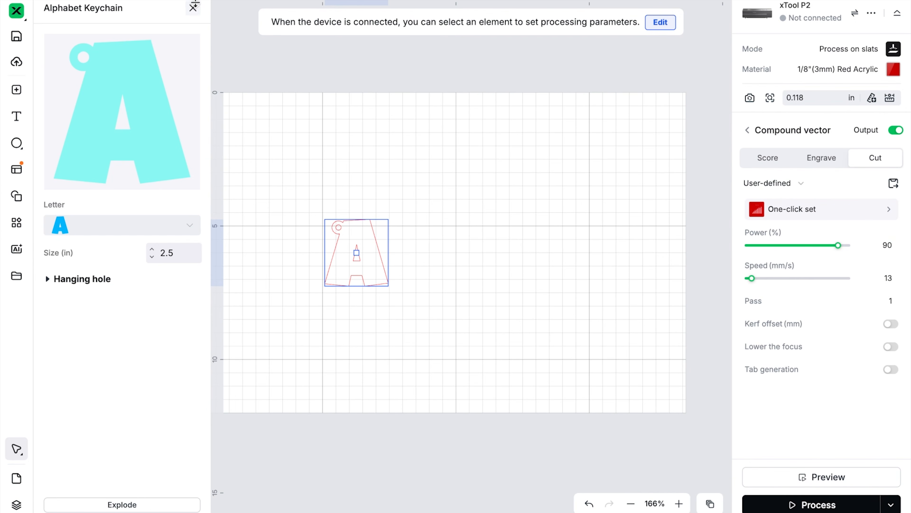
pyautogui.click(193, 8)
# - Preview the cut again with the raised power, rotate the simulated acrylic sheet and close the preview
pyautogui.click(808, 477)
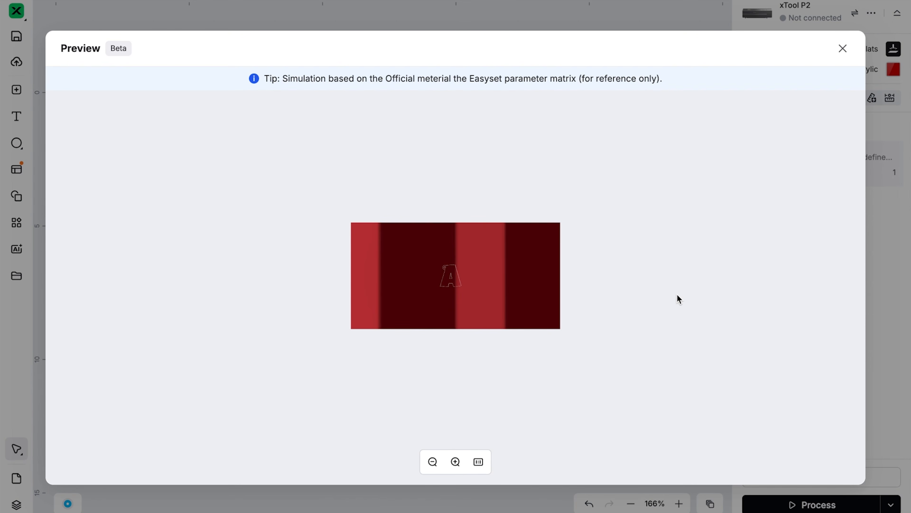
pyautogui.moveTo(620, 295); pyautogui.dragTo(520, 316)
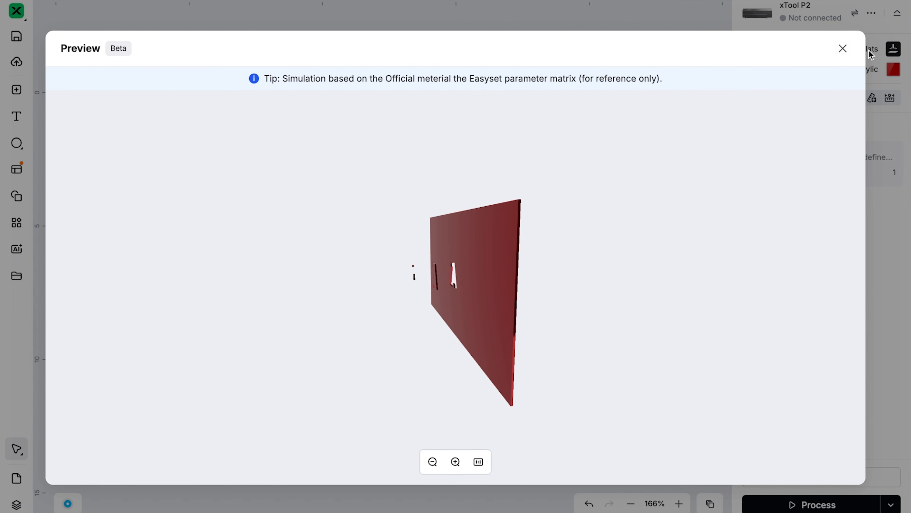
pyautogui.click(847, 50)
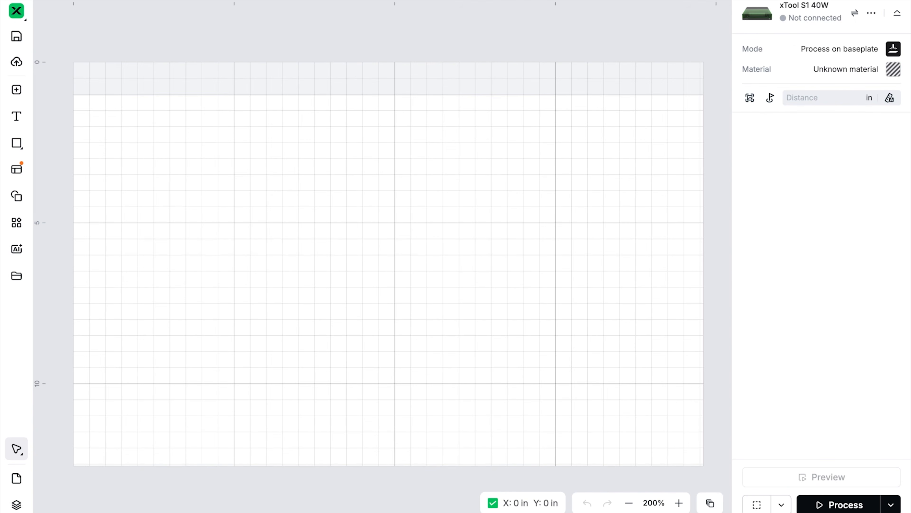
# - Review the framing settings and the processing path options for the xTool S1 and close both
pyautogui.click(780, 504)
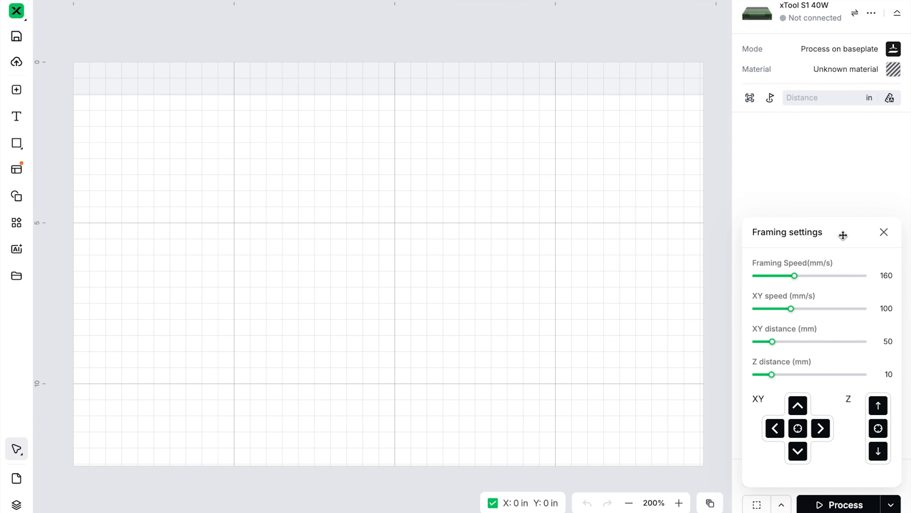
pyautogui.click(613, 381)
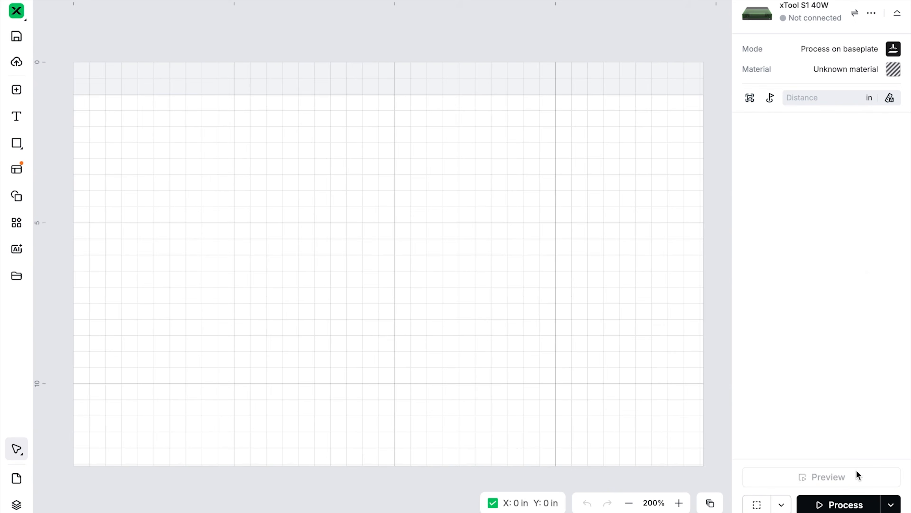
pyautogui.click(891, 506)
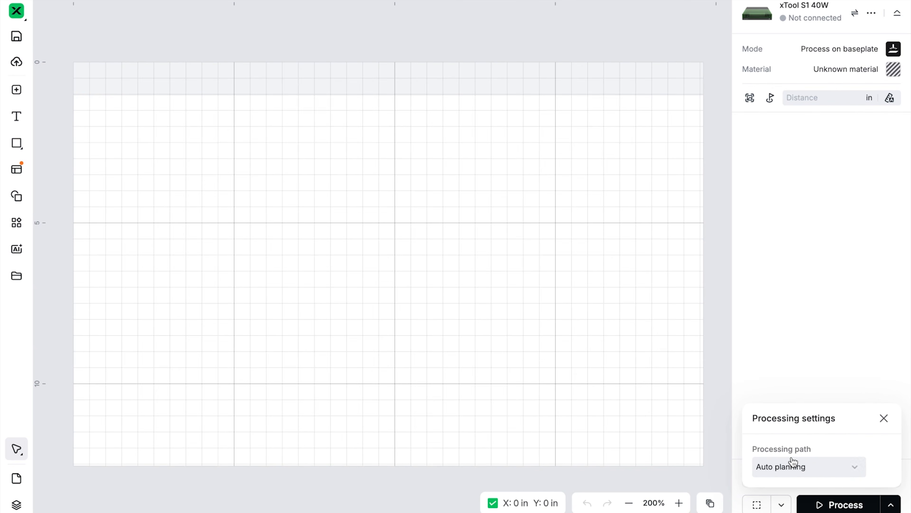
pyautogui.click(792, 468)
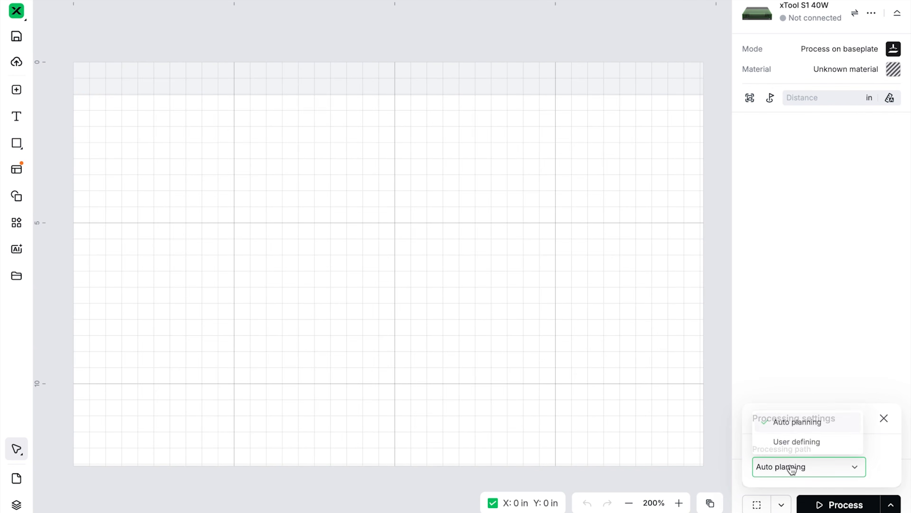
pyautogui.click(667, 380)
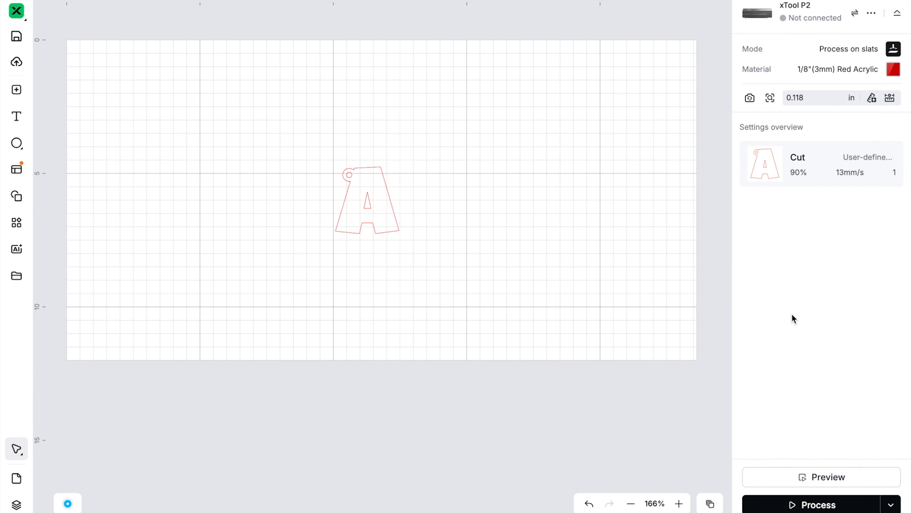
# - Check the processing path options of the xTool P2 keychain project and close its processing settings
pyautogui.click(891, 505)
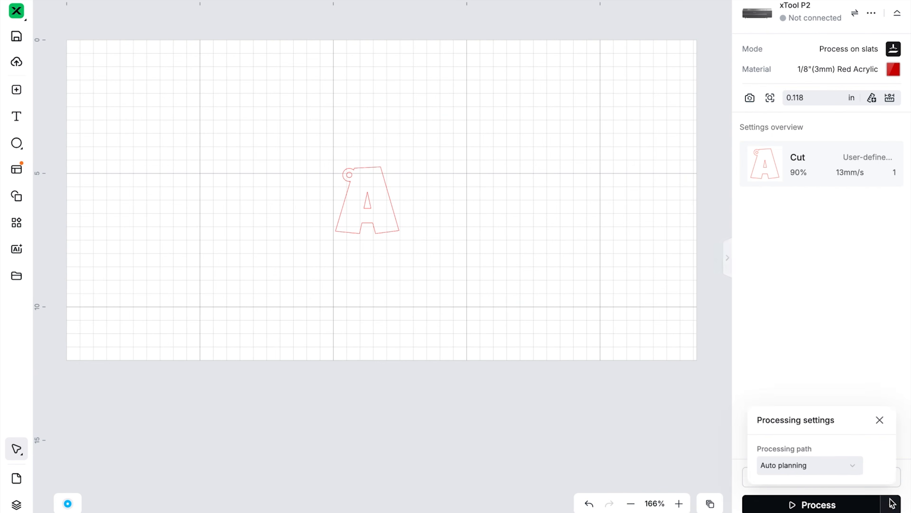
pyautogui.click(794, 466)
pyautogui.click(434, 406)
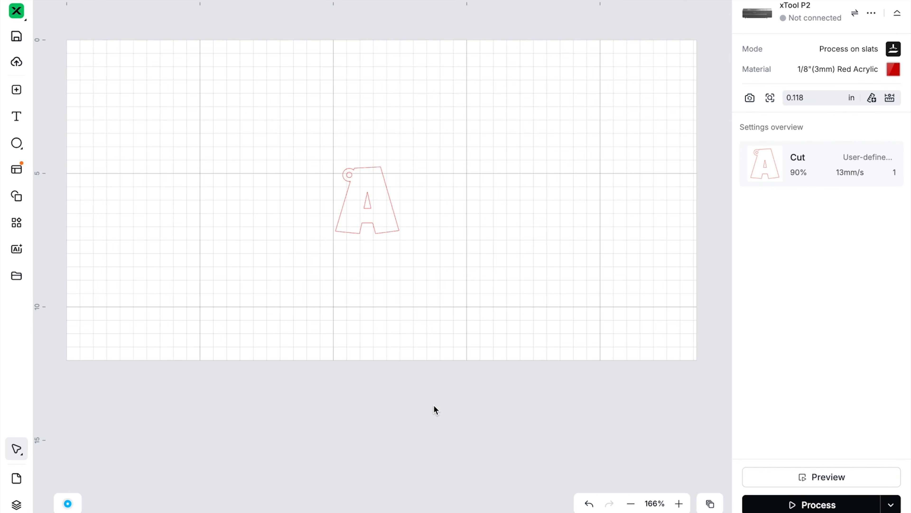
# - Switch to the xTool Studio Questions note, tick the image-changing question and add "- send an email to support" to the question about small size
pyautogui.click(311, 501)
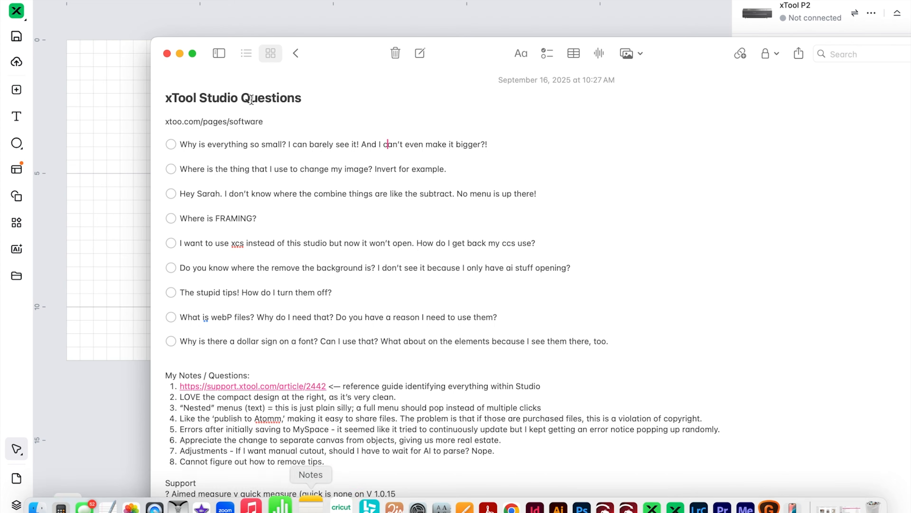
pyautogui.click(172, 170)
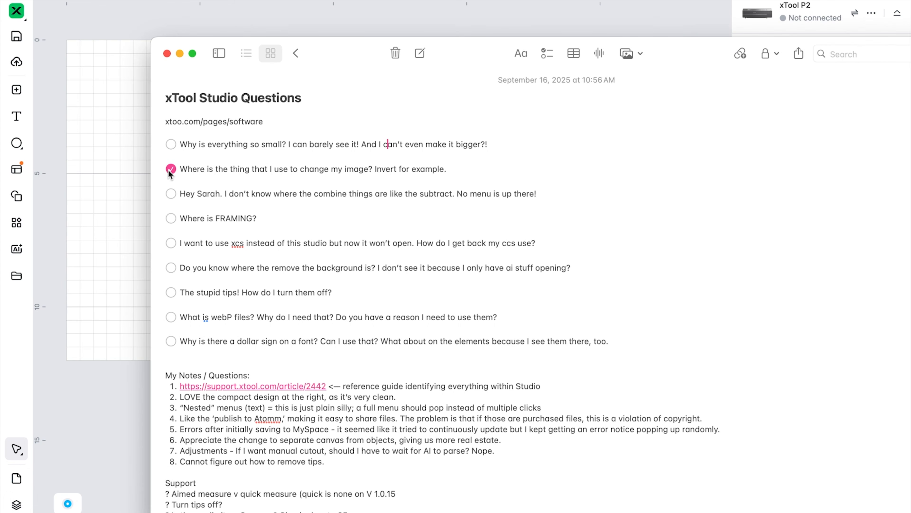
pyautogui.click(518, 147)
pyautogui.write('- send an email to support')
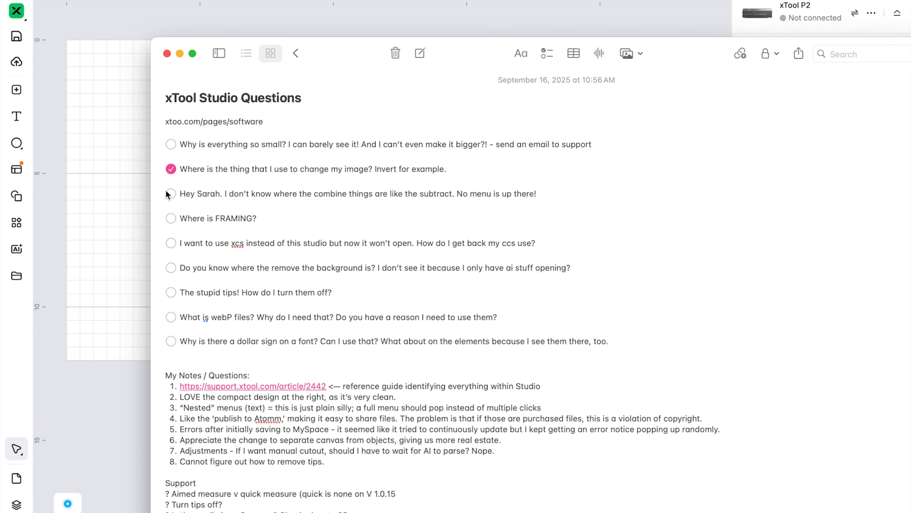
# - Tick off the checklist questions about combining shapes, framing, getting xcs back and removing the background
pyautogui.click(170, 218)
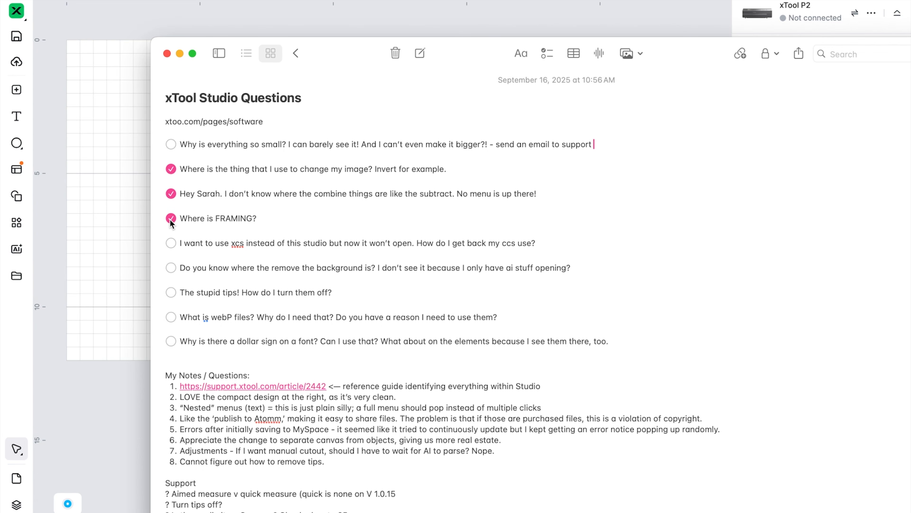
pyautogui.click(174, 246)
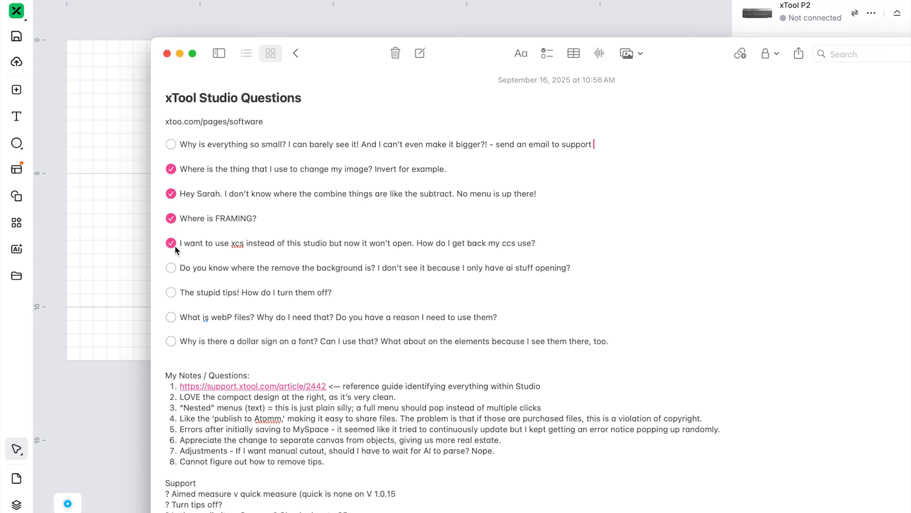
pyautogui.click(170, 268)
# - Append "- send an email to support" to the question about turning off tips and "JPG PNG" to the webP question
pyautogui.click(342, 293)
pyautogui.write('- send an email to support')
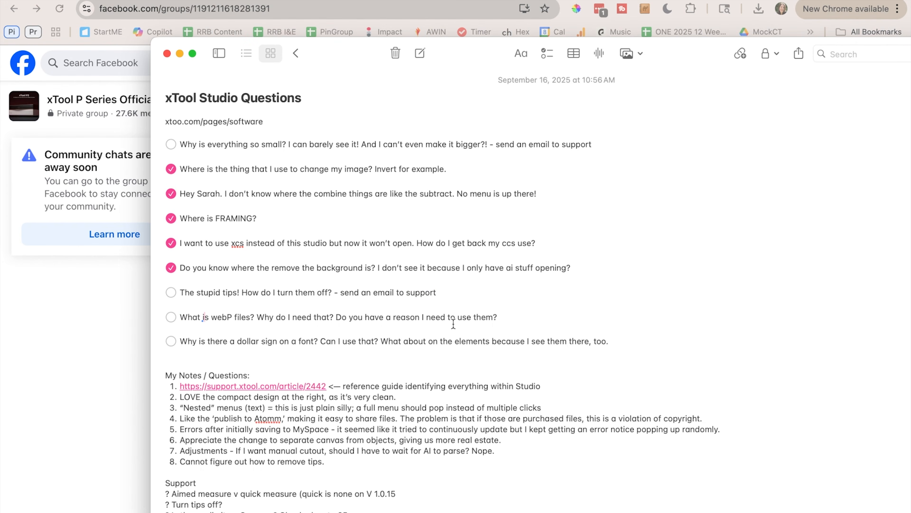
pyautogui.click(610, 316)
pyautogui.write('JPG PNG')
pyautogui.scroll(-2, 391, 326)
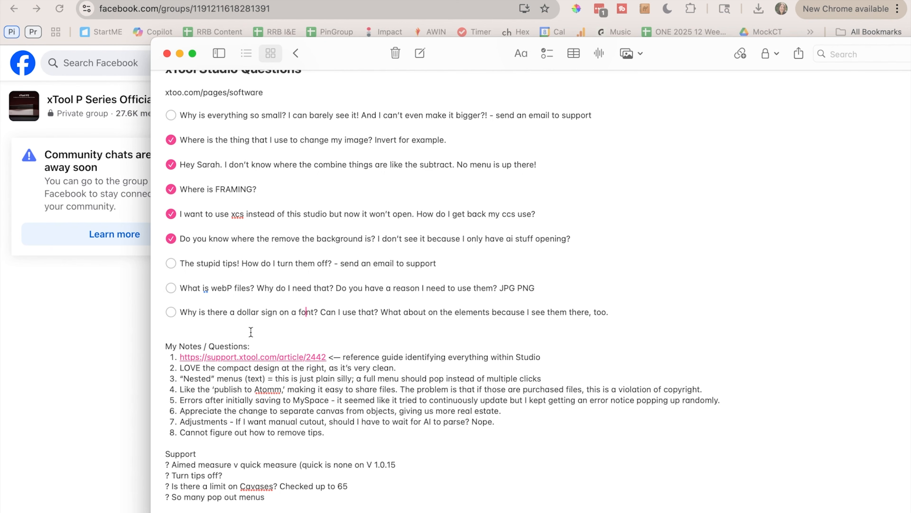
pyautogui.scroll(-1, 364, 311)
# - Switch to the xTool P Series Official Group page in Chrome and search Facebook for "xtool"
pyautogui.click(114, 339)
pyautogui.scroll(-1, 417, 317)
pyautogui.scroll(-2, 419, 316)
pyautogui.scroll(2, 377, 276)
pyautogui.click(122, 59)
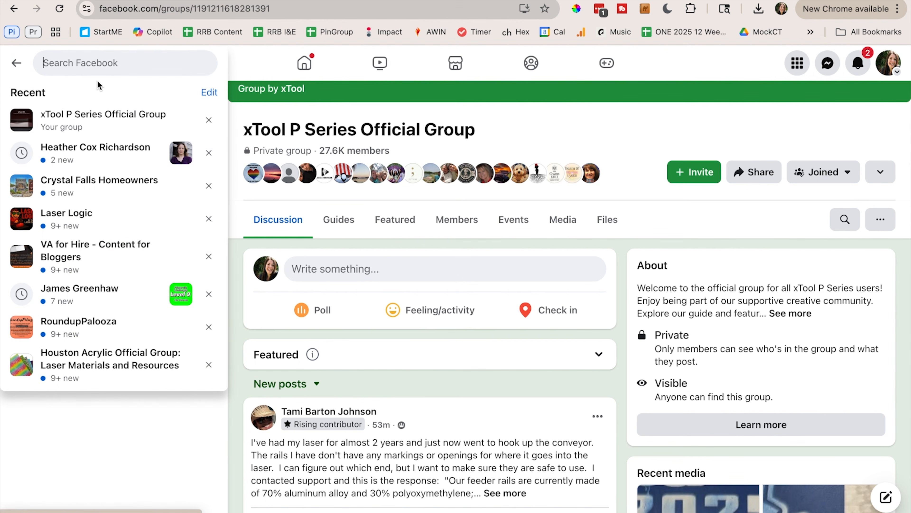
pyautogui.write('xtool')
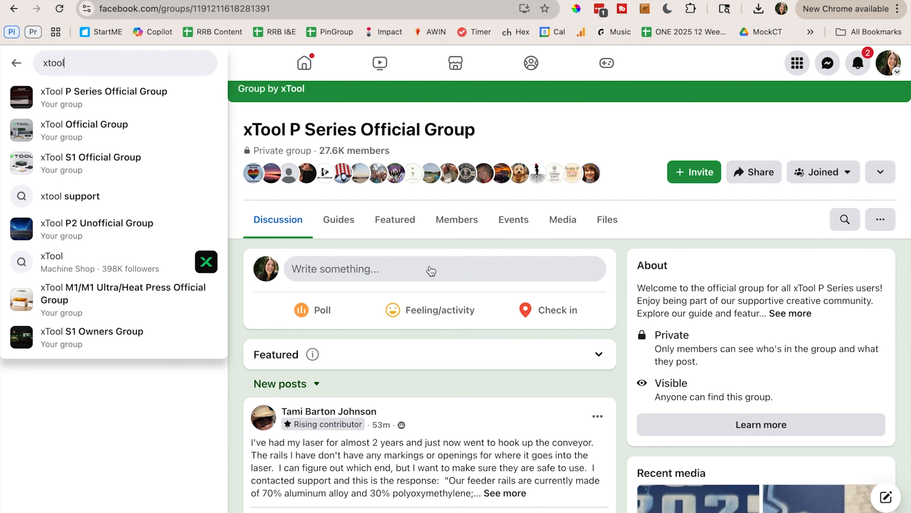
pyautogui.click(443, 269)
pyautogui.write('help me with x')
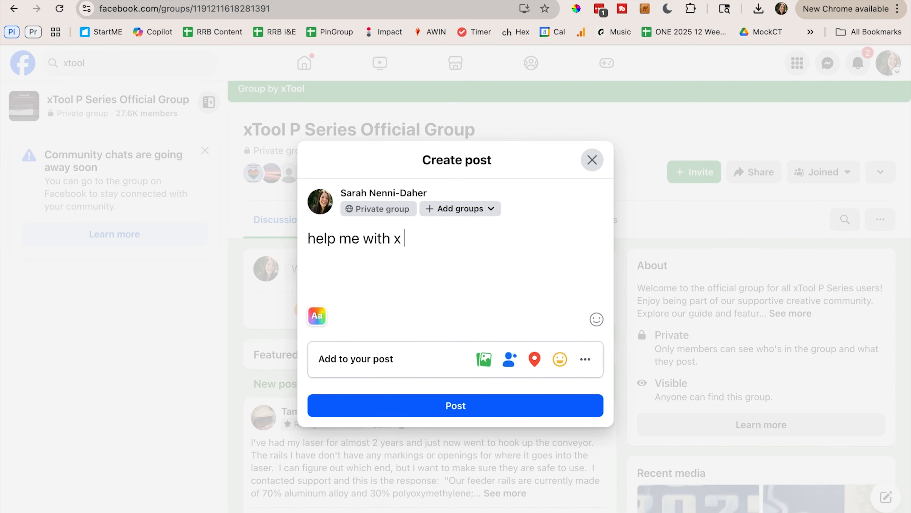
pyautogui.write(' @xtoolsu')
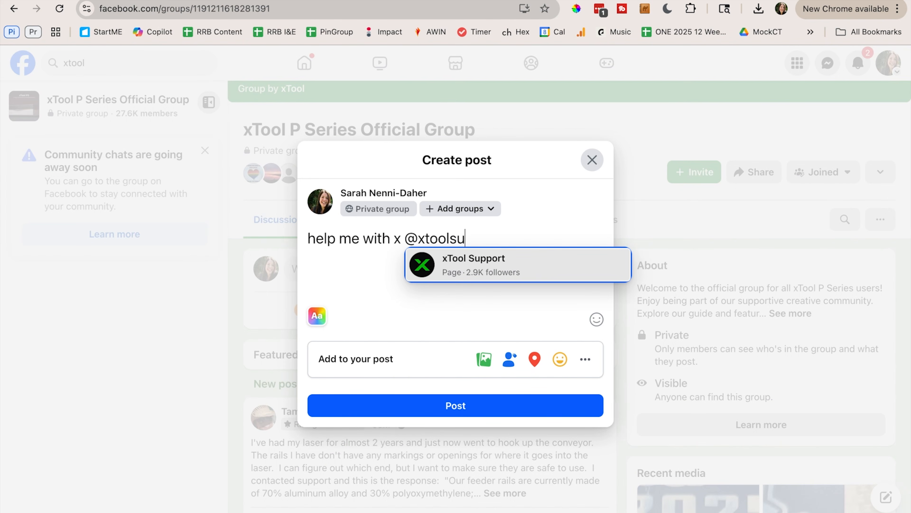
pyautogui.click(591, 160)
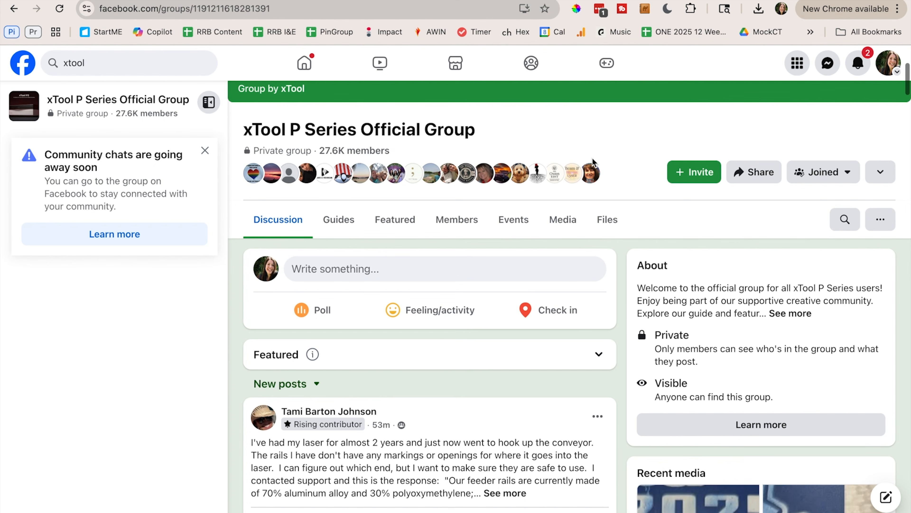
# - Switch back to the red acrylic keychain project in xTool Studio
pyautogui.moveTo(529, 511)
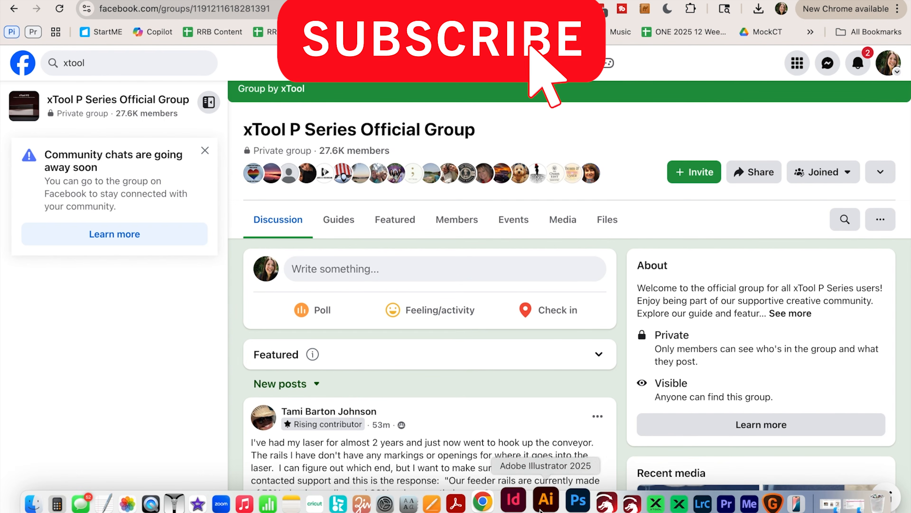
pyautogui.click(643, 502)
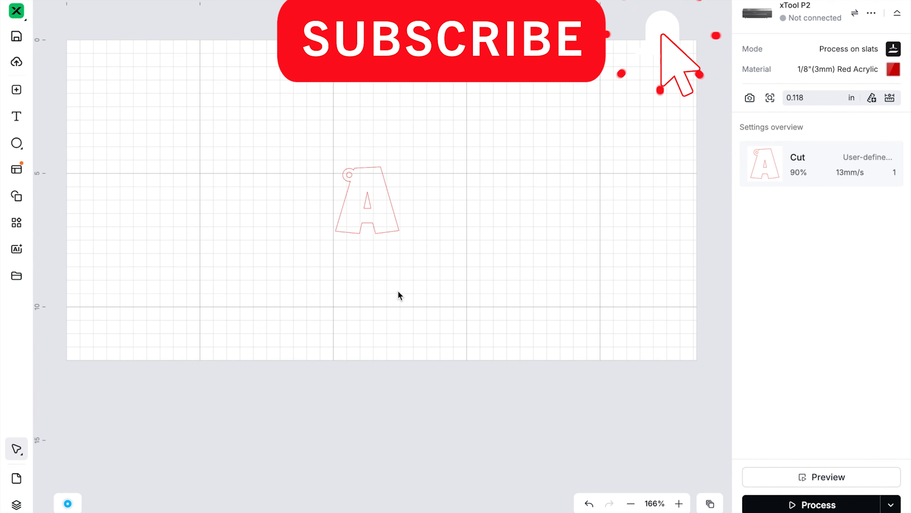